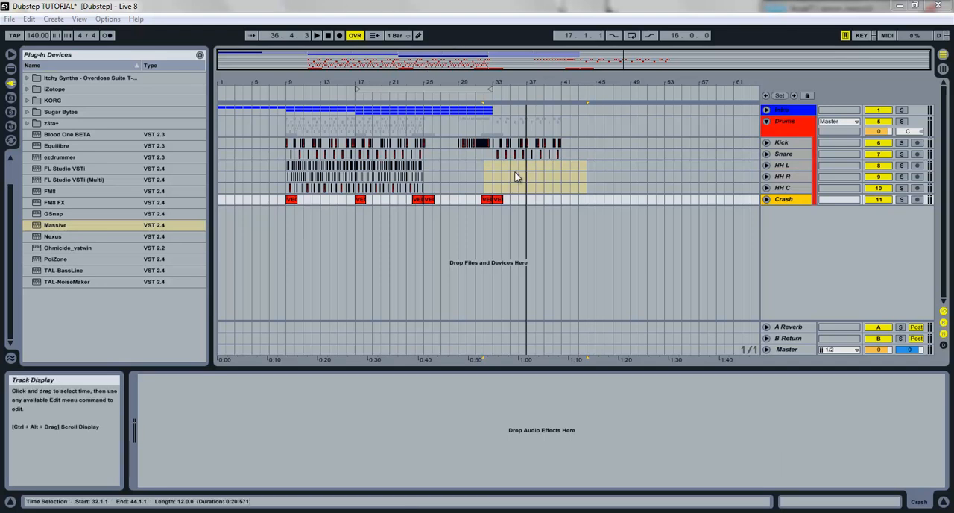
Step: Place the insert marker at bar 32 on the drum tracks
{"action": "left_click", "coordinate": [493, 200]}
{"action": "left_click", "coordinate": [492, 196]}
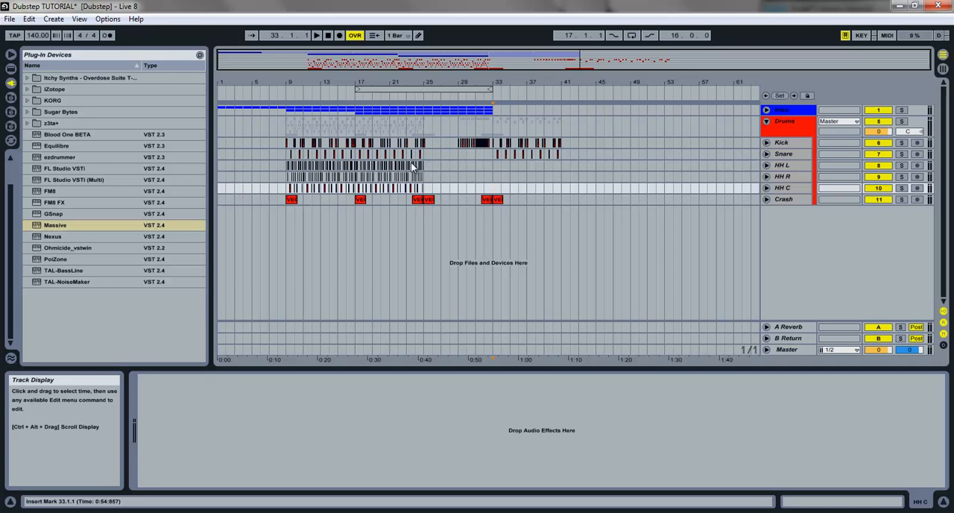
{"action": "key", "text": "Left"}
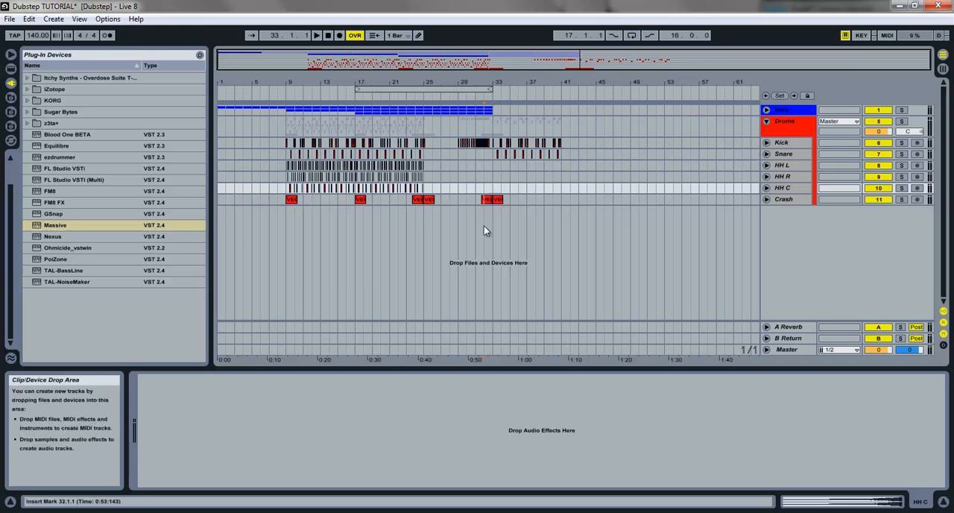
{"action": "key", "text": "Down"}
Step: Load the Massive synth onto a new track below Crash, reposition its plug-in window and unfold the track
{"action": "left_click_drag", "start_coordinate": [54, 225], "coordinate": [511, 221]}
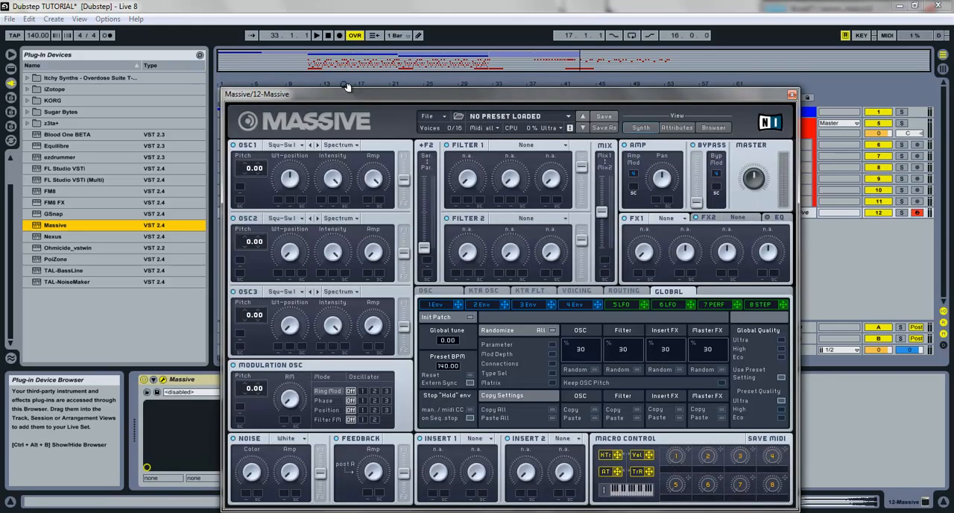
{"action": "left_click_drag", "start_coordinate": [350, 94], "coordinate": [273, 55]}
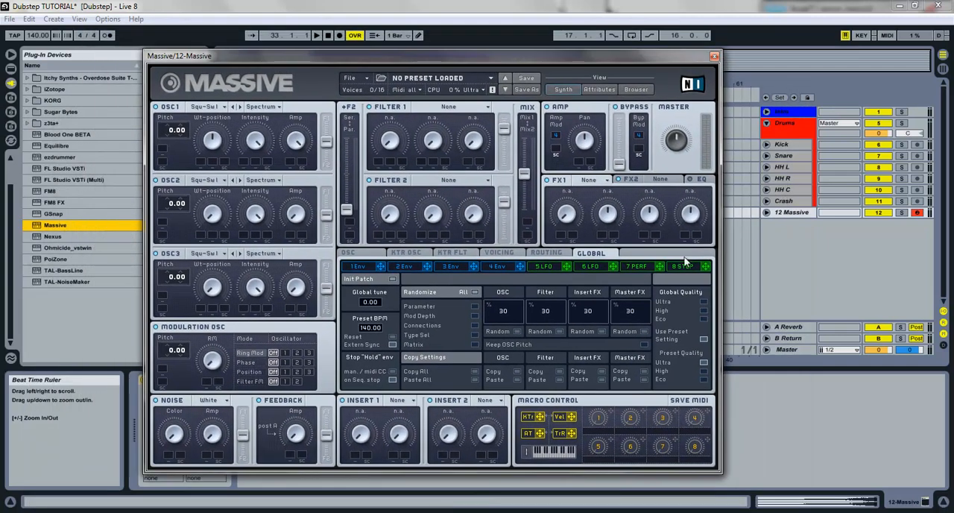
{"action": "left_click", "coordinate": [767, 212]}
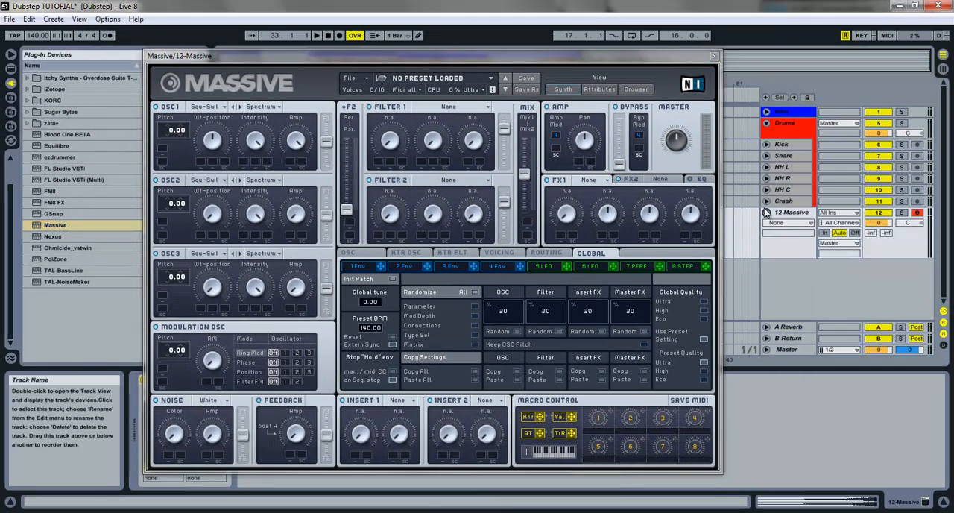
{"action": "left_click_drag", "start_coordinate": [626, 50], "coordinate": [669, 28]}
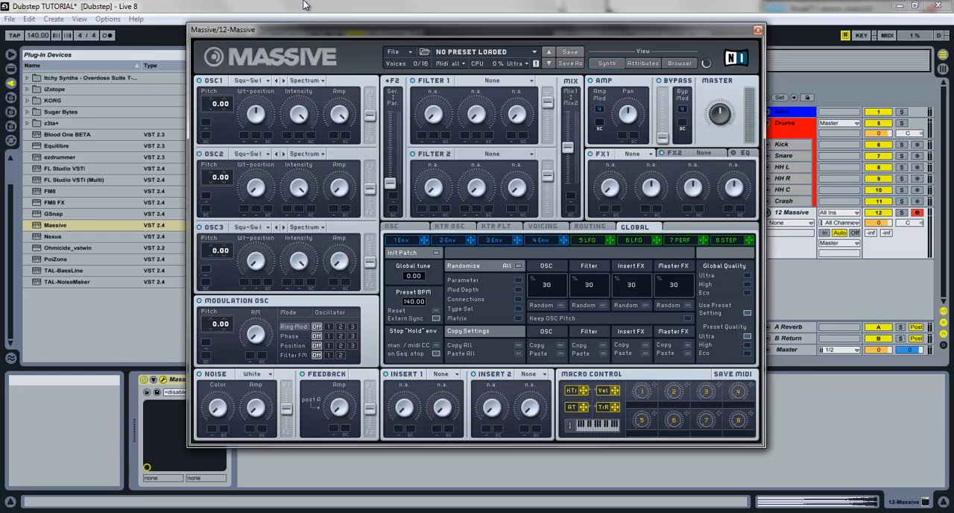
Step: Set OSC1 to the Acid wavetable with a pitch of -24.00 and play test notes
{"action": "left_click", "coordinate": [265, 81]}
{"action": "left_click", "coordinate": [350, 102]}
{"action": "left_click_drag", "start_coordinate": [215, 107], "coordinate": [214, 115]}
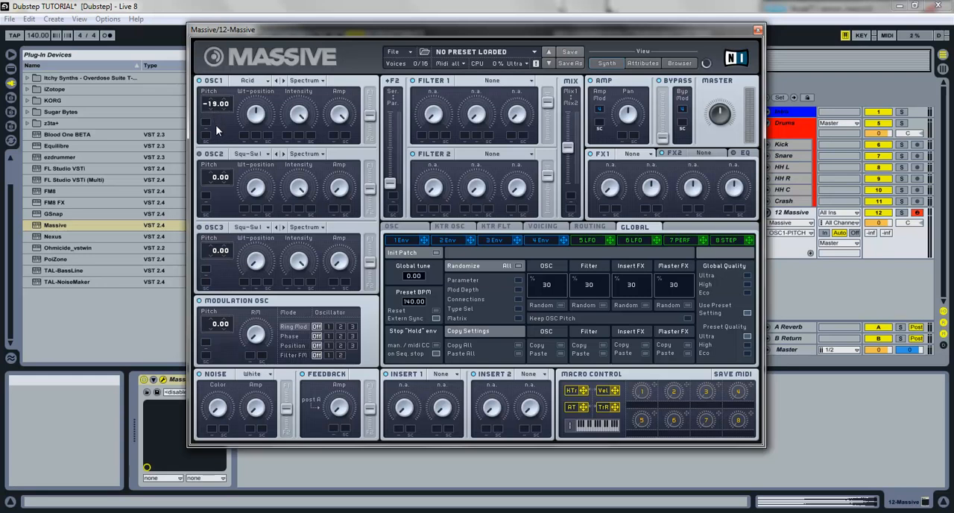
{"action": "left_click_drag", "start_coordinate": [215, 130], "coordinate": [221, 131]}
{"action": "key", "text": "x"}
{"action": "key", "text": "a"}
{"action": "key", "text": "a"}
Step: Switch OSC1 to Bend -/+ mode and reduce its Wt-position and Intensity
{"action": "left_click", "coordinate": [252, 111]}
{"action": "left_click", "coordinate": [306, 81]}
{"action": "left_click", "coordinate": [314, 118]}
{"action": "left_click", "coordinate": [260, 125]}
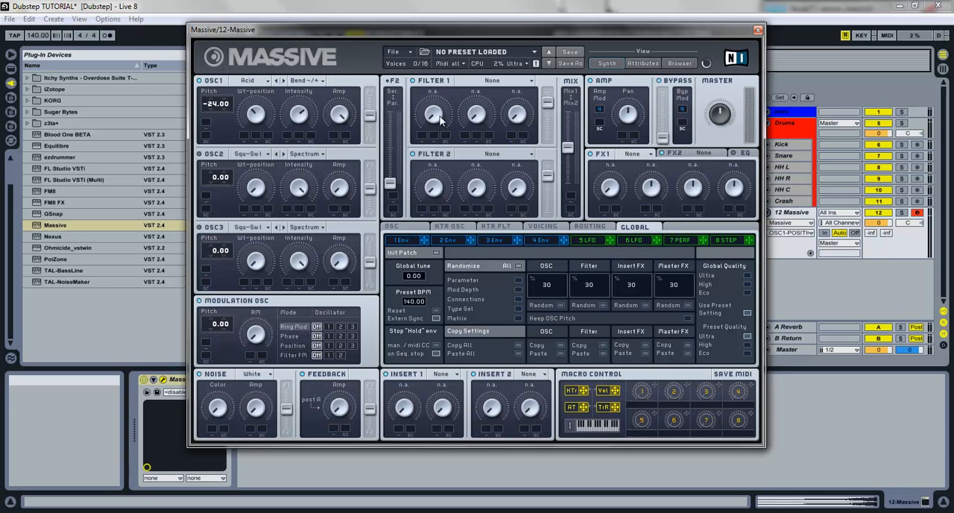
Step: Raise the serial/parallel routing fader fully, set Filter 1 to Scream and raise its Cutoff
{"action": "left_click_drag", "start_coordinate": [394, 183], "coordinate": [391, 111]}
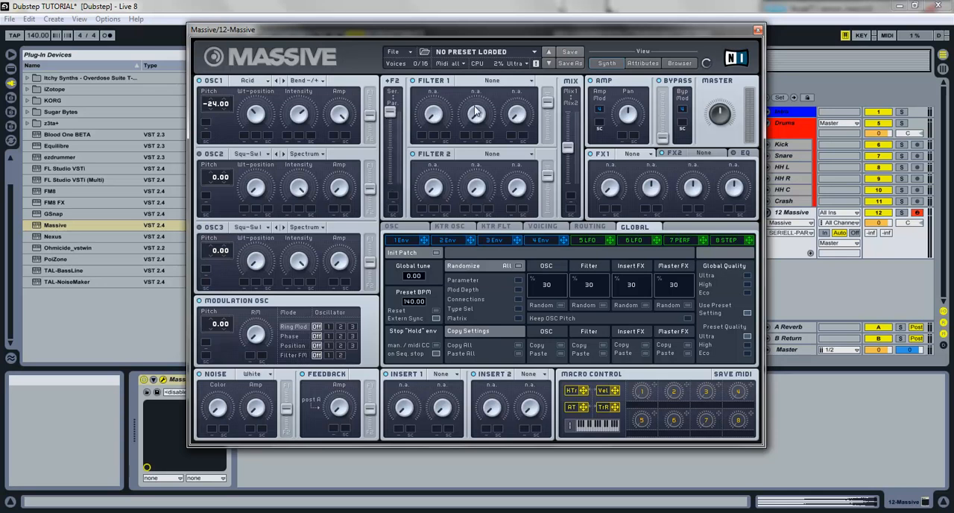
{"action": "left_click", "coordinate": [479, 80]}
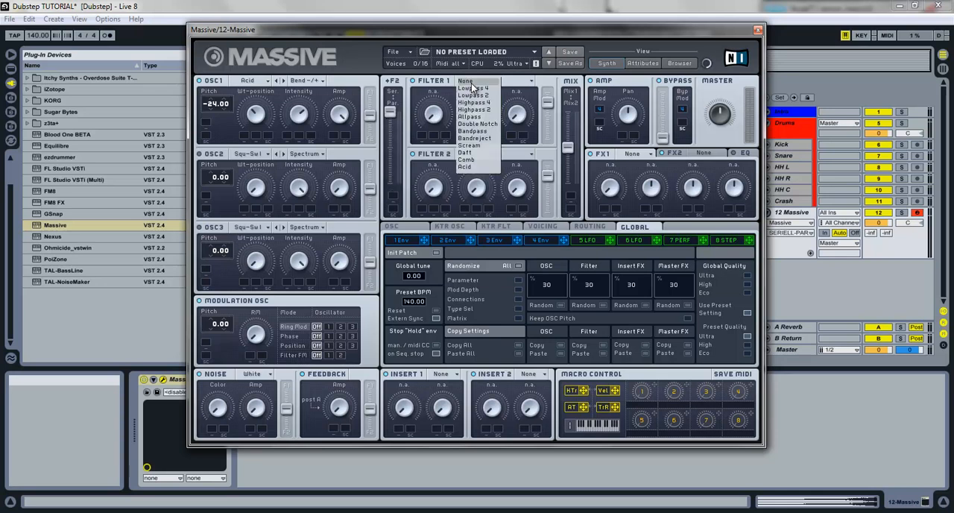
{"action": "left_click", "coordinate": [484, 146]}
{"action": "left_click", "coordinate": [437, 116]}
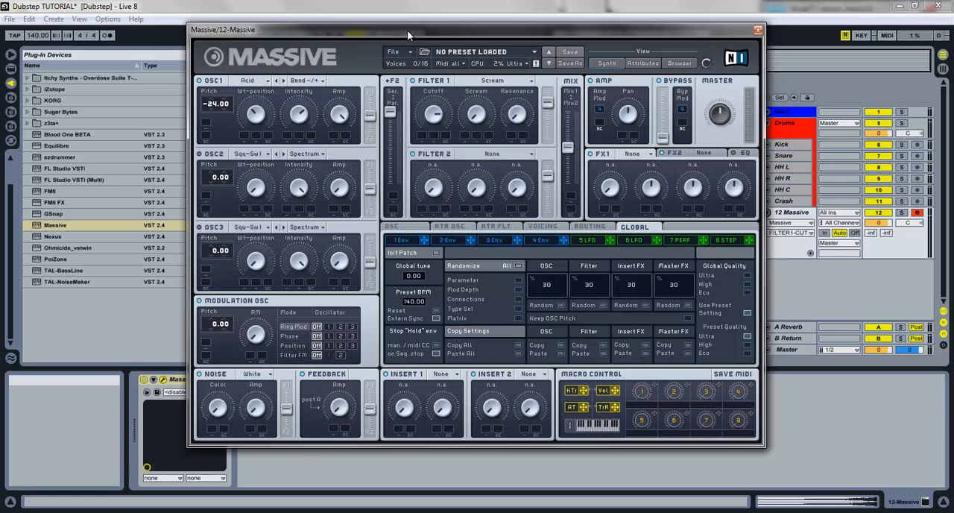
Step: Adjust Filter 1's Scream and Resonance, raise its output fader fully and move the filter mix fully to Mix1
{"action": "left_click", "coordinate": [477, 111]}
{"action": "left_click_drag", "start_coordinate": [516, 112], "coordinate": [548, 94]}
{"action": "left_click_drag", "start_coordinate": [567, 146], "coordinate": [568, 112]}
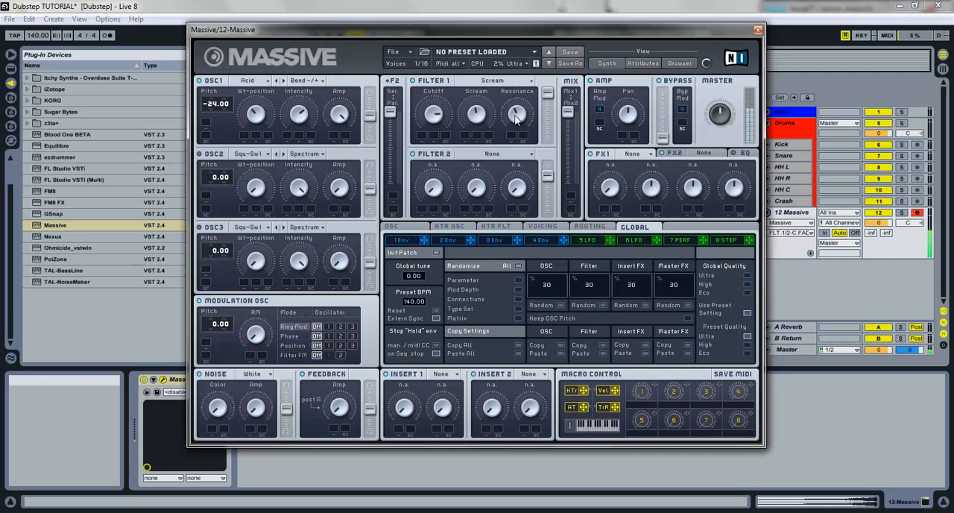
Step: Load the Dimension Expander into FX1, set Dry/Wet to about halfway and reduce its Size
{"action": "left_click", "coordinate": [633, 154]}
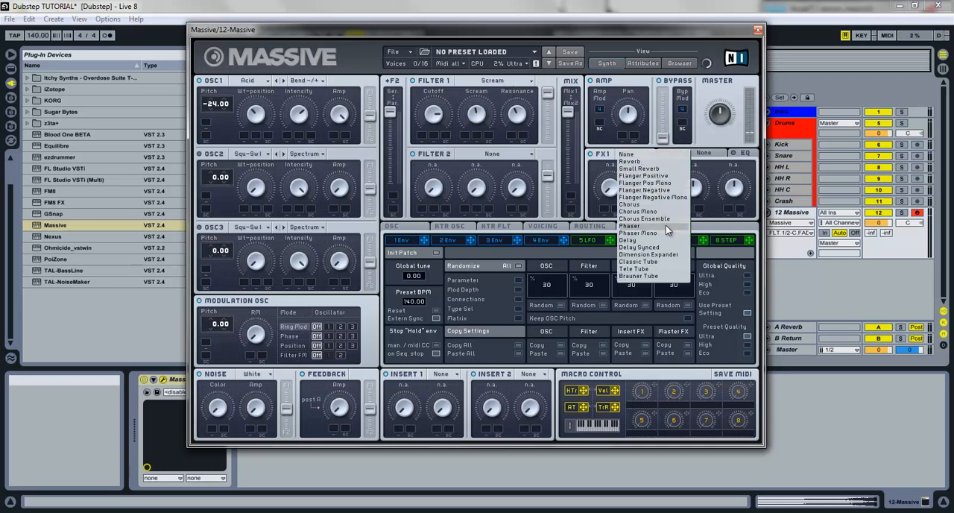
{"action": "left_click", "coordinate": [652, 255]}
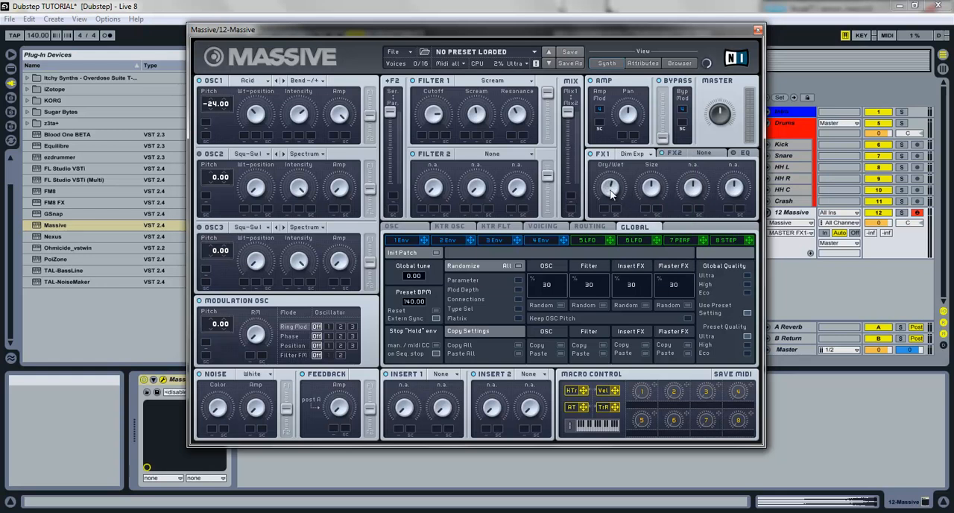
{"action": "left_click_drag", "start_coordinate": [651, 198], "coordinate": [662, 233]}
{"action": "left_click_drag", "start_coordinate": [643, 188], "coordinate": [647, 195]}
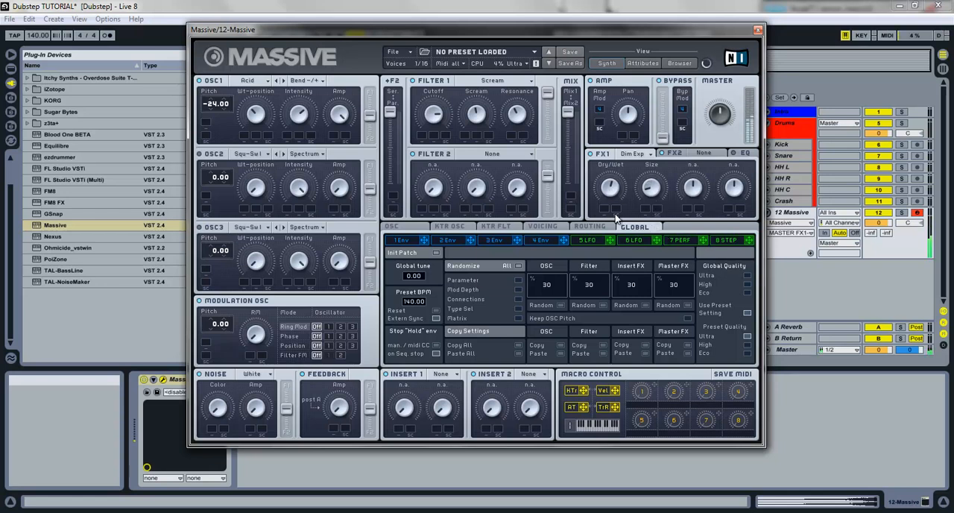
Step: Set the voicing to 4 unisono voices, Monophon and Legato Triller, then enable and adjust the wavetable position and pan position spreads
{"action": "left_click", "coordinate": [543, 226]}
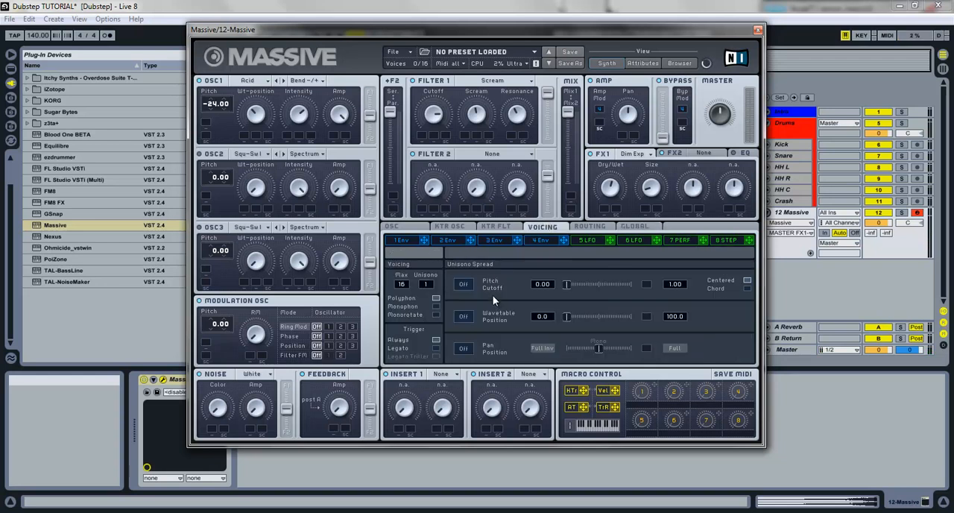
{"action": "left_click", "coordinate": [465, 316]}
{"action": "left_click", "coordinate": [463, 348]}
{"action": "left_click", "coordinate": [463, 284]}
{"action": "left_click", "coordinate": [436, 306]}
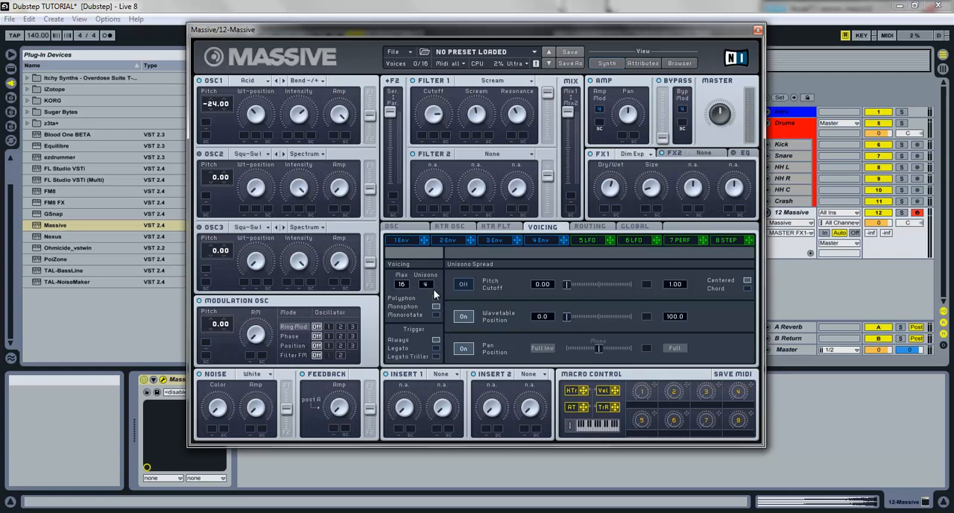
{"action": "left_click", "coordinate": [437, 356]}
{"action": "left_click_drag", "start_coordinate": [601, 348], "coordinate": [593, 351]}
{"action": "left_click_drag", "start_coordinate": [566, 317], "coordinate": [587, 326]}
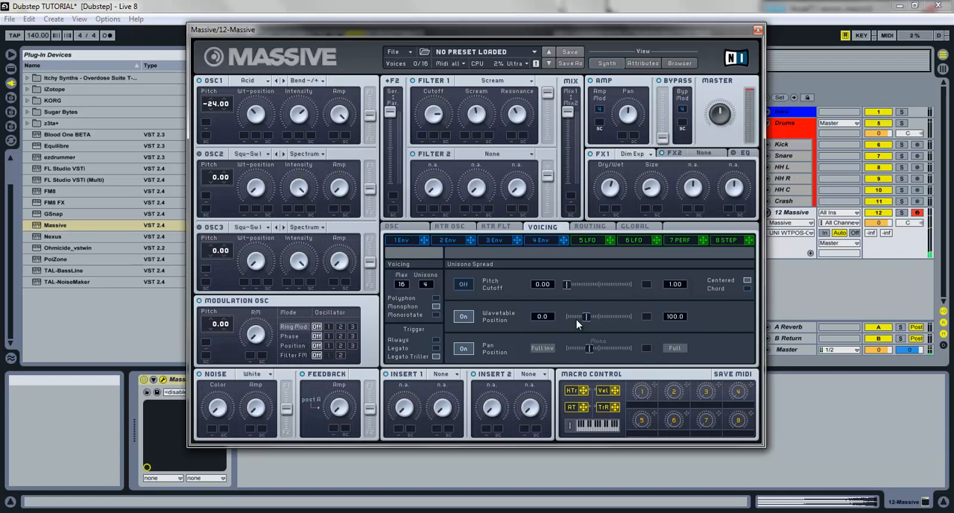
Step: Enable the master EQ, adjust its Low Shelf and boost the High Shelf slightly
{"action": "left_click", "coordinate": [743, 155]}
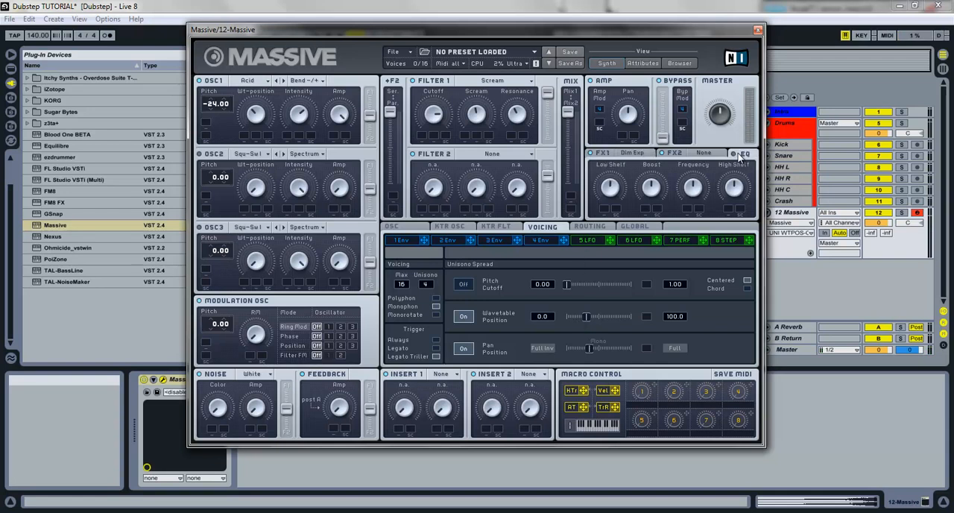
{"action": "left_click_drag", "start_coordinate": [615, 188], "coordinate": [617, 204]}
{"action": "left_click", "coordinate": [729, 191]}
{"action": "left_click_drag", "start_coordinate": [729, 192], "coordinate": [733, 186]}
Step: Route the modulation oscillator's Phase mode to oscillator 1, lower the keyboard octave and play a test note
{"action": "left_click", "coordinate": [329, 336]}
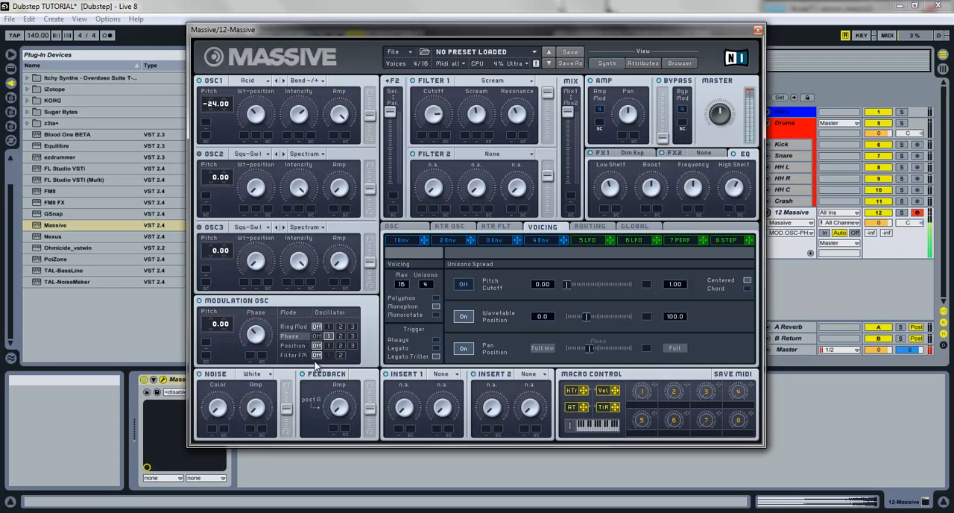
{"action": "key", "text": "z"}
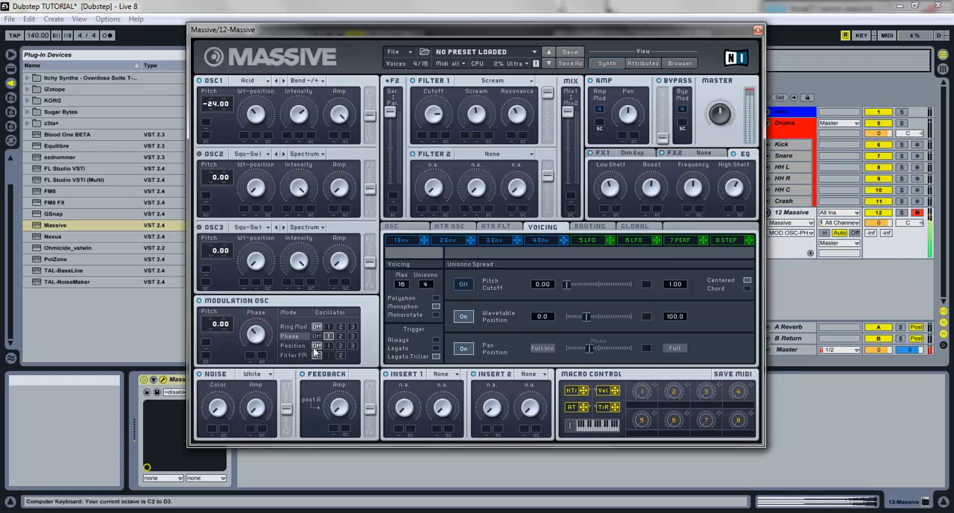
{"action": "key", "text": "a"}
Step: Load the Parabolic Shaper into Insert 1 and raise its Dry/Wet and Drive
{"action": "left_click", "coordinate": [450, 380]}
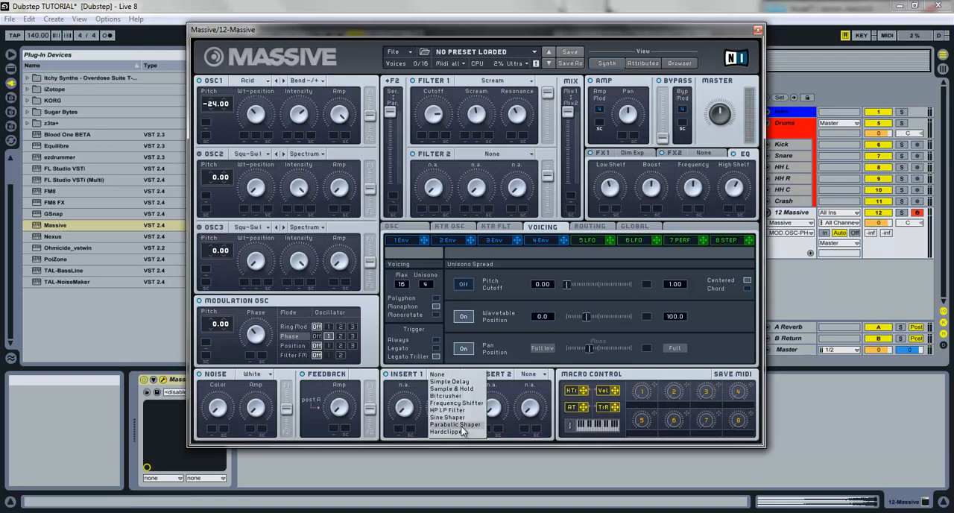
{"action": "left_click", "coordinate": [459, 425]}
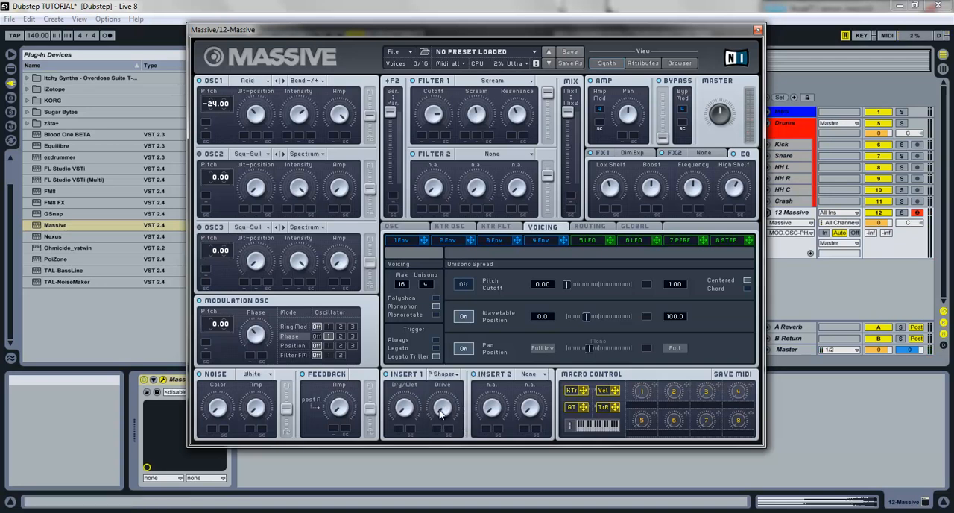
{"action": "left_click", "coordinate": [405, 414]}
{"action": "left_click_drag", "start_coordinate": [442, 414], "coordinate": [399, 316]}
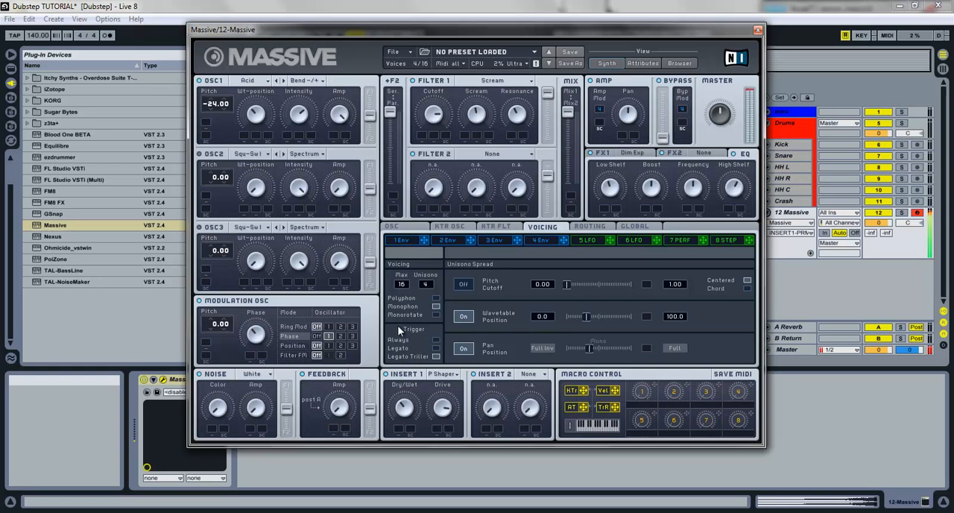
Step: Load the Sine Shaper into Insert 2 and adjust the Feedback amp
{"action": "left_click", "coordinate": [528, 374]}
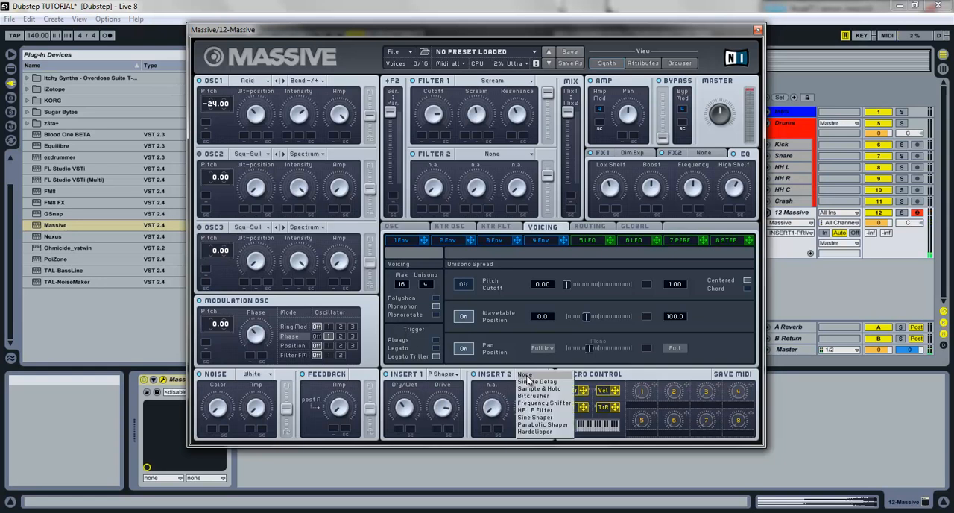
{"action": "left_click", "coordinate": [536, 417]}
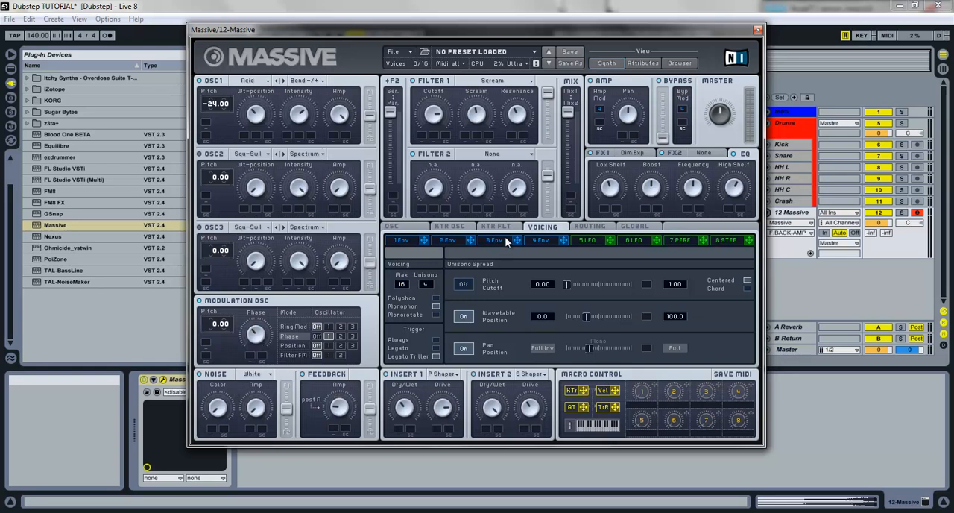
{"action": "left_click", "coordinate": [423, 228]}
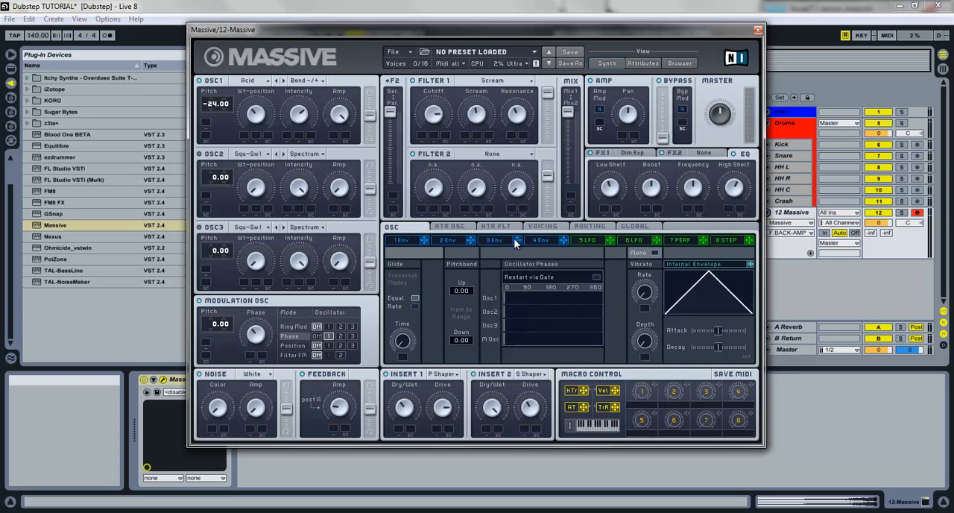
{"action": "left_click", "coordinate": [542, 227]}
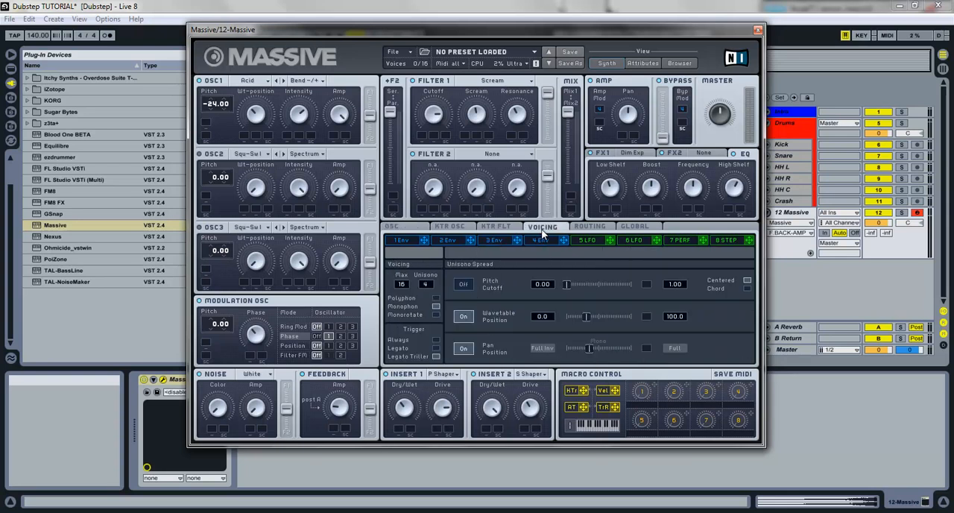
Step: Try modulating Filter 1's Cutoff with 5 LFO, with the LFO's tempo sync enabled, and play a test note
{"action": "left_click", "coordinate": [591, 240]}
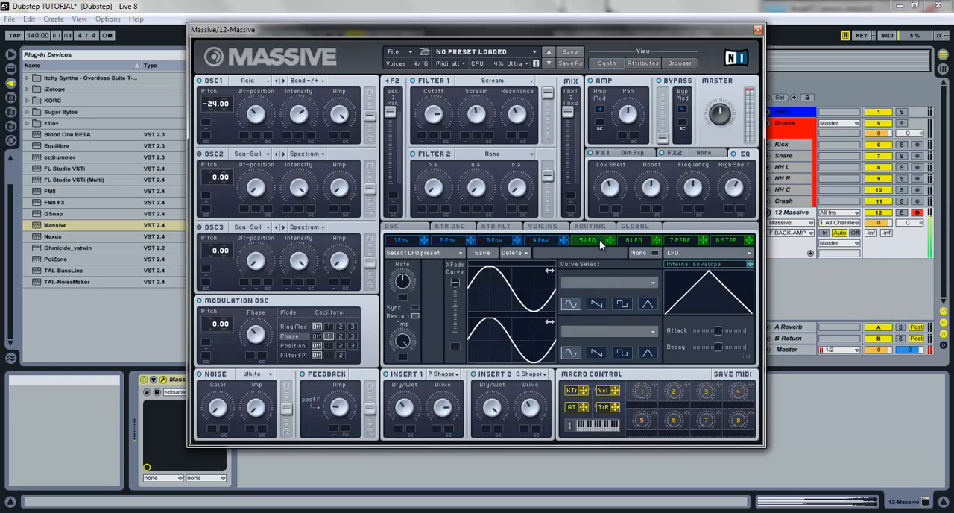
{"action": "key", "text": "z"}
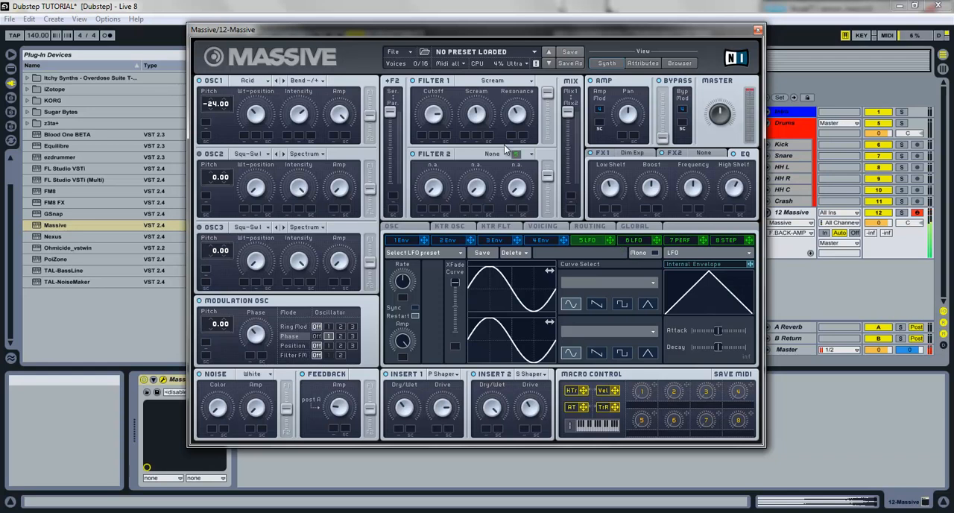
{"action": "left_click_drag", "start_coordinate": [423, 139], "coordinate": [420, 110]}
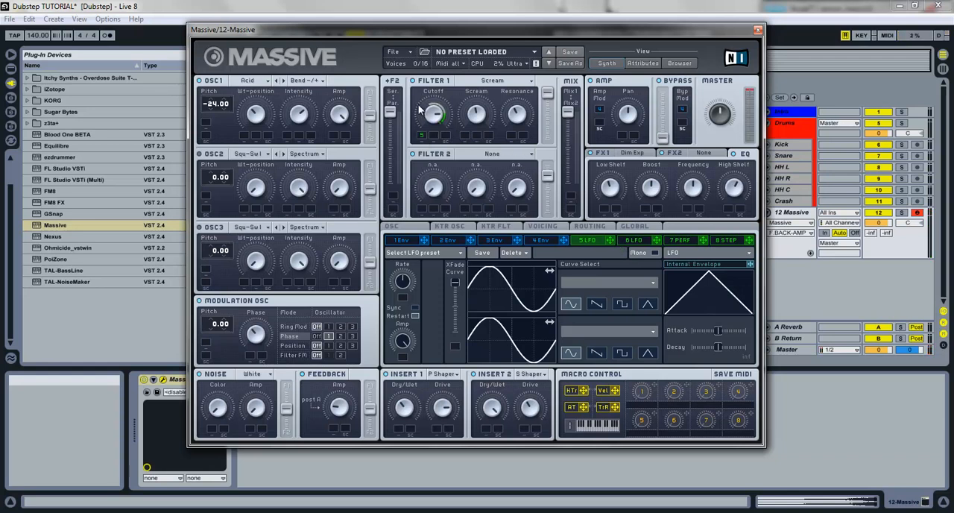
{"action": "key", "text": "a"}
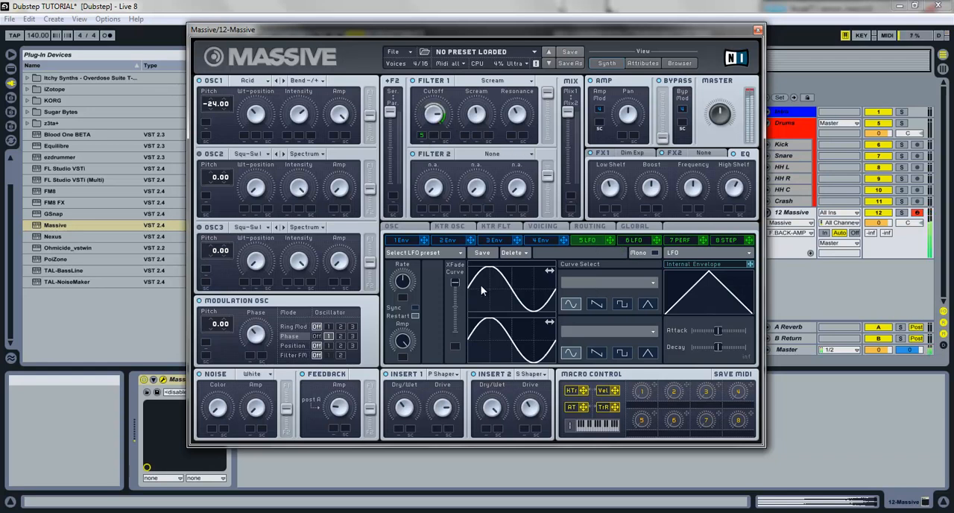
{"action": "left_click", "coordinate": [415, 308]}
{"action": "left_click_drag", "start_coordinate": [397, 288], "coordinate": [397, 297]}
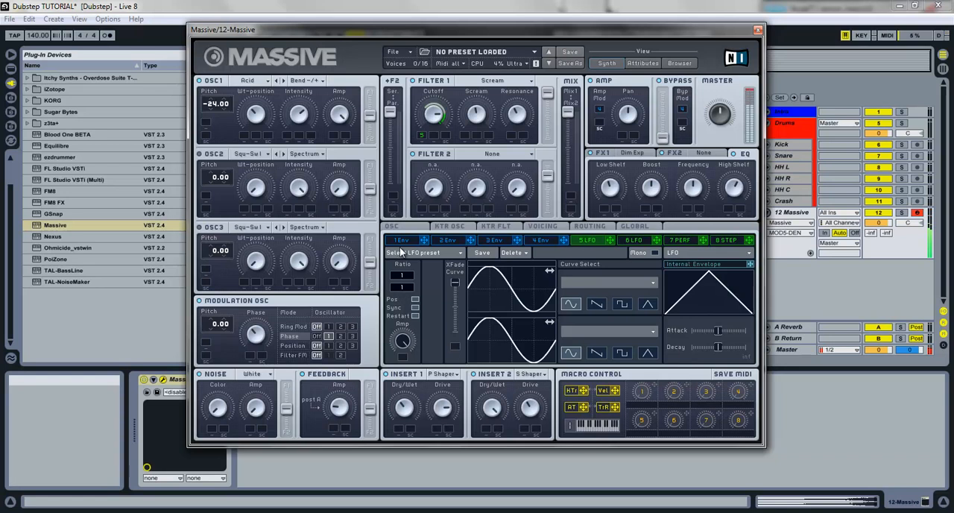
Step: Assign 1 Env to Filter 1's Cutoff with a modulation range and lengthen the envelope's attack
{"action": "left_click_drag", "start_coordinate": [424, 240], "coordinate": [422, 136]}
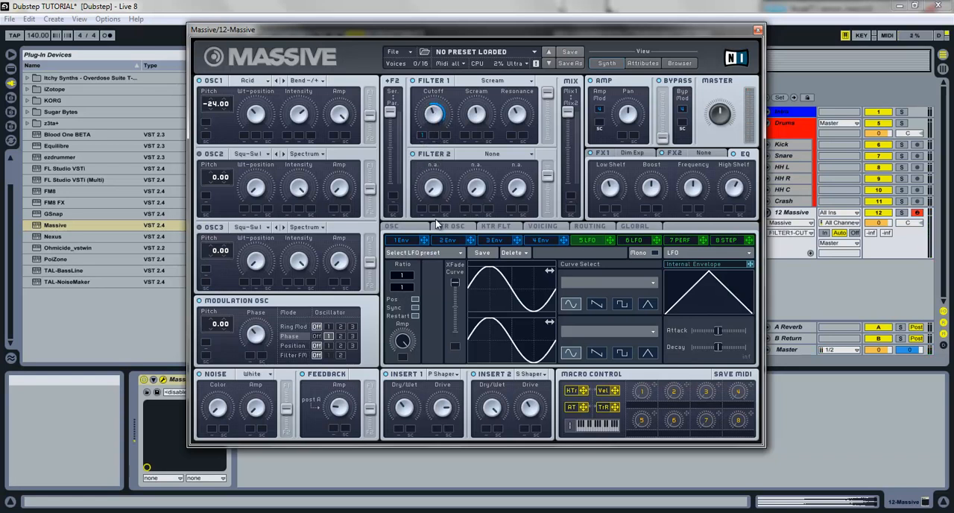
{"action": "left_click", "coordinate": [403, 240]}
{"action": "left_click_drag", "start_coordinate": [470, 273], "coordinate": [547, 231]}
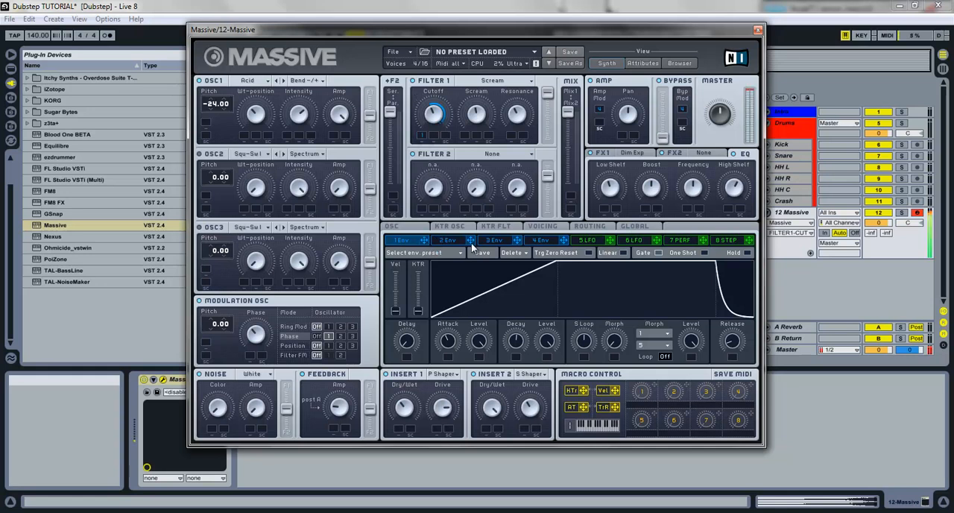
{"action": "left_click_drag", "start_coordinate": [626, 285], "coordinate": [540, 275]}
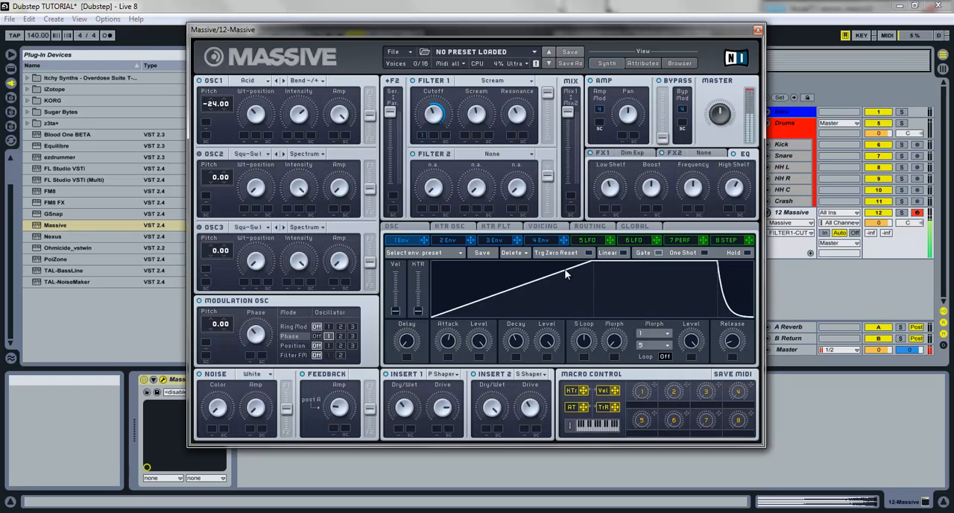
Step: Shorten the attack of 1 Env slightly and close the Massive window
{"action": "left_click_drag", "start_coordinate": [565, 269], "coordinate": [554, 263]}
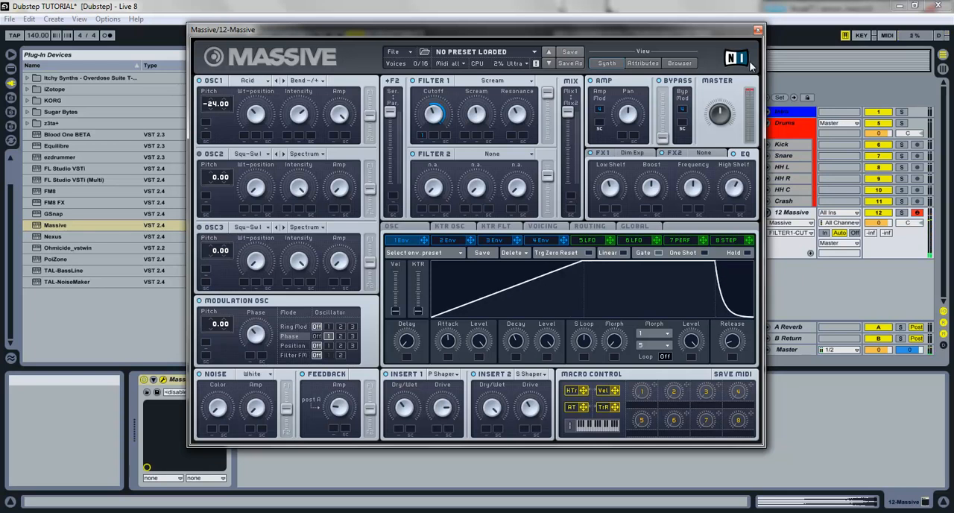
{"action": "left_click", "coordinate": [725, 108]}
{"action": "left_click", "coordinate": [757, 30]}
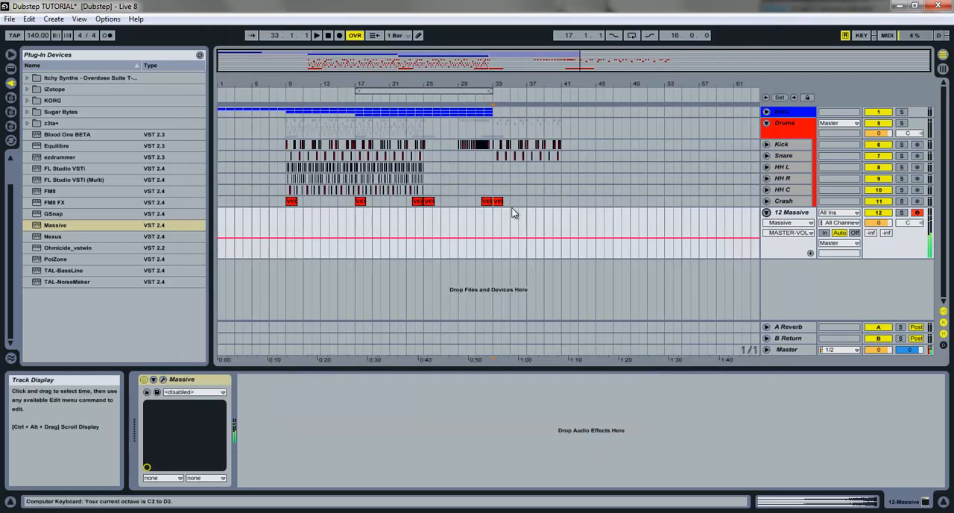
Step: Insert an empty half-bar MIDI clip at bar 33 on the 12 Massive track and open its note editor
{"action": "left_click", "coordinate": [496, 217]}
{"action": "key", "text": "x"}
{"action": "key", "text": "space"}
{"action": "left_click_drag", "start_coordinate": [496, 88], "coordinate": [442, 221]}
{"action": "left_click", "coordinate": [425, 222]}
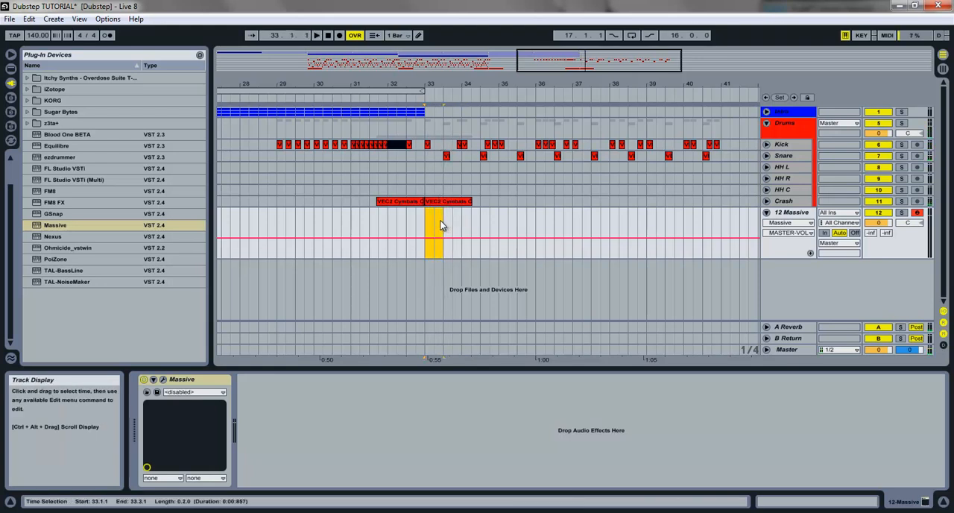
{"action": "right_click", "coordinate": [441, 220]}
{"action": "left_click", "coordinate": [487, 273]}
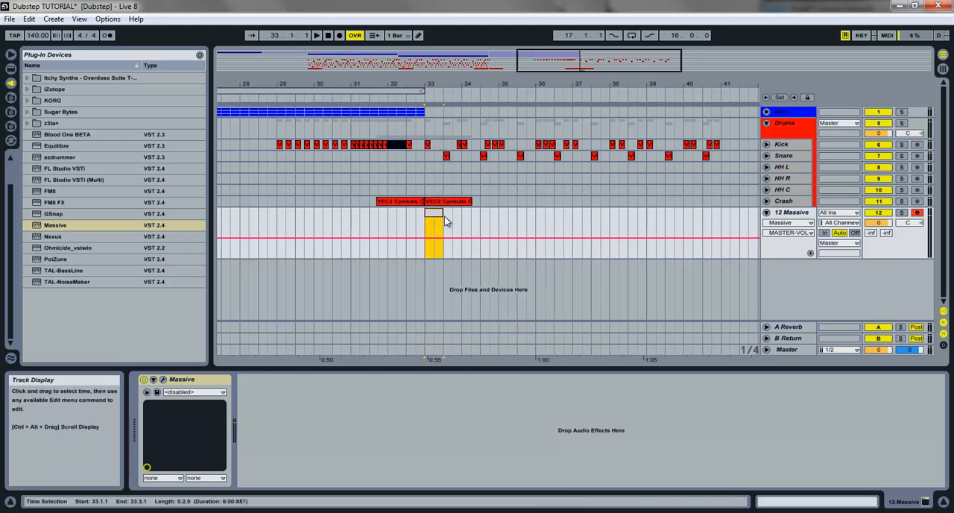
{"action": "double_click", "coordinate": [436, 227]}
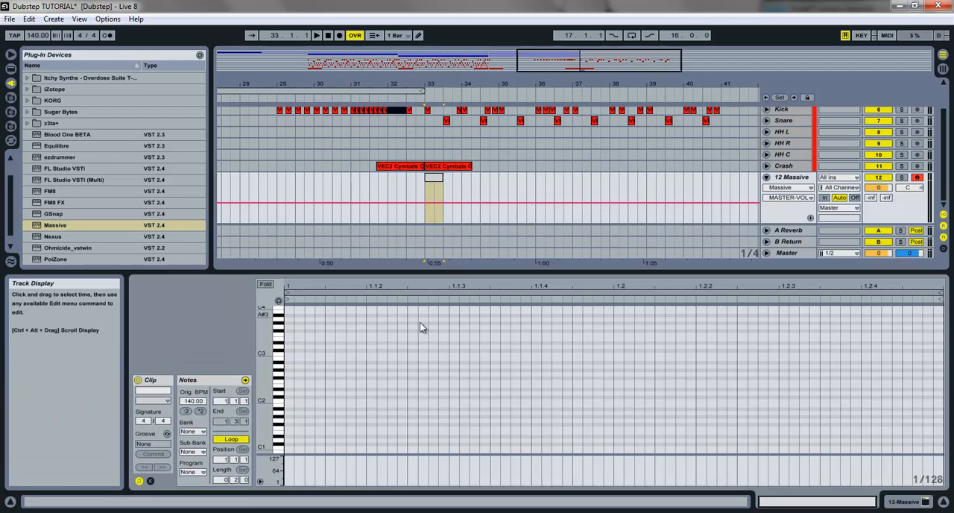
Step: Draw a C2 note across the full length of the clip and raise its velocity to 127
{"action": "double_click", "coordinate": [290, 402]}
{"action": "left_click_drag", "start_coordinate": [294, 402], "coordinate": [894, 407]}
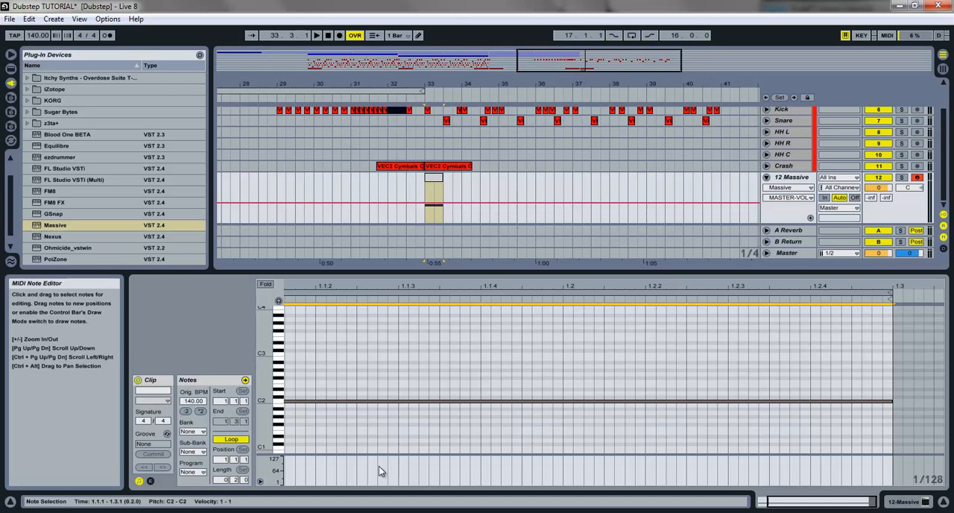
{"action": "left_click_drag", "start_coordinate": [794, 502], "coordinate": [782, 500]}
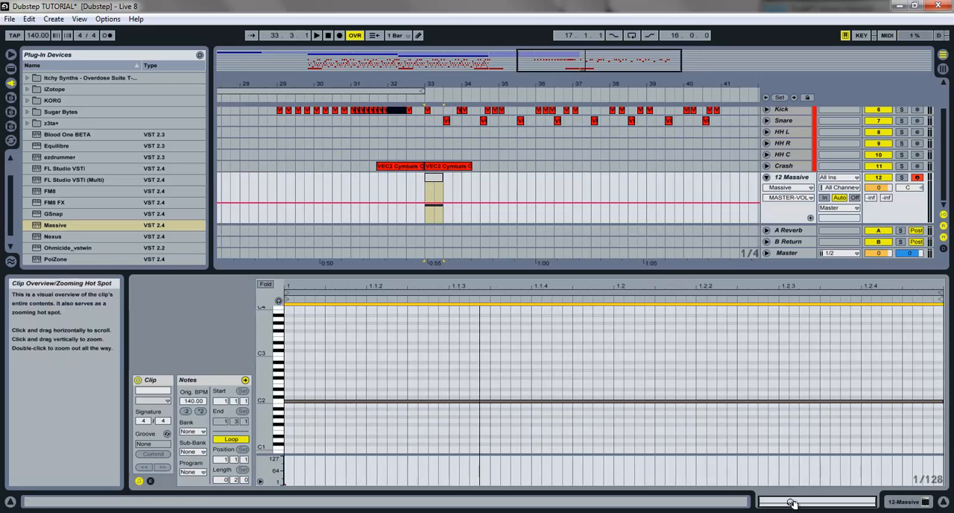
{"action": "left_click_drag", "start_coordinate": [288, 484], "coordinate": [288, 459]}
Step: Play the arrangement from bar 32 to hear the bass note with the drums
{"action": "left_click_drag", "start_coordinate": [538, 63], "coordinate": [541, 42]}
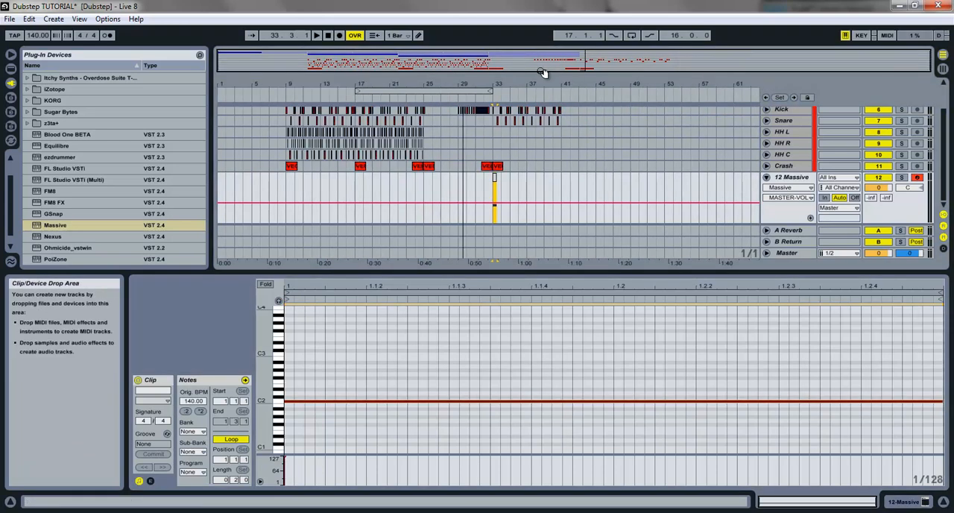
{"action": "left_click", "coordinate": [484, 187]}
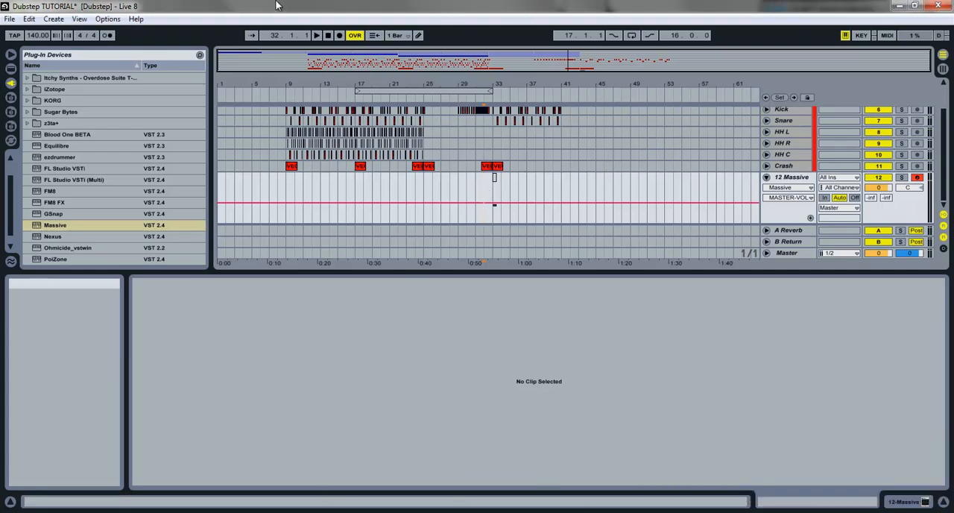
{"action": "key", "text": "space"}
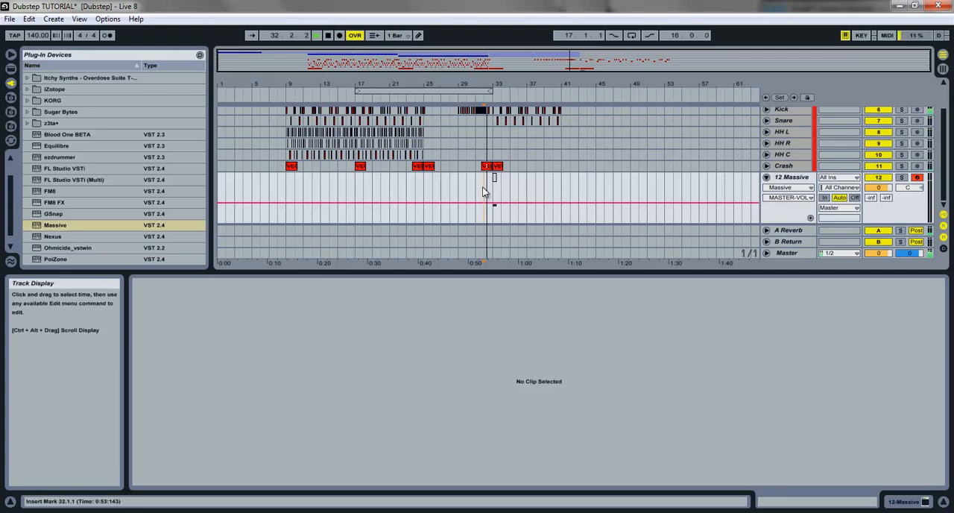
{"action": "key", "text": "space"}
Step: Move the bass clip's note up to D2 and play the arrangement from bar 32
{"action": "key", "text": "ctrl+shift+m"}
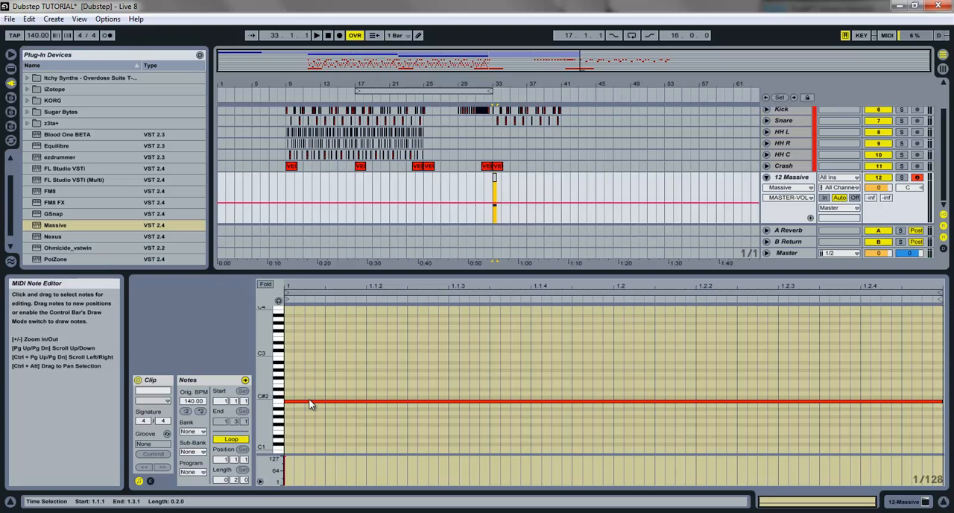
{"action": "left_click_drag", "start_coordinate": [310, 402], "coordinate": [308, 394]}
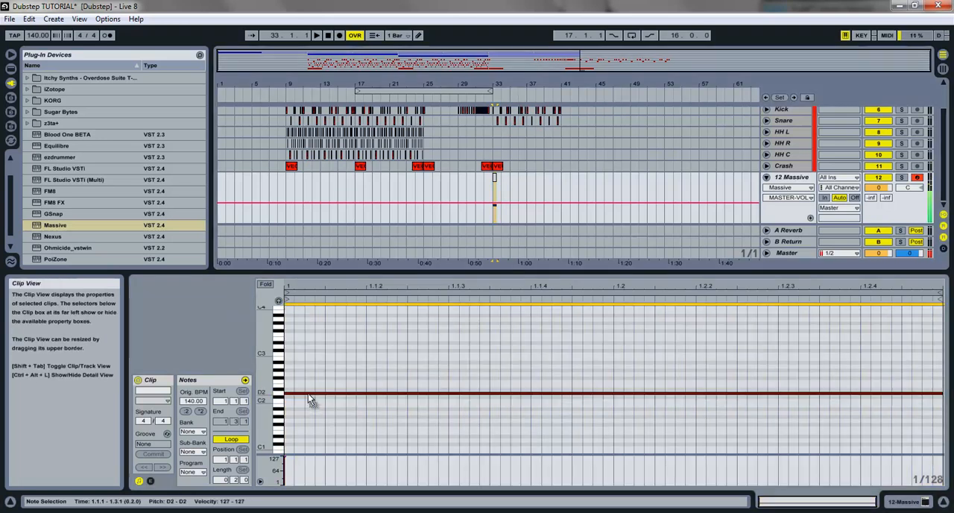
{"action": "left_click", "coordinate": [484, 195]}
{"action": "key", "text": "space"}
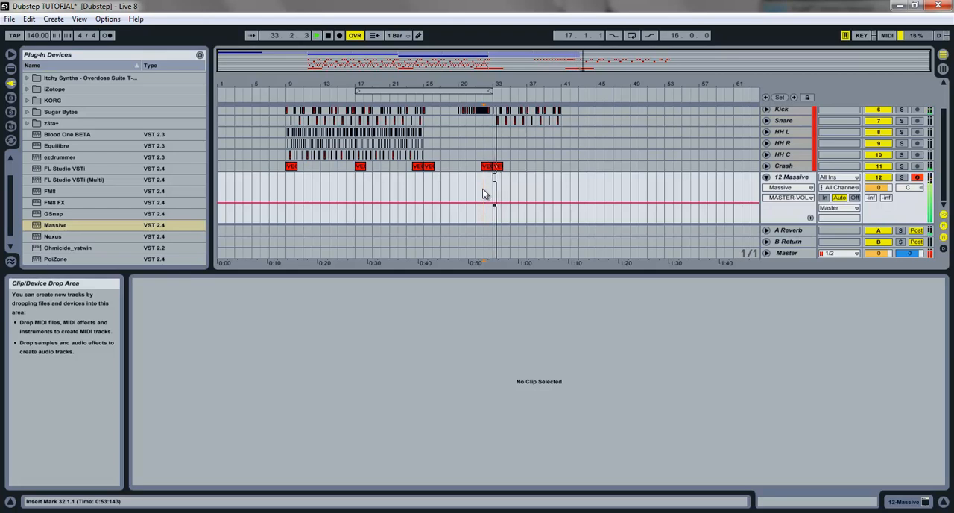
Step: Lower the 12 Massive track volume to -5.0 and play the bass clip at bar 33
{"action": "left_click_drag", "start_coordinate": [883, 187], "coordinate": [885, 196]}
{"action": "left_click", "coordinate": [494, 178]}
{"action": "key", "text": "space"}
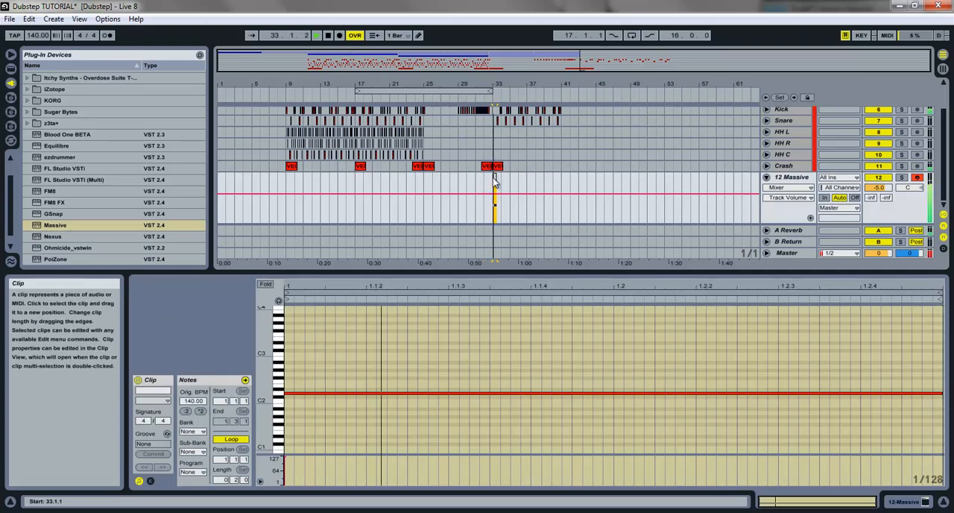
{"action": "left_click_drag", "start_coordinate": [495, 79], "coordinate": [412, 181]}
{"action": "key", "text": "space"}
Step: Copy the bass clip to bar 34 and play the result
{"action": "left_click", "coordinate": [428, 180]}
{"action": "left_click", "coordinate": [445, 181]}
{"action": "left_click", "coordinate": [436, 181]}
{"action": "left_click_drag", "start_coordinate": [430, 179], "coordinate": [457, 181]}
{"action": "key", "text": "space"}
{"action": "key", "text": "space"}
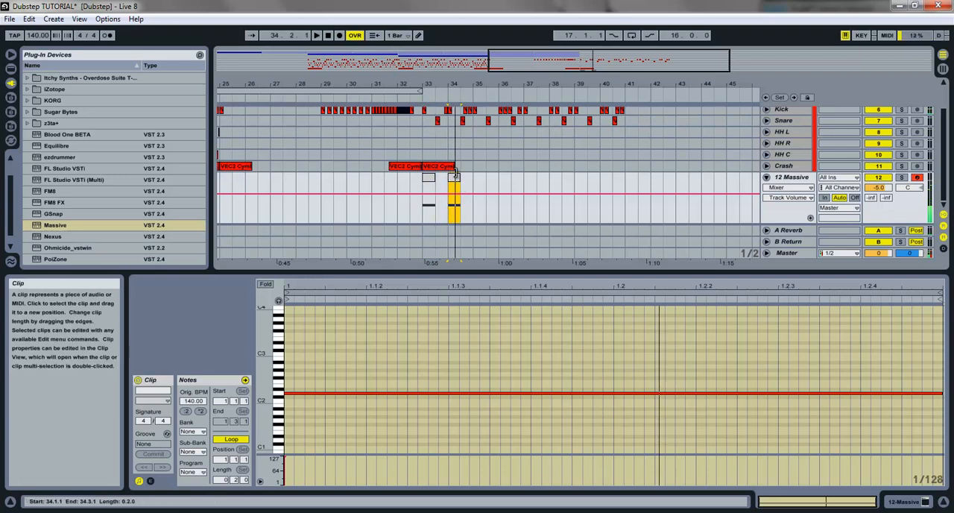
Step: Shorten the bar 34 clip to one beat with a copy at 34.3, and raise the bar 34 clip's note to F2
{"action": "left_click_drag", "start_coordinate": [460, 85], "coordinate": [485, 181]}
{"action": "left_click", "coordinate": [448, 177]}
{"action": "left_click_drag", "start_coordinate": [560, 390], "coordinate": [559, 383]}
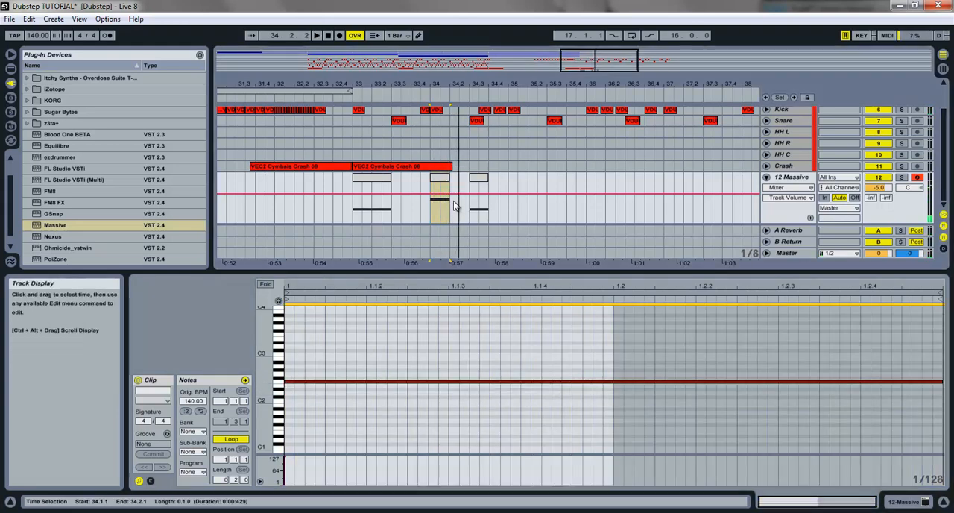
Step: Try F#2 for the note in the clip at 34.3 and play the pattern from bar 33
{"action": "left_click", "coordinate": [479, 196]}
{"action": "left_click", "coordinate": [501, 390]}
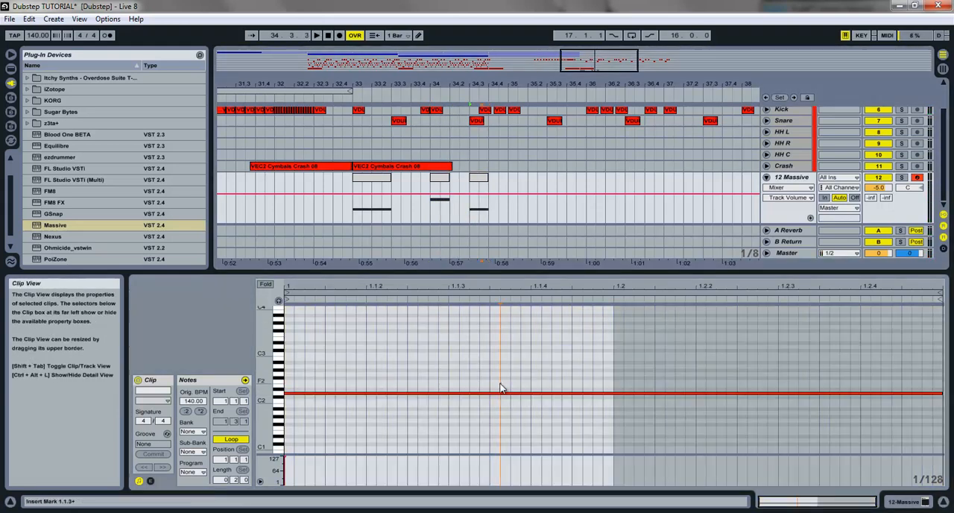
{"action": "left_click_drag", "start_coordinate": [502, 392], "coordinate": [539, 386]}
{"action": "key", "text": "space"}
{"action": "left_click", "coordinate": [380, 177]}
{"action": "key", "text": "space"}
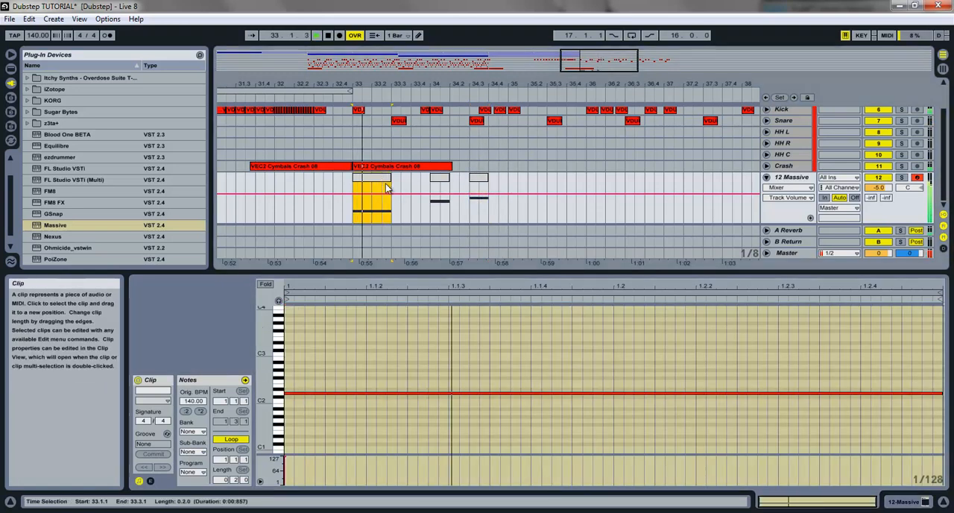
Step: Raise the note in the clip at 34.3 to A2
{"action": "left_click", "coordinate": [479, 179]}
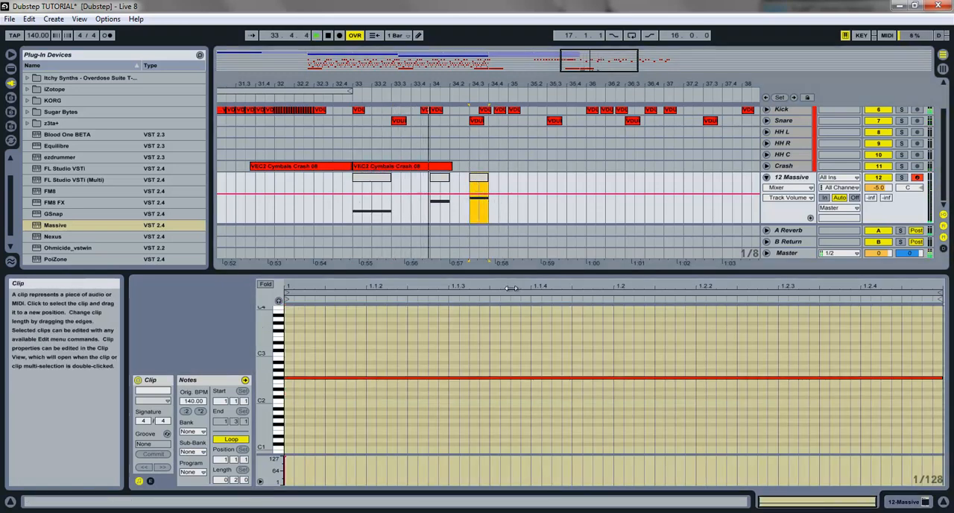
{"action": "key", "text": "ctrl+a"}
{"action": "left_click", "coordinate": [520, 381]}
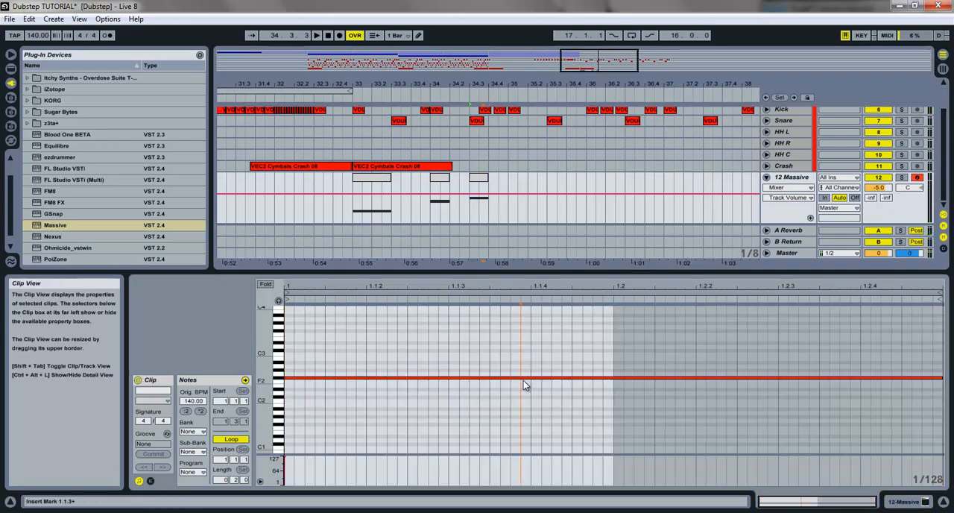
{"action": "left_click_drag", "start_coordinate": [526, 386], "coordinate": [522, 375]}
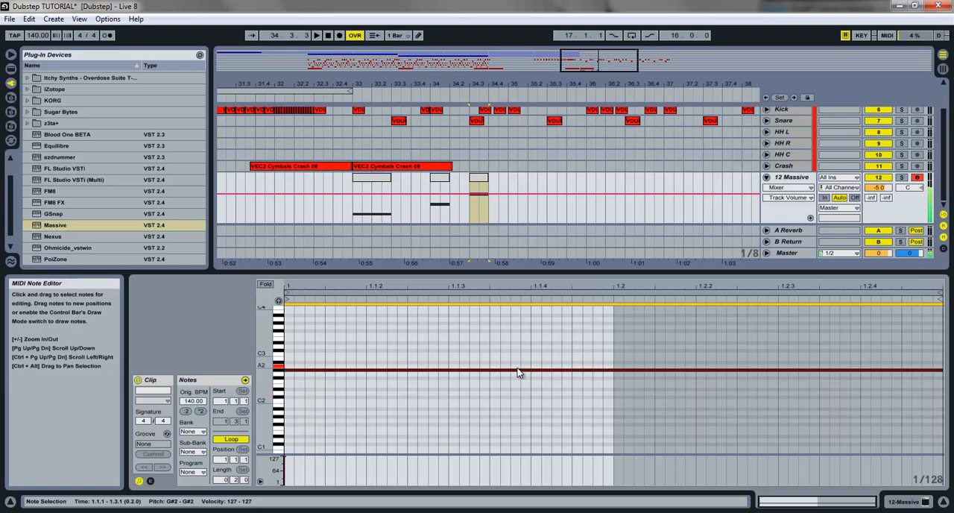
{"action": "key", "text": "Up"}
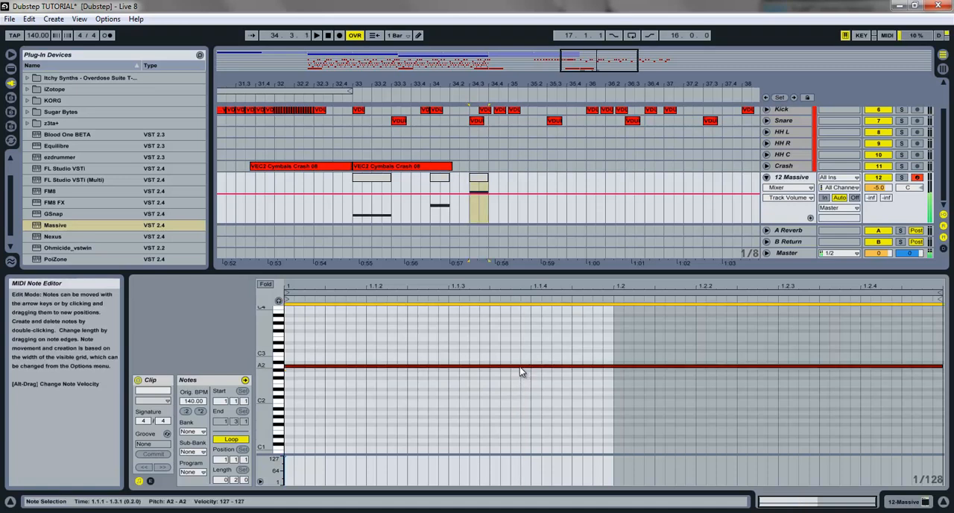
Step: Reopen Massive, assign Macro 1 to 1 Env's Attack with a modulation range, and shorten the attack
{"action": "left_click", "coordinate": [441, 188]}
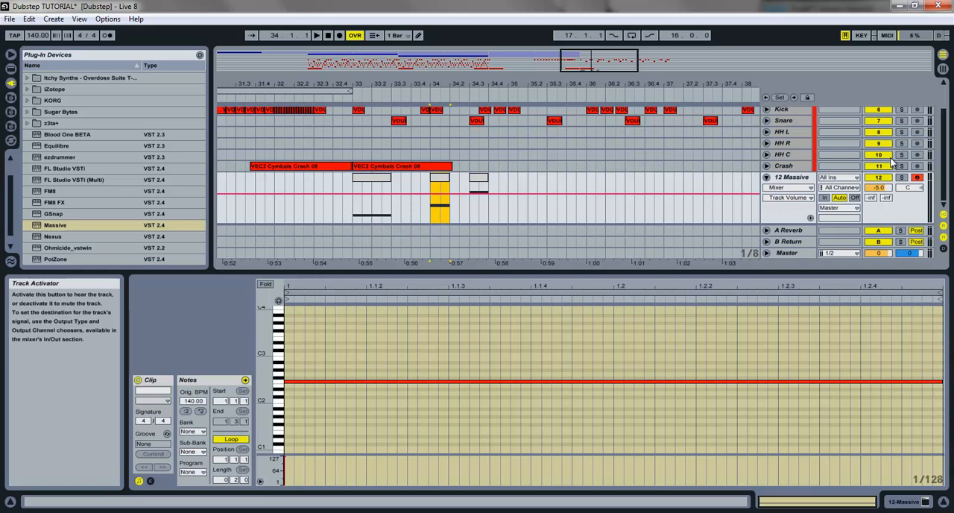
{"action": "left_click", "coordinate": [785, 186]}
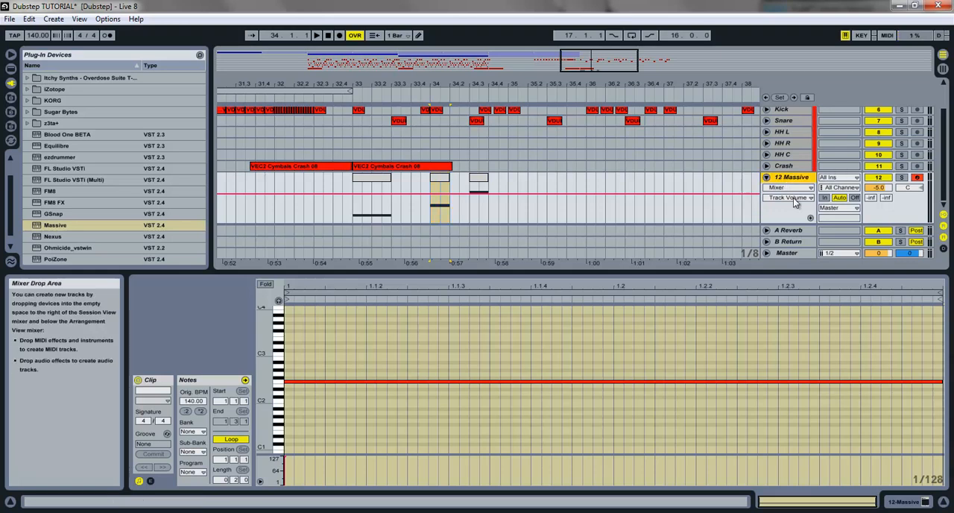
{"action": "left_click", "coordinate": [916, 500]}
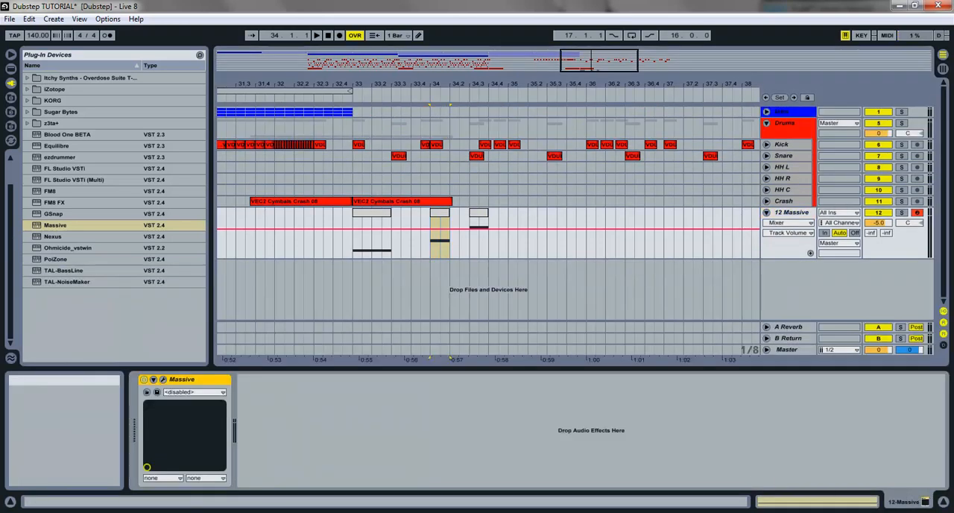
{"action": "left_click", "coordinate": [163, 381]}
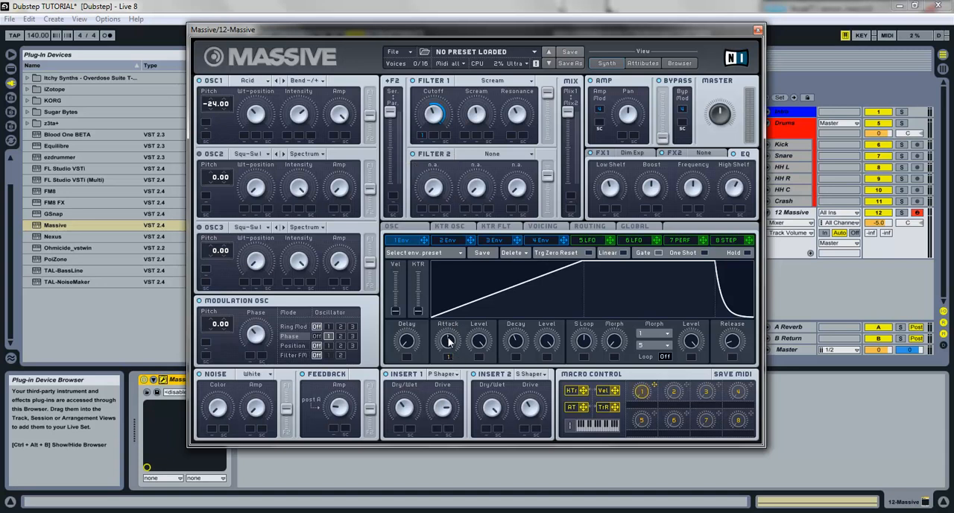
{"action": "left_click_drag", "start_coordinate": [449, 339], "coordinate": [453, 382]}
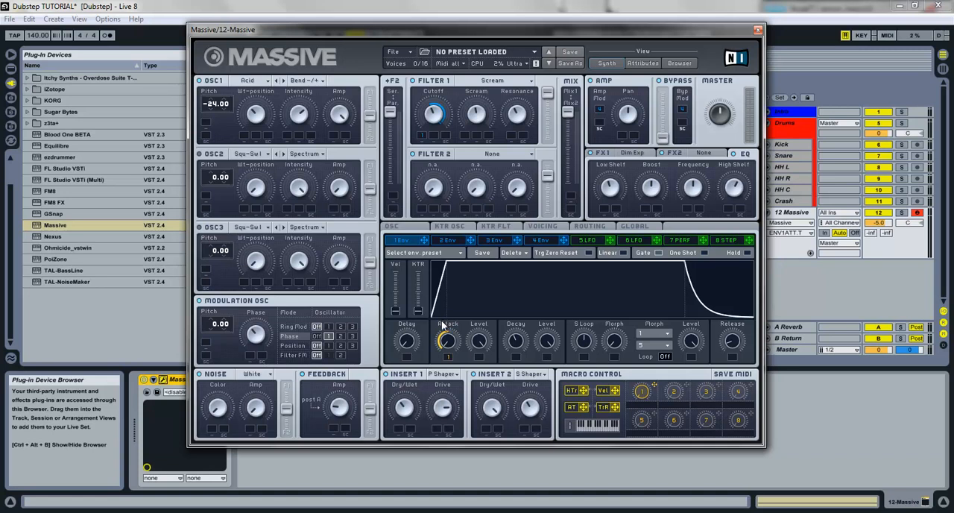
Step: Name Macro 1 "Cutoff" in Massive's Macro Control section
{"action": "left_click", "coordinate": [655, 390]}
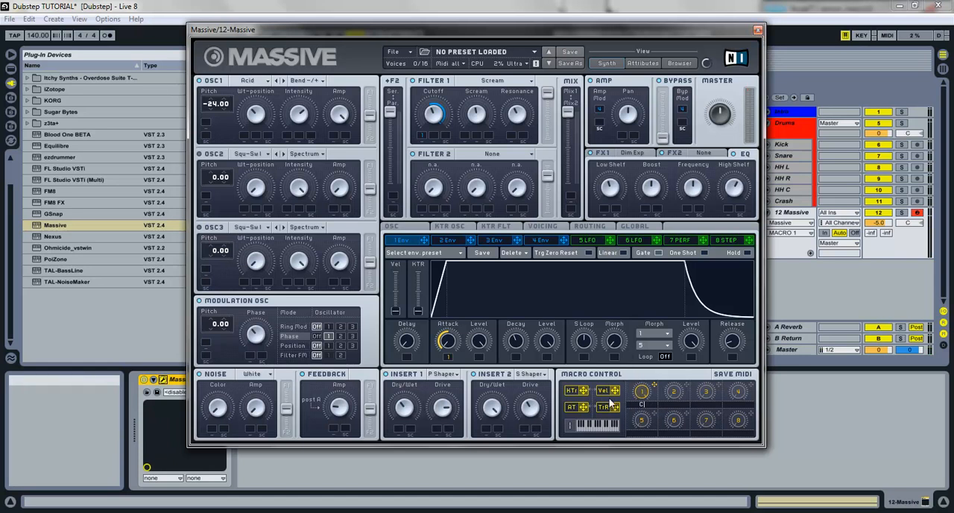
{"action": "type", "text": "ff"}
{"action": "key", "text": "Return"}
Step: Expose Massive's Cutoff macro for automation and draw slightly lower Cutoff values over the clips at 34 and 34.3
{"action": "left_click", "coordinate": [759, 29]}
{"action": "left_click", "coordinate": [419, 35]}
{"action": "left_click_drag", "start_coordinate": [437, 217], "coordinate": [482, 220]}
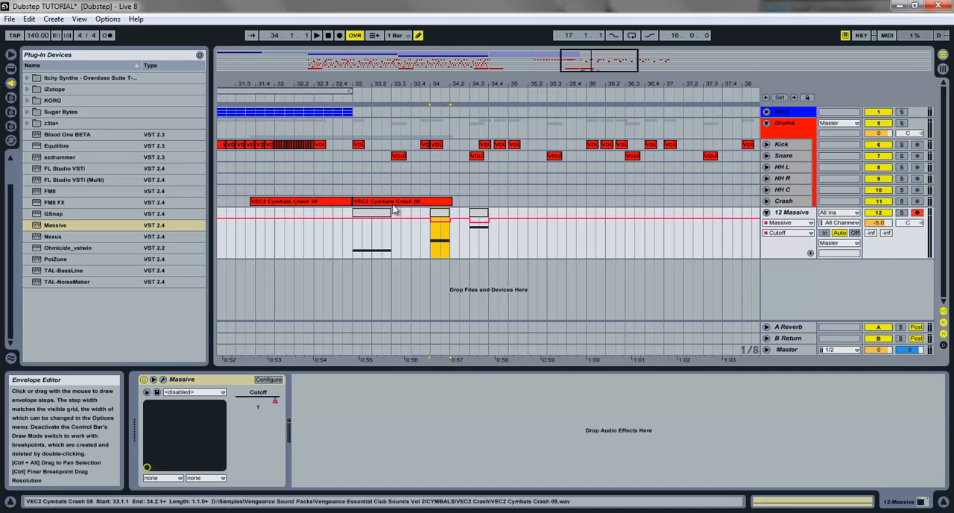
Step: Play the bass pattern with and without the Cutoff automation to compare the sound
{"action": "left_click", "coordinate": [380, 214]}
{"action": "key", "text": "space"}
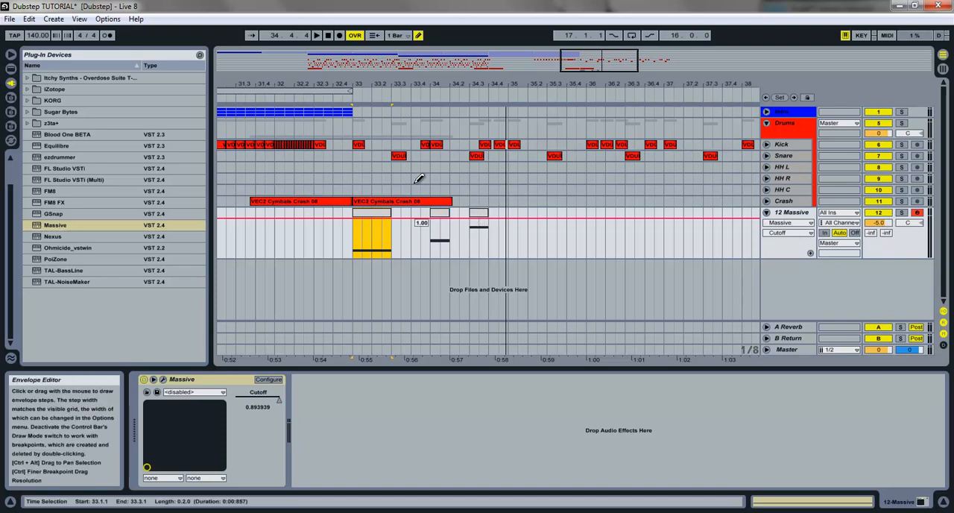
{"action": "left_click", "coordinate": [440, 223]}
{"action": "key", "text": "space"}
{"action": "key", "text": "space"}
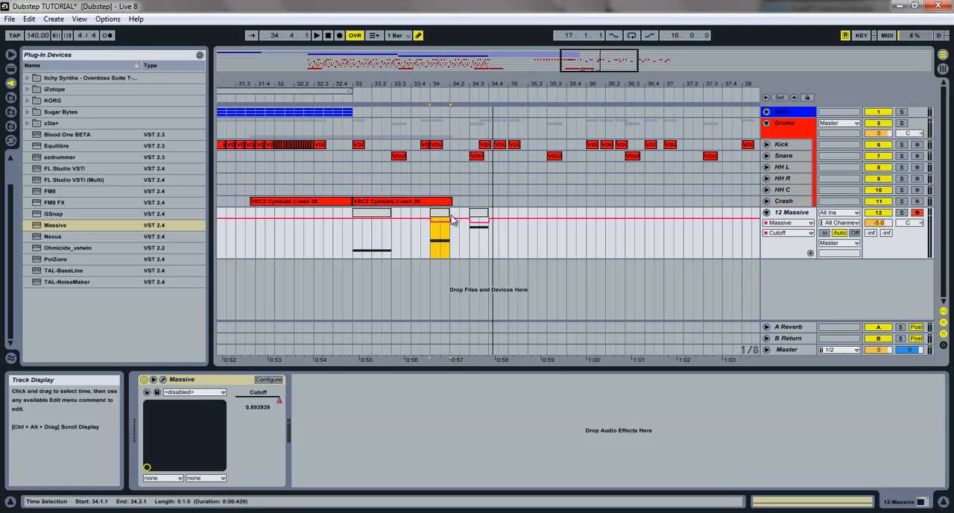
{"action": "key", "text": "space"}
{"action": "key", "text": "space"}
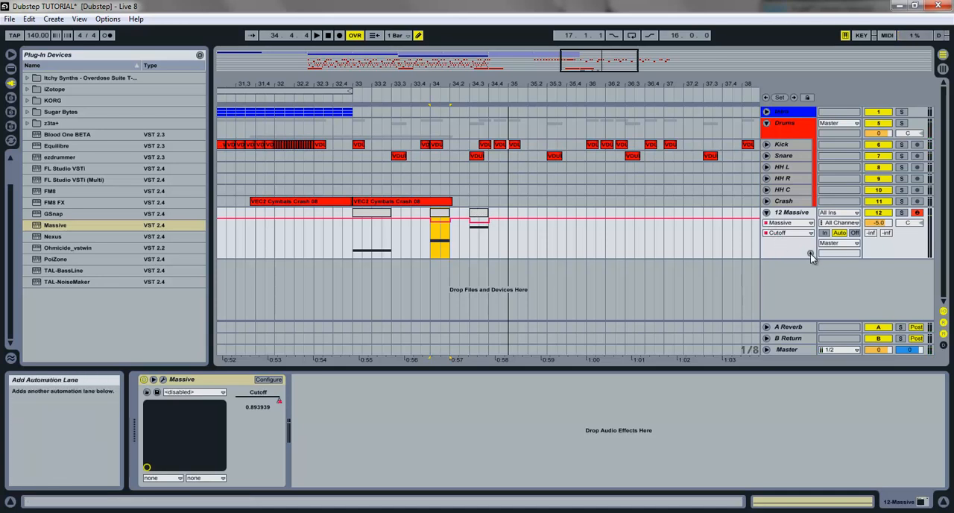
Step: Give Massive's Cutoff automation its own taller lane and turn off Draw Mode
{"action": "left_click", "coordinate": [789, 213]}
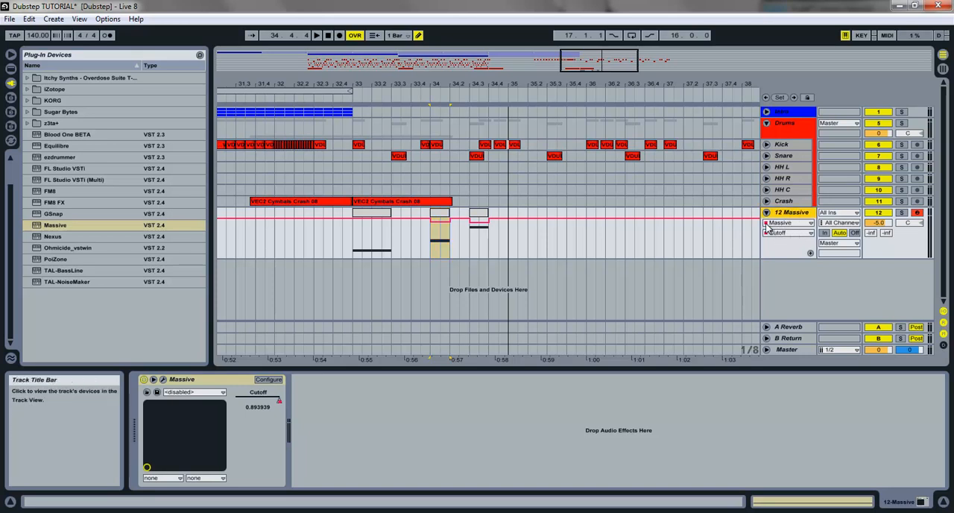
{"action": "left_click", "coordinate": [811, 253]}
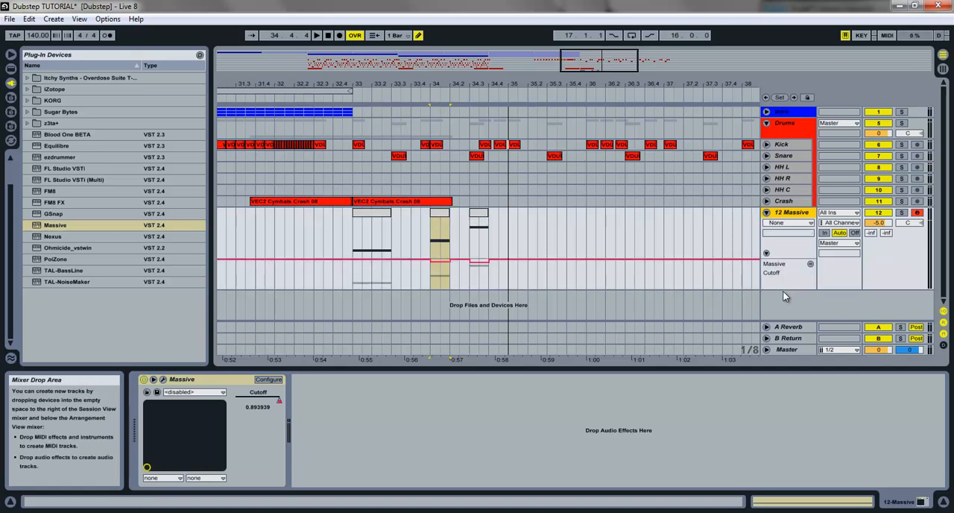
{"action": "left_click_drag", "start_coordinate": [781, 289], "coordinate": [781, 310]}
{"action": "left_click", "coordinate": [453, 82]}
{"action": "left_click_drag", "start_coordinate": [456, 82], "coordinate": [451, 141]}
{"action": "left_click", "coordinate": [419, 35]}
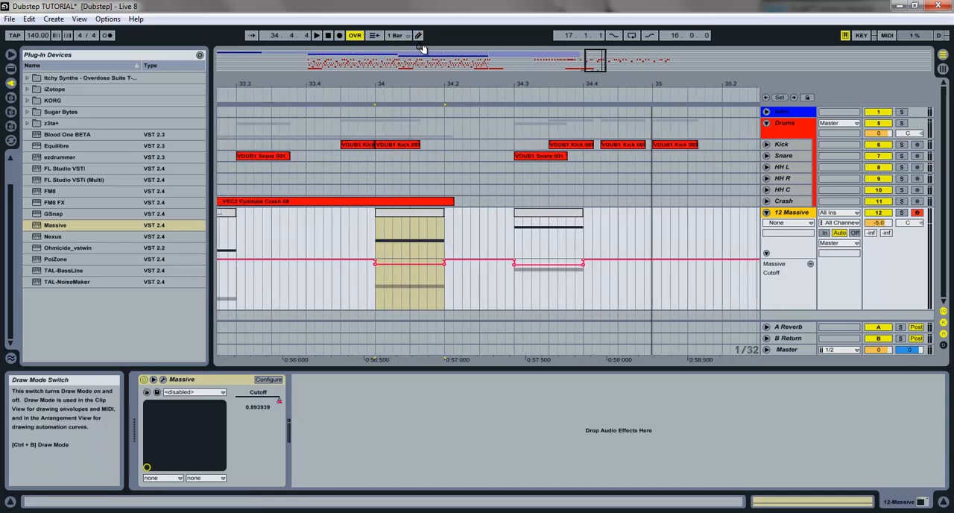
Step: Fine-tune the lowered Cutoff automation values over the clips at 34 and 34.3 and play the result
{"action": "left_click", "coordinate": [377, 267]}
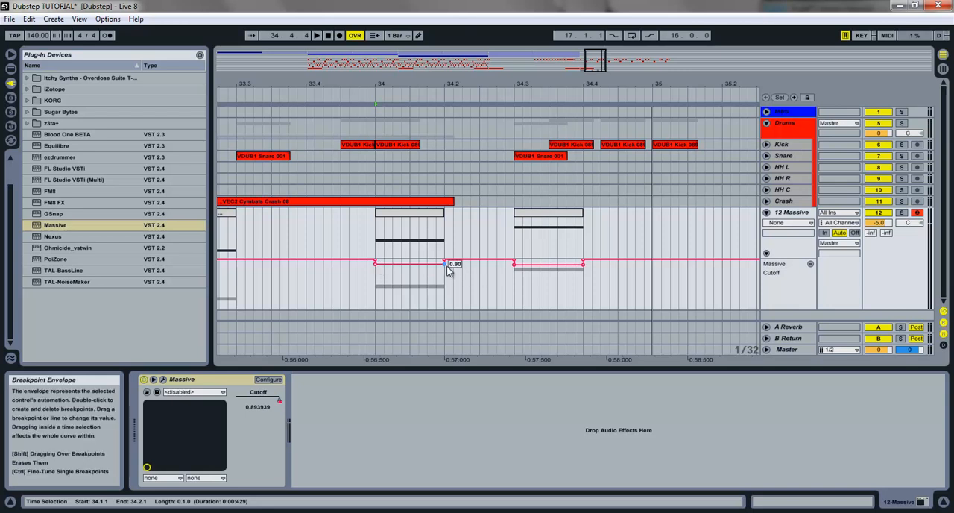
{"action": "left_click_drag", "start_coordinate": [514, 267], "coordinate": [515, 268]}
{"action": "left_click", "coordinate": [402, 217]}
{"action": "key", "text": "space"}
{"action": "left_click_drag", "start_coordinate": [594, 69], "coordinate": [597, 63]}
{"action": "key", "text": "space"}
Step: Remove the separate Cutoff automation lane, rename the 12 Massive track "Screamer" and fold it
{"action": "left_click", "coordinate": [768, 214]}
{"action": "left_click", "coordinate": [768, 214]}
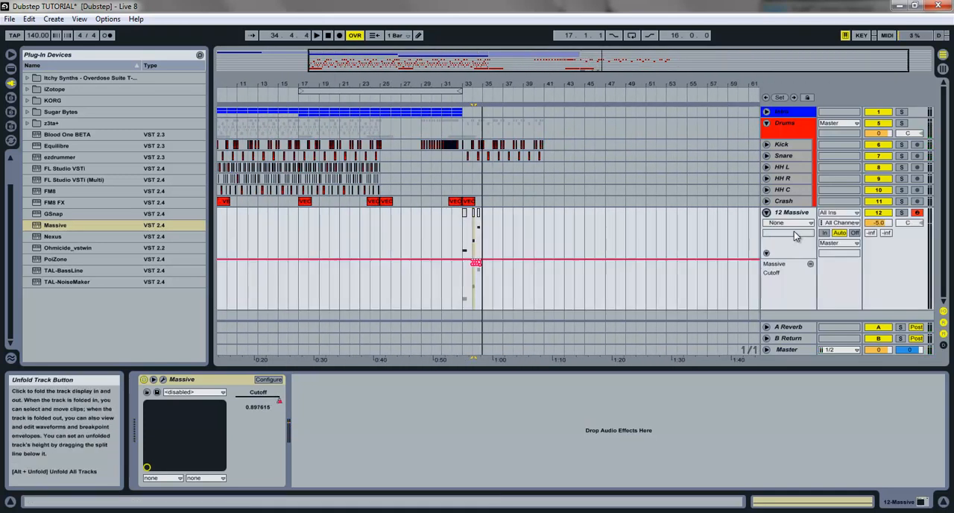
{"action": "left_click", "coordinate": [811, 264]}
{"action": "left_click", "coordinate": [776, 215]}
{"action": "key", "text": "ctrl+r"}
{"action": "type", "text": "Screamer"}
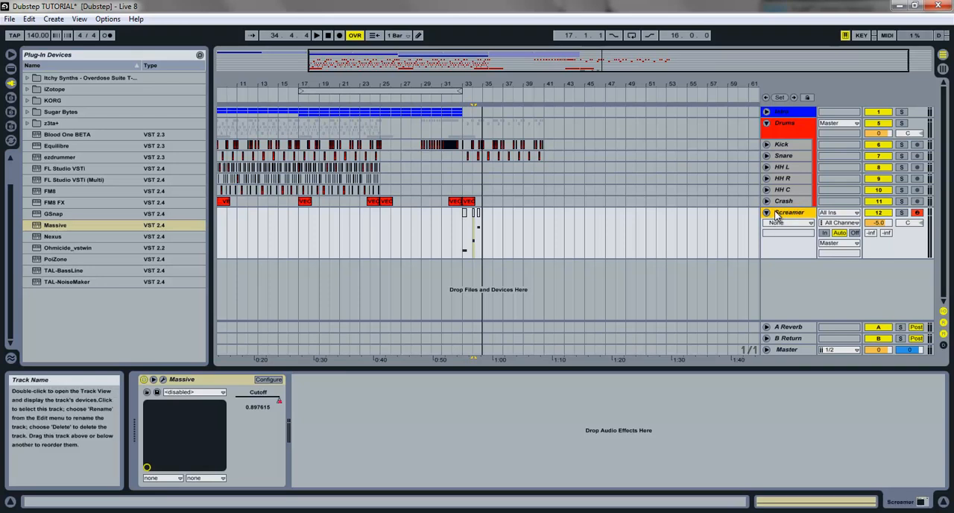
{"action": "key", "text": "Return"}
{"action": "left_click", "coordinate": [767, 213]}
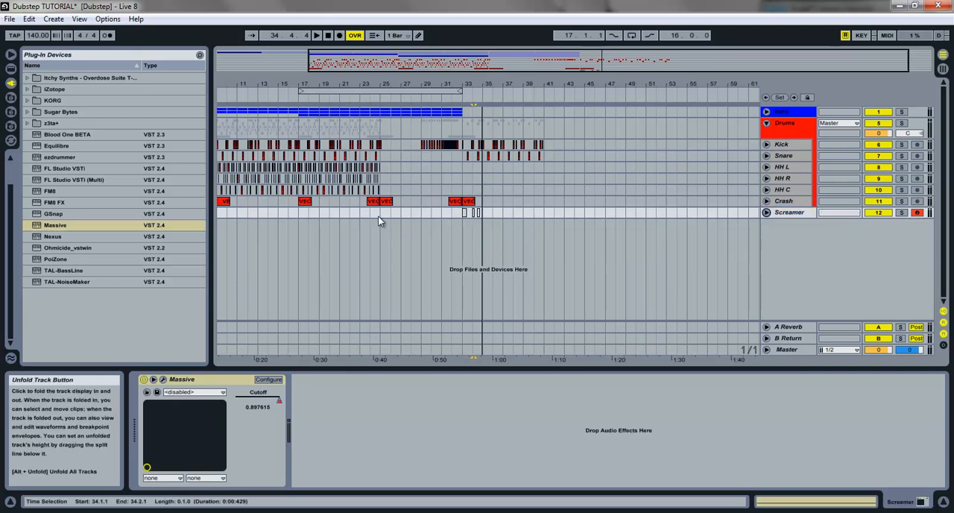
Step: Load a second Massive on a new MIDI track and set OSC1's wavetable to PWM
{"action": "left_click", "coordinate": [458, 229]}
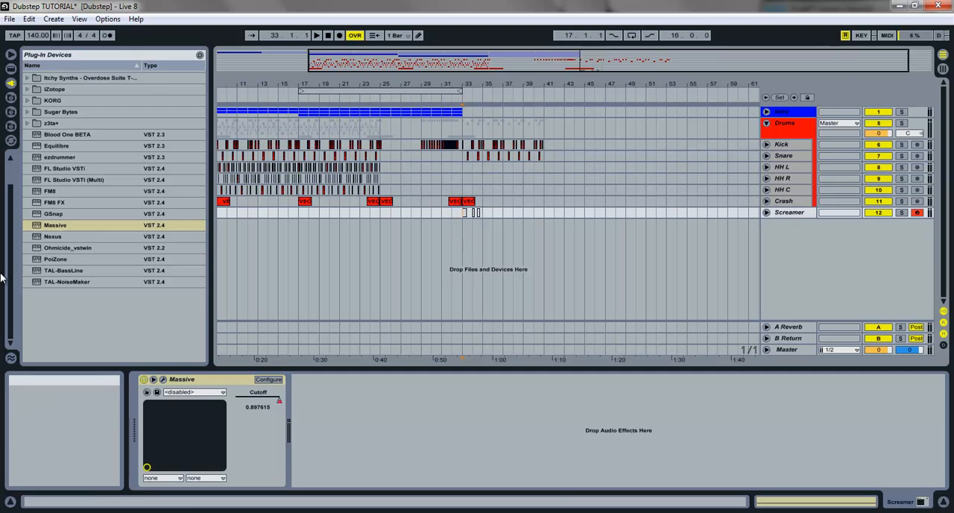
{"action": "left_click_drag", "start_coordinate": [65, 225], "coordinate": [343, 244]}
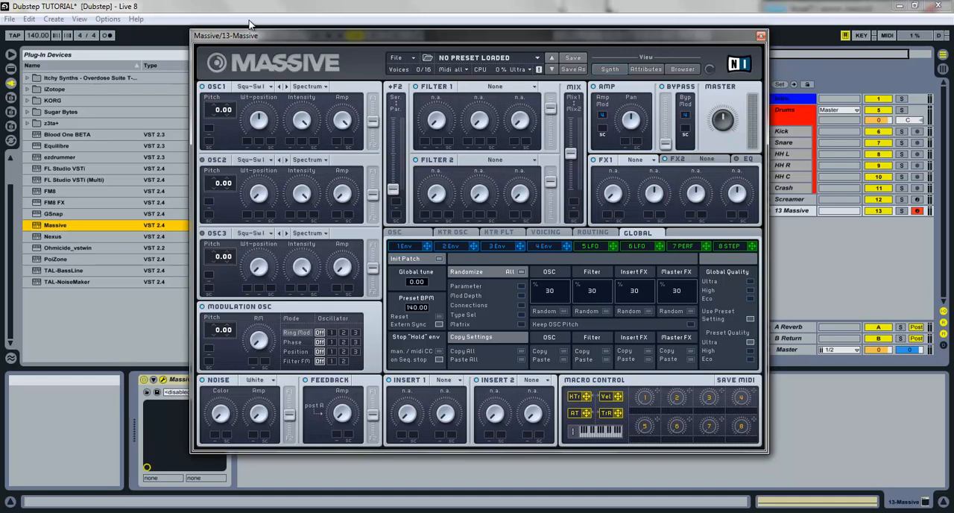
{"action": "left_click", "coordinate": [253, 87]}
{"action": "left_click", "coordinate": [261, 88]}
{"action": "left_click", "coordinate": [261, 87]}
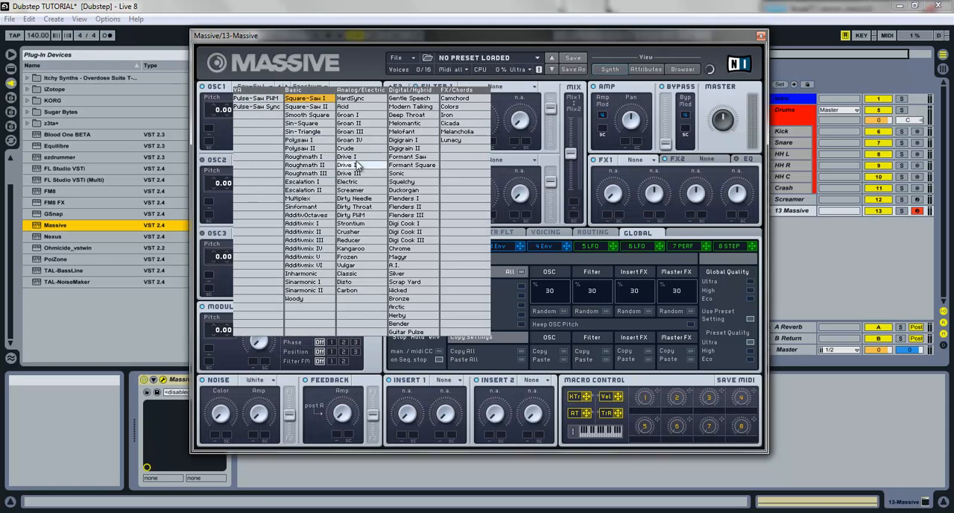
{"action": "left_click", "coordinate": [356, 216]}
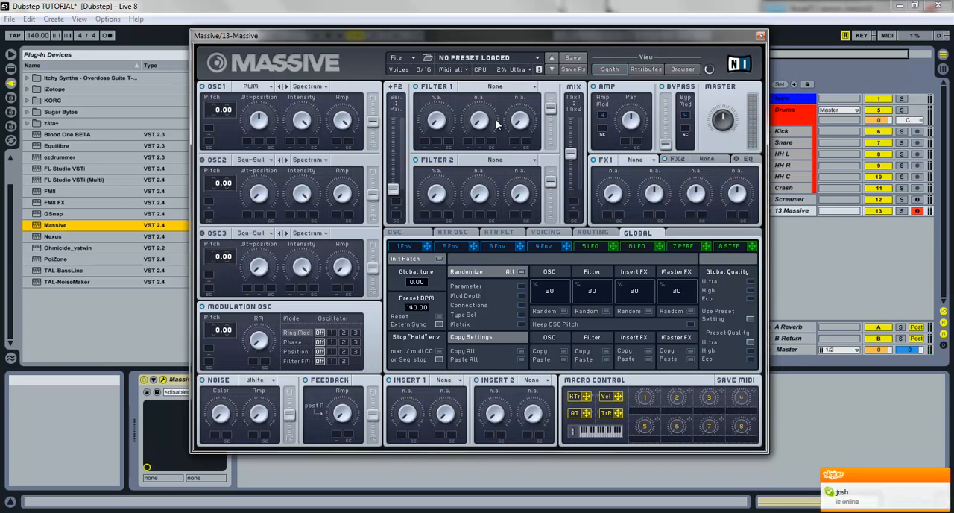
Step: Set Filter 1 to Lowpass 4 and modulate its cutoff with LFO 5
{"action": "left_click", "coordinate": [492, 87]}
{"action": "left_click", "coordinate": [481, 105]}
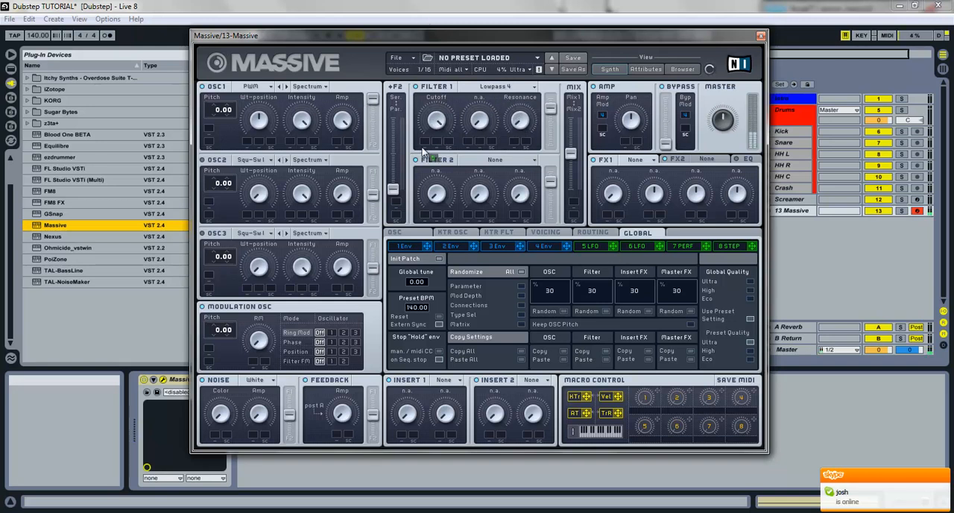
{"action": "left_click_drag", "start_coordinate": [464, 143], "coordinate": [411, 45]}
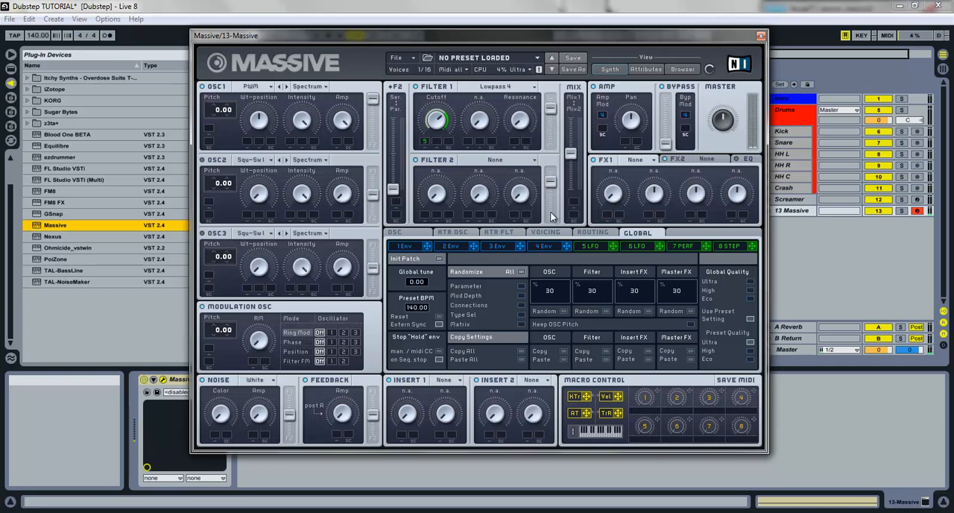
{"action": "left_click", "coordinate": [557, 249]}
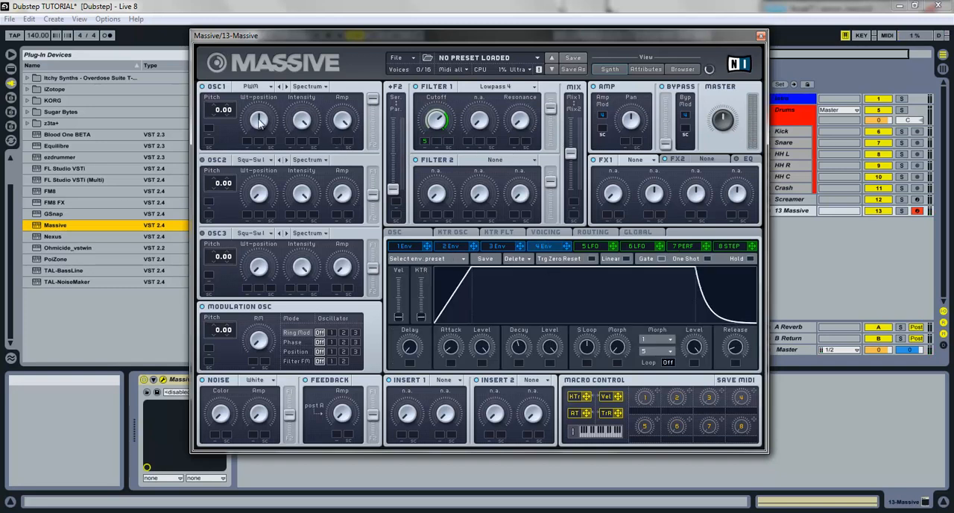
Step: Set Massive's Insert 1 effect to S & H (sample and hold)
{"action": "left_click", "coordinate": [444, 383]}
{"action": "left_click", "coordinate": [407, 388]}
{"action": "left_click", "coordinate": [447, 382]}
{"action": "left_click", "coordinate": [458, 393]}
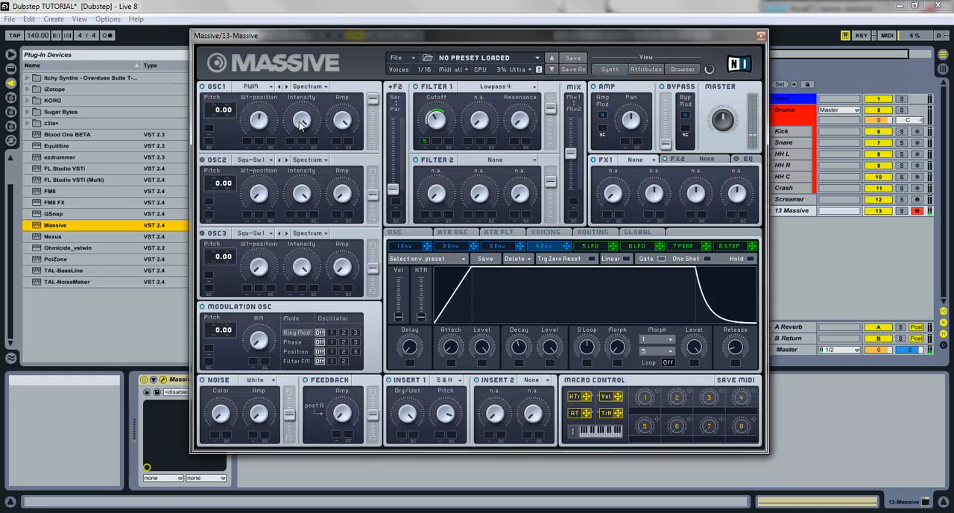
Step: Change OSC1's oscillator mode to Bend -/+ and adjust its intensity
{"action": "left_click", "coordinate": [309, 87]}
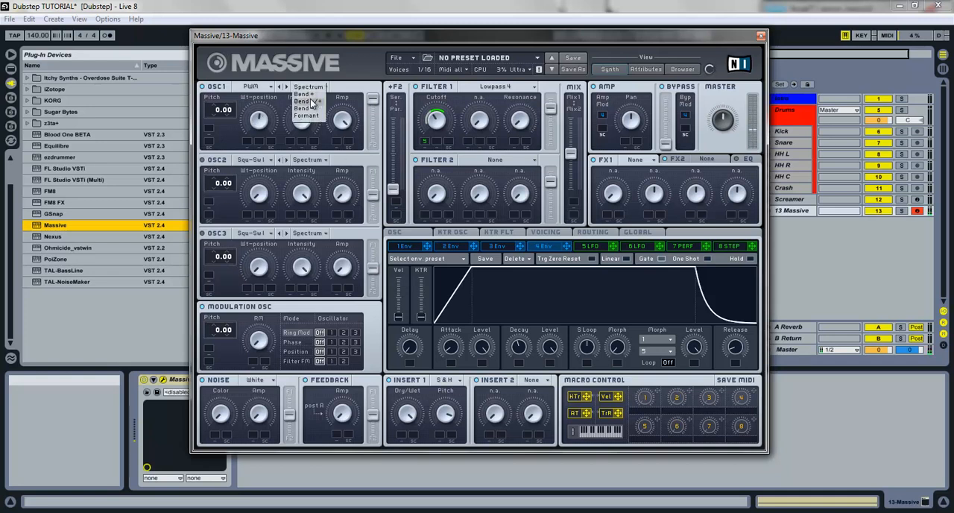
{"action": "left_click", "coordinate": [311, 111]}
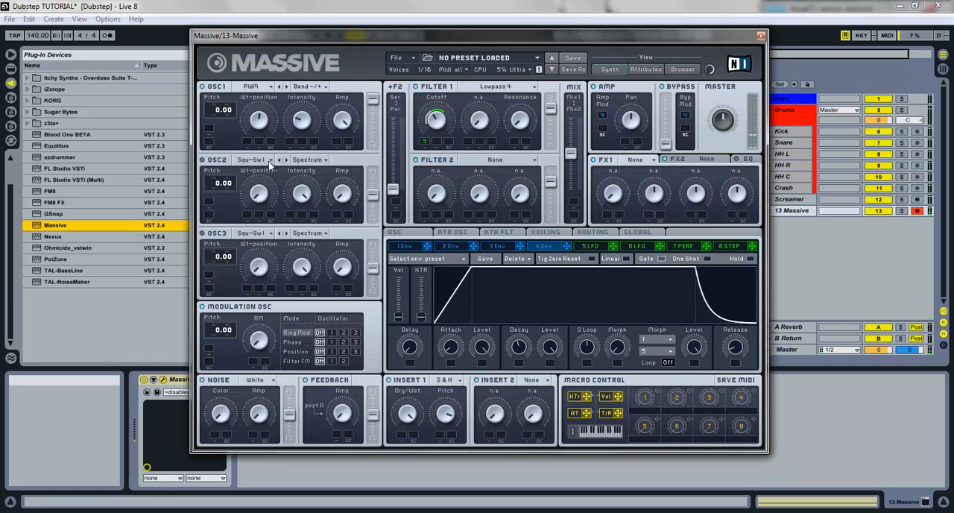
{"action": "left_click_drag", "start_coordinate": [298, 130], "coordinate": [296, 109]}
Step: Give LFO 5 a falling saw as its first curve and sync it to the tempo
{"action": "left_click", "coordinate": [586, 247]}
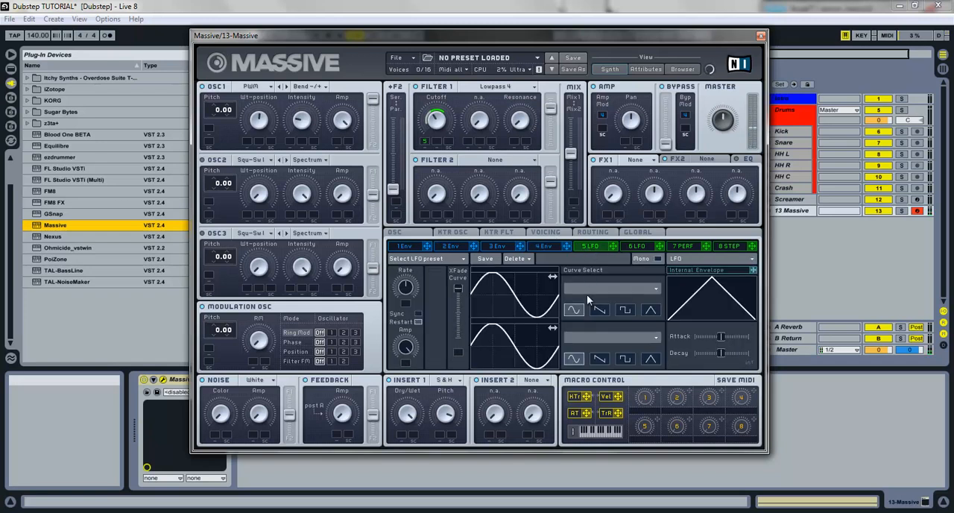
{"action": "left_click", "coordinate": [598, 309]}
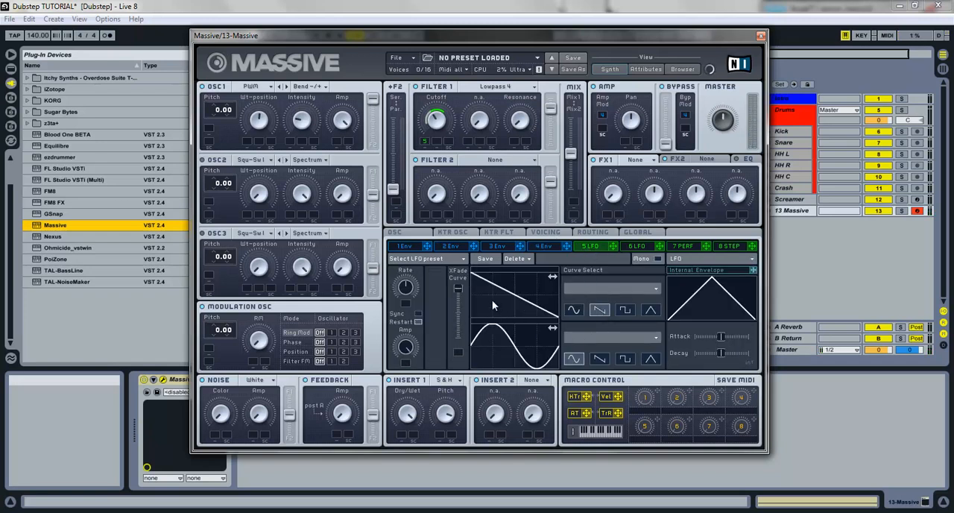
{"action": "left_click", "coordinate": [418, 312]}
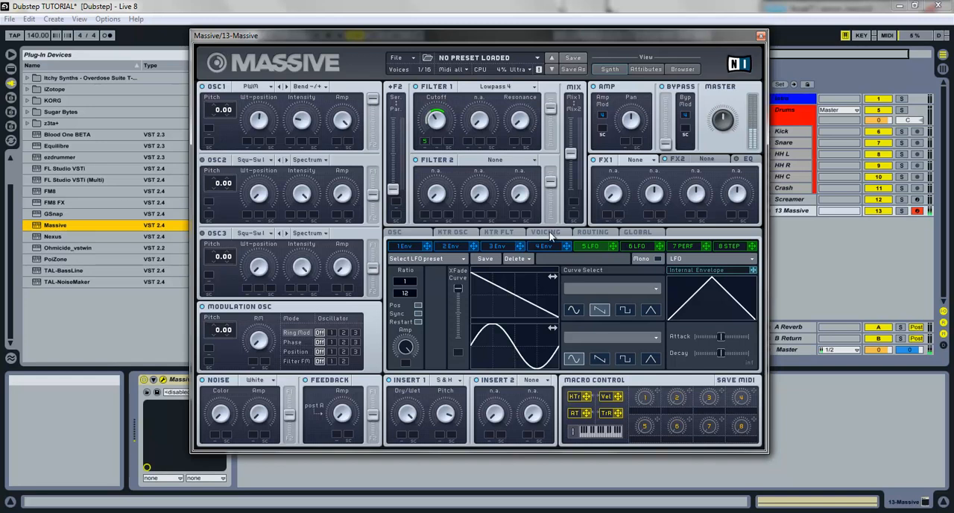
Step: Move the filter mix fully to Mix1 and set FX1 to Dimension Expander with its Dry/Wet adjusted
{"action": "left_click_drag", "start_coordinate": [572, 153], "coordinate": [564, 30]}
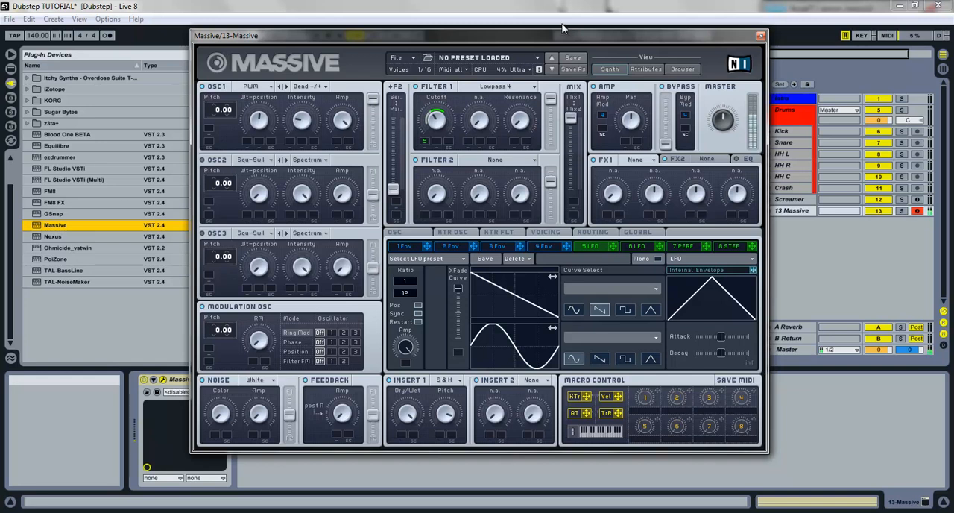
{"action": "left_click", "coordinate": [650, 160]}
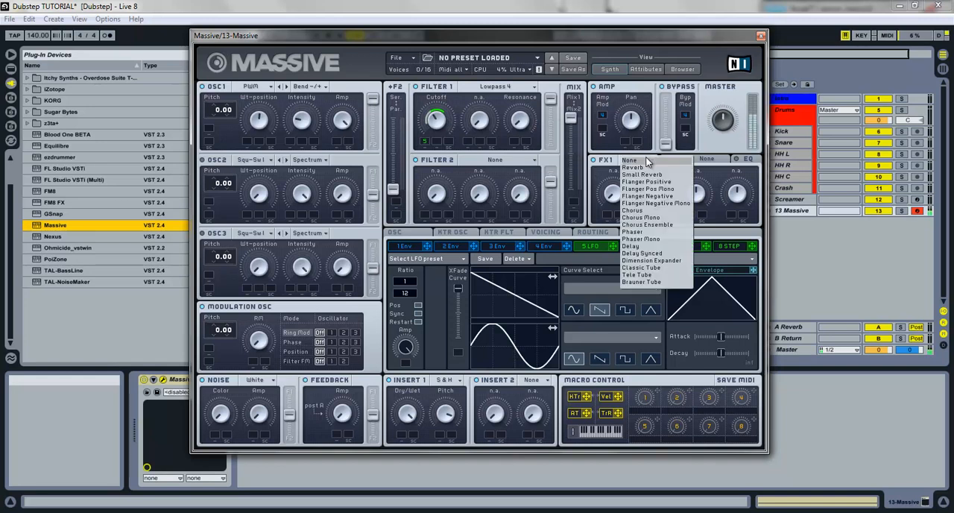
{"action": "left_click", "coordinate": [651, 261]}
{"action": "left_click_drag", "start_coordinate": [611, 202], "coordinate": [643, 265]}
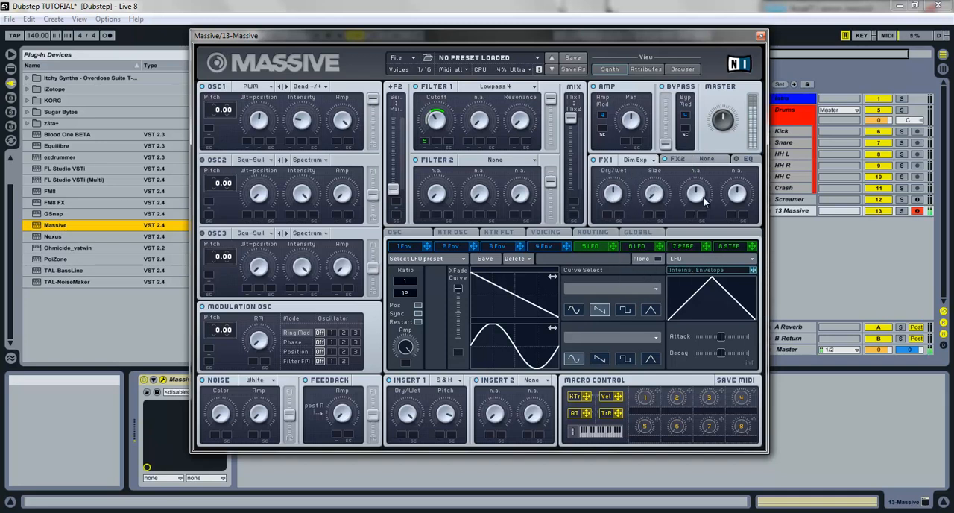
Step: Audition the patch with notes and lower OSC1's pitch to -12.00
{"action": "key", "text": "a"}
{"action": "key", "text": "z"}
{"action": "key", "text": "a"}
{"action": "key", "text": "z"}
{"action": "key", "text": "a"}
{"action": "key", "text": "a"}
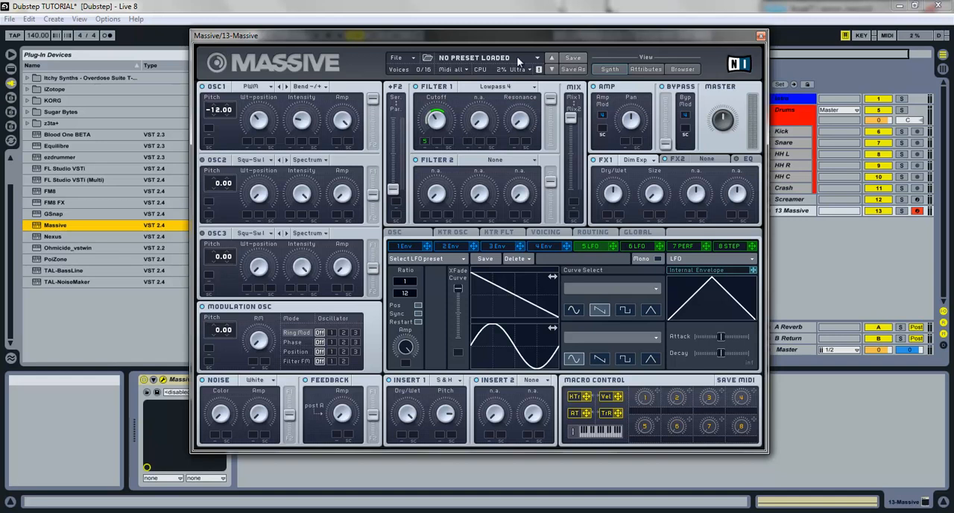
Step: Open the YupYupYup.nmsv sound from Metiri Dubstep's free Massive pack
{"action": "left_click", "coordinate": [412, 57]}
{"action": "mouse_move", "coordinate": [410, 73]}
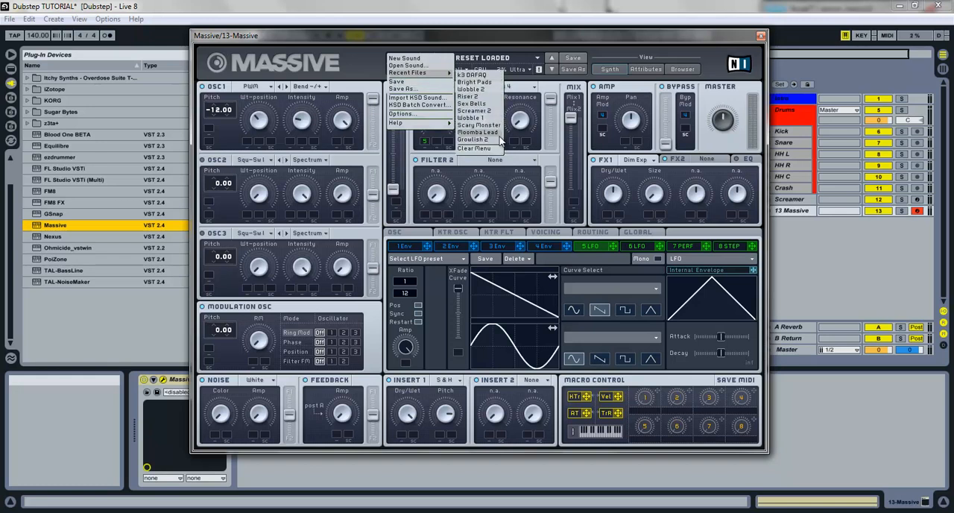
{"action": "left_click", "coordinate": [426, 66]}
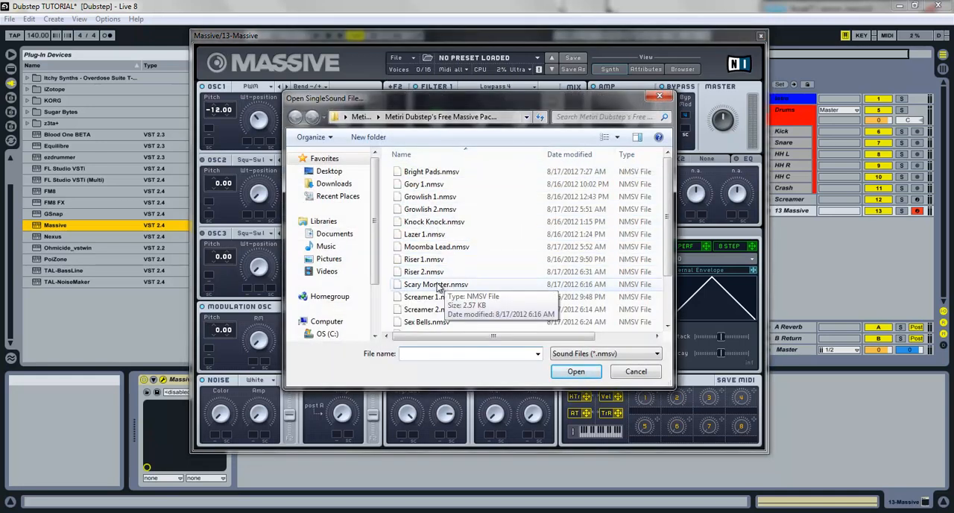
{"action": "left_click", "coordinate": [430, 272]}
{"action": "scroll", "coordinate": [440, 299], "scroll_direction": "down", "scroll_amount": 2}
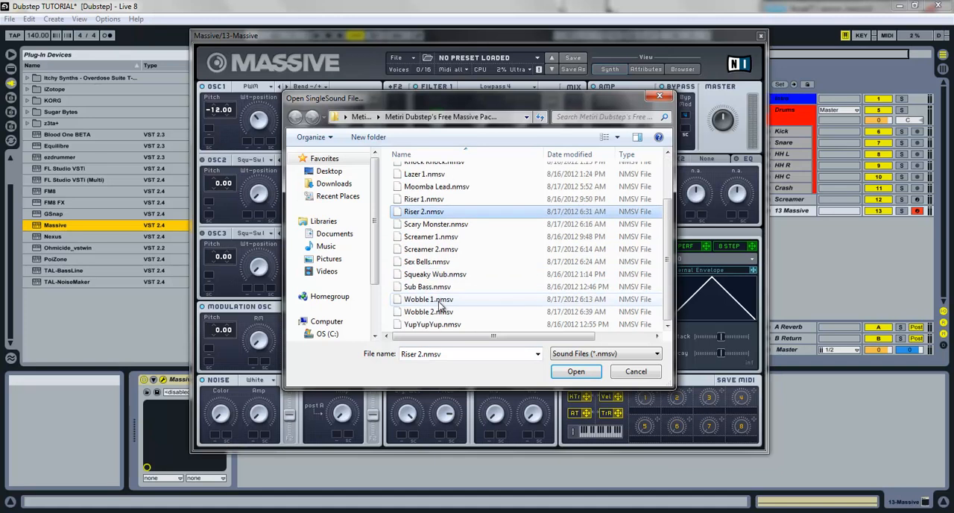
{"action": "double_click", "coordinate": [445, 324]}
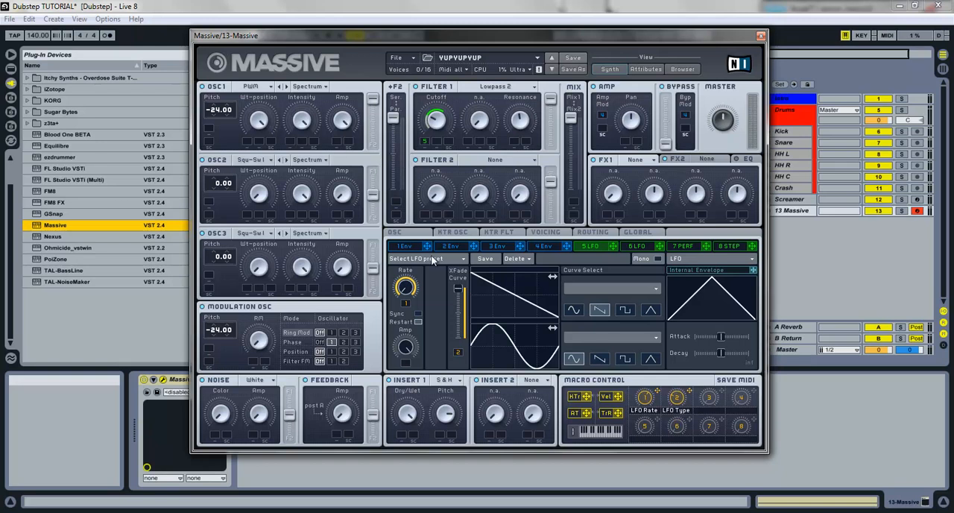
Step: Try different filter types for Filter 1 and set it to Lowpass 4
{"action": "left_click", "coordinate": [477, 91]}
{"action": "left_click", "coordinate": [478, 88]}
{"action": "left_click", "coordinate": [480, 90]}
{"action": "left_click", "coordinate": [481, 116]}
{"action": "left_click", "coordinate": [480, 91]}
{"action": "left_click", "coordinate": [479, 99]}
{"action": "left_click", "coordinate": [480, 91]}
{"action": "left_click", "coordinate": [489, 107]}
Step: Audition the YupYupYup patch, examine its Voicing and OSC settings, and close the plug-in window
{"action": "key", "text": "a"}
{"action": "key", "text": "z"}
{"action": "key", "text": "a"}
{"action": "left_click", "coordinate": [546, 233]}
{"action": "left_click", "coordinate": [407, 235]}
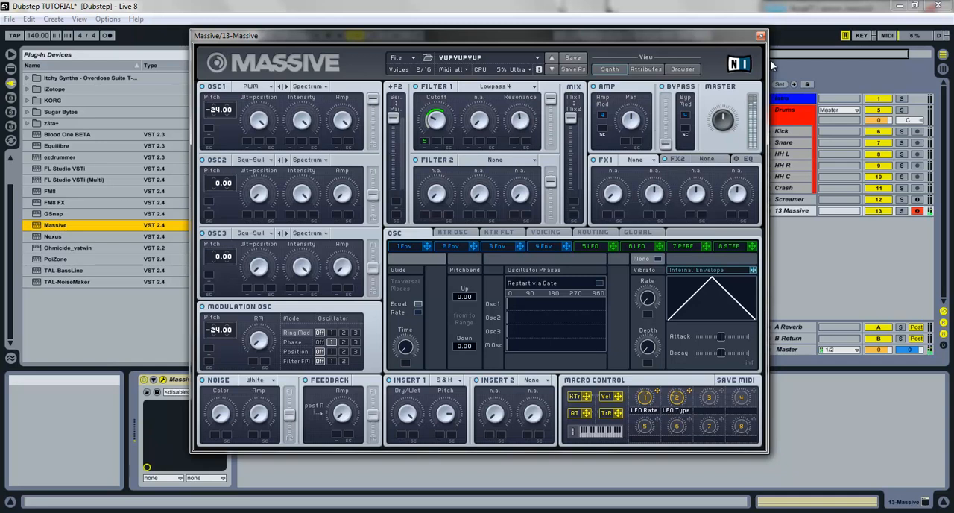
{"action": "left_click", "coordinate": [760, 36]}
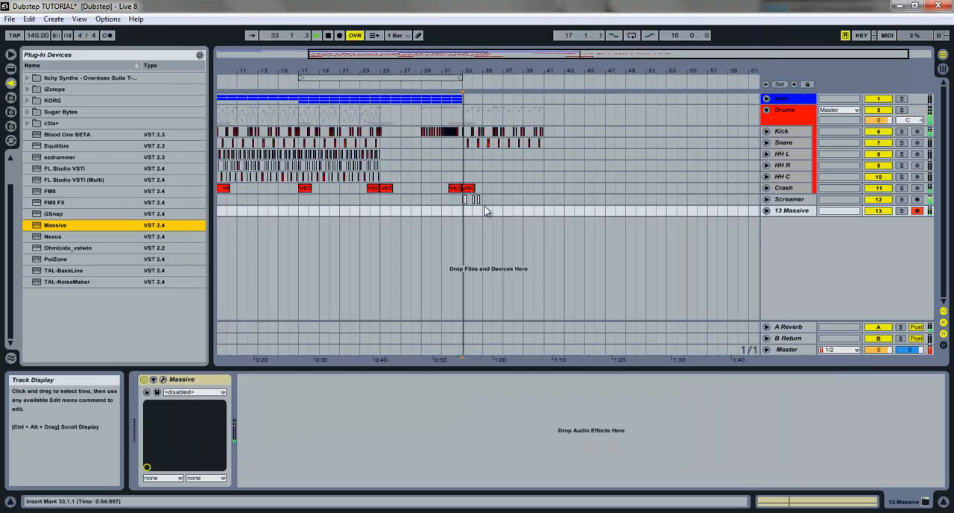
Step: Copy the Screamer clip at bar 33 to the 13 Massive track at 33.3 and play it
{"action": "key", "text": "space"}
{"action": "left_click_drag", "start_coordinate": [464, 74], "coordinate": [465, 231]}
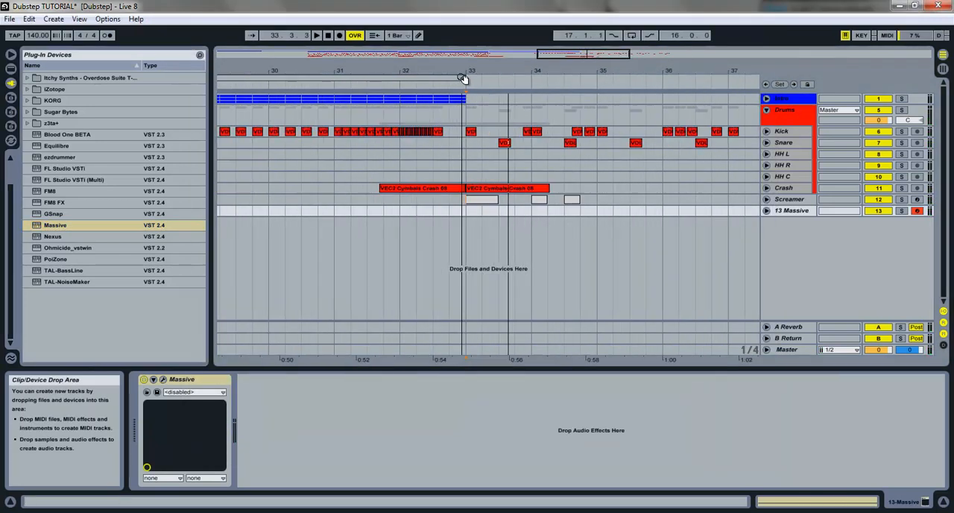
{"action": "left_click_drag", "start_coordinate": [478, 201], "coordinate": [501, 211], "text": "ctrl"}
{"action": "key", "text": "space"}
{"action": "key", "text": "space"}
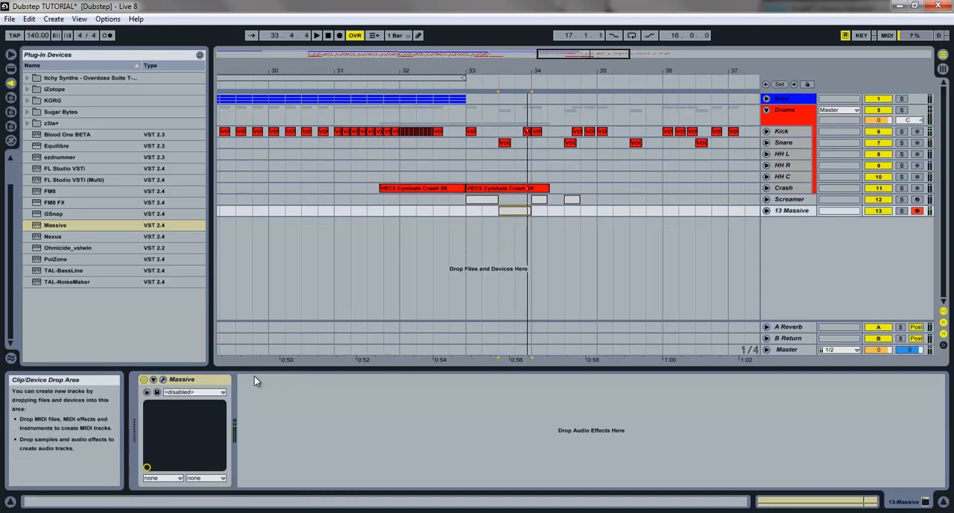
Step: Sync LFO 5 of the YupYupYup patch to the tempo and close the plug-in window
{"action": "left_click", "coordinate": [163, 380]}
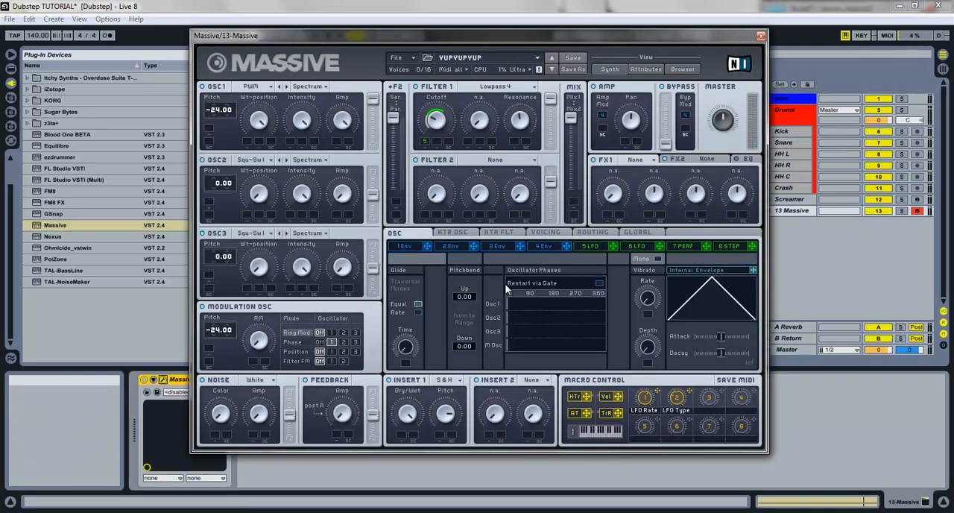
{"action": "left_click", "coordinate": [590, 246]}
{"action": "left_click", "coordinate": [417, 314]}
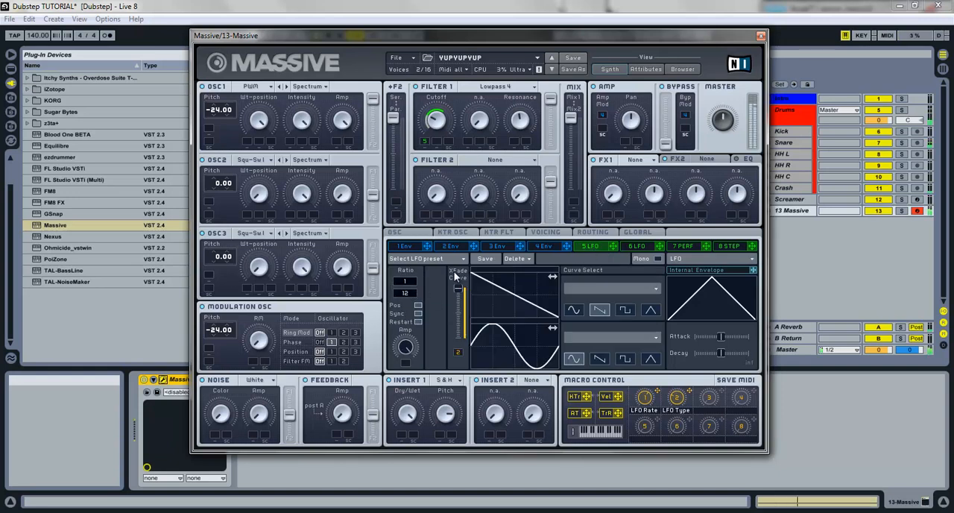
{"action": "left_click", "coordinate": [760, 35]}
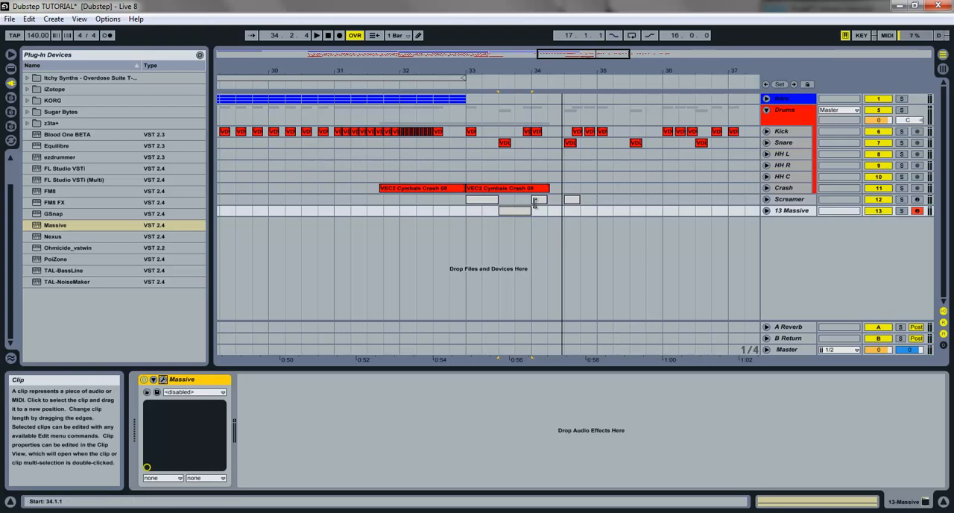
Step: Copy the short Screamer clip to the 13 Massive track at 34.2 and 34.4, and play the pattern
{"action": "left_click_drag", "start_coordinate": [539, 200], "coordinate": [585, 209]}
{"action": "left_click", "coordinate": [473, 199]}
{"action": "key", "text": "space"}
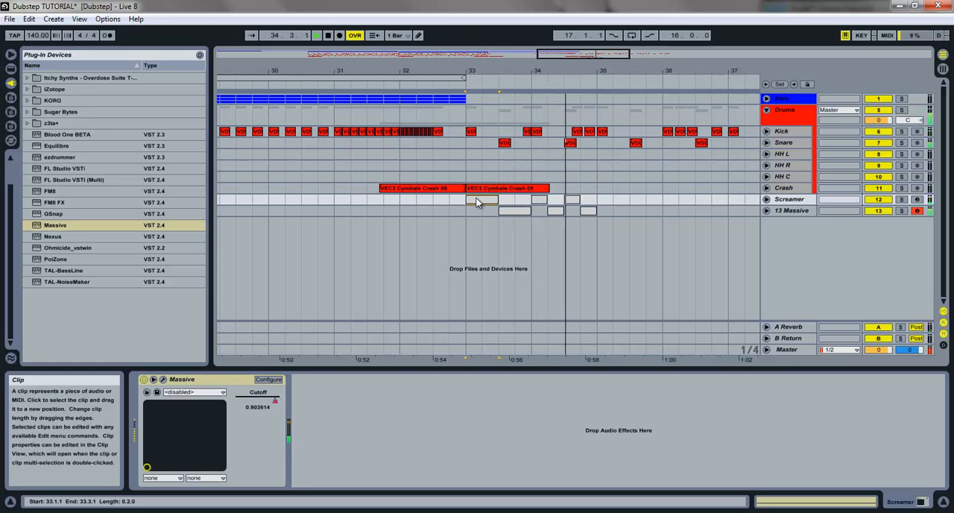
{"action": "key", "text": "space"}
Step: Copy the two-beat Screamer clip from 33.1 to 35.1 on the same track
{"action": "left_click", "coordinate": [573, 200]}
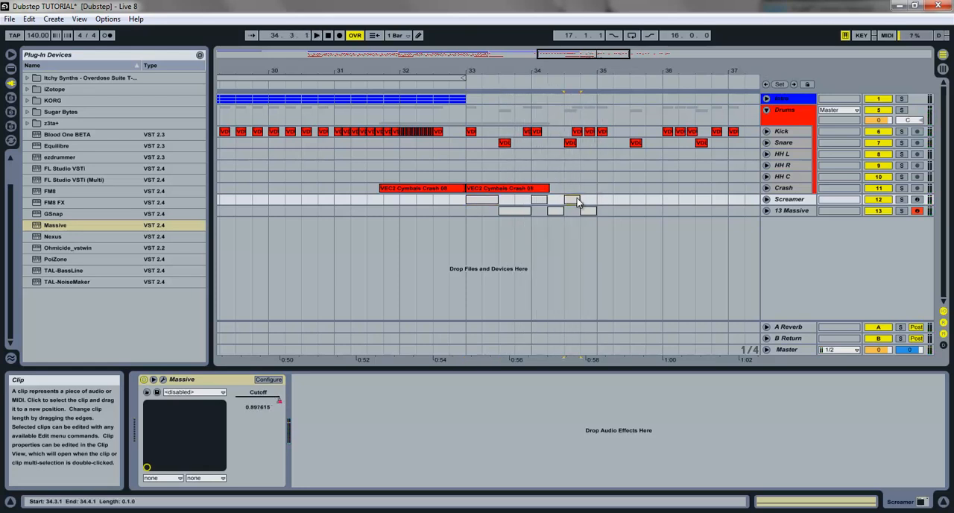
{"action": "left_click", "coordinate": [480, 199]}
{"action": "left_click_drag", "start_coordinate": [478, 201], "coordinate": [615, 206]}
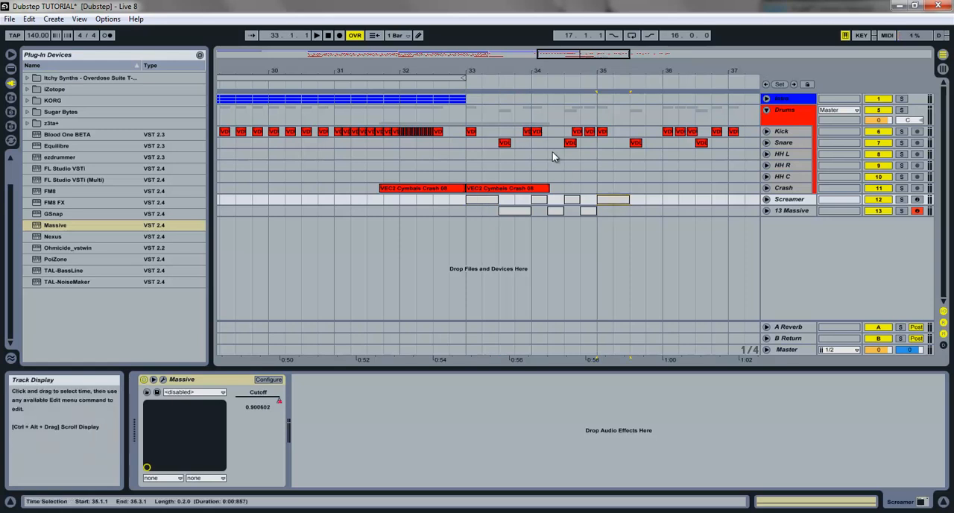
Step: Play the alternating bass pattern over the drums from bar 32
{"action": "left_click", "coordinate": [481, 201]}
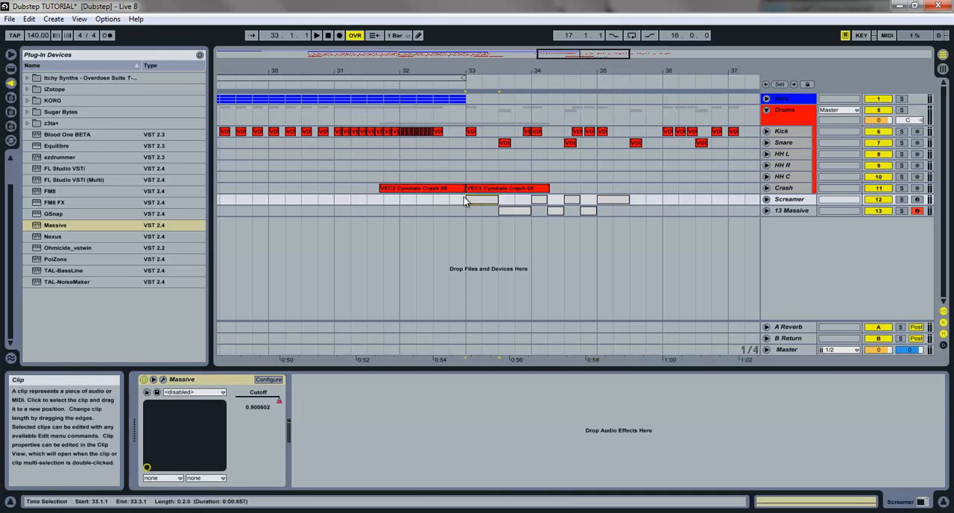
{"action": "left_click", "coordinate": [403, 199]}
{"action": "key", "text": "space"}
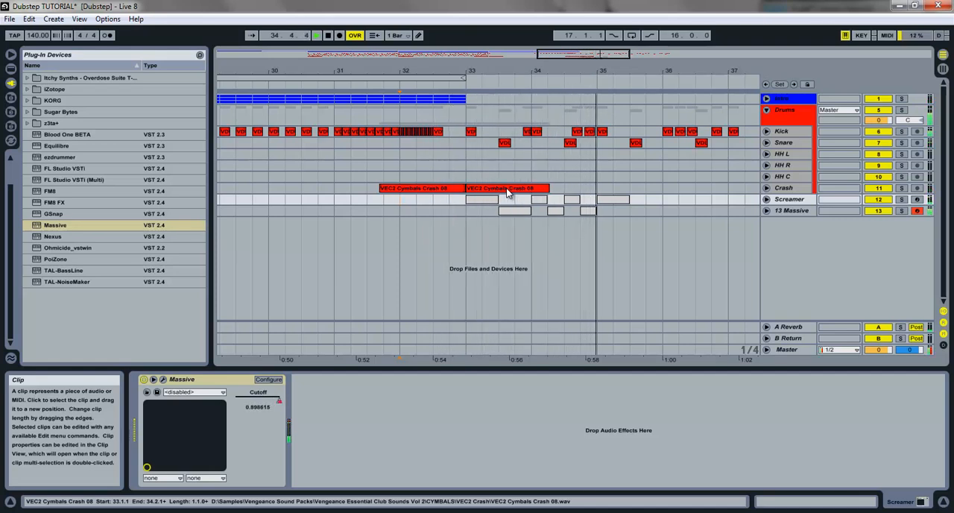
Step: Raise the note in the Screamer clip at 35.1 to just below C3 and play the clip
{"action": "left_click", "coordinate": [618, 200]}
{"action": "key", "text": "space"}
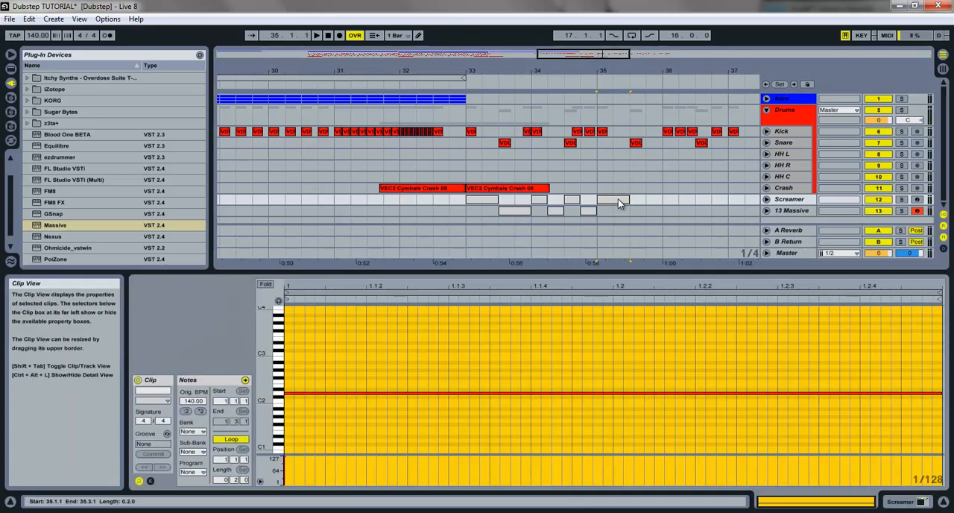
{"action": "left_click_drag", "start_coordinate": [733, 396], "coordinate": [730, 364]}
{"action": "key", "text": "space"}
{"action": "key", "text": "space"}
{"action": "key", "text": "space"}
{"action": "key", "text": "space"}
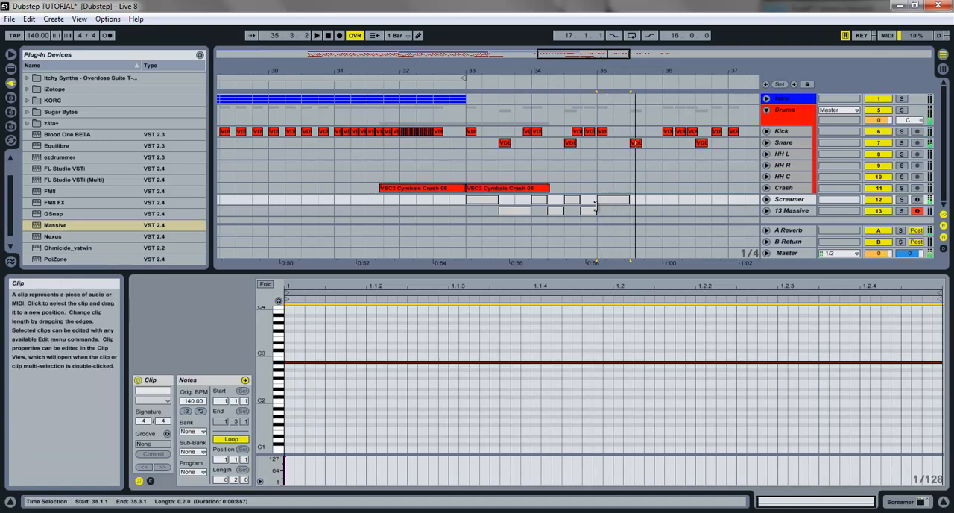
Step: Copy the two-beat Screamer clip to 35.3 on 13 Massive and the short alternating clips to bar 36 on both tracks, and play the pattern
{"action": "left_click", "coordinate": [620, 207]}
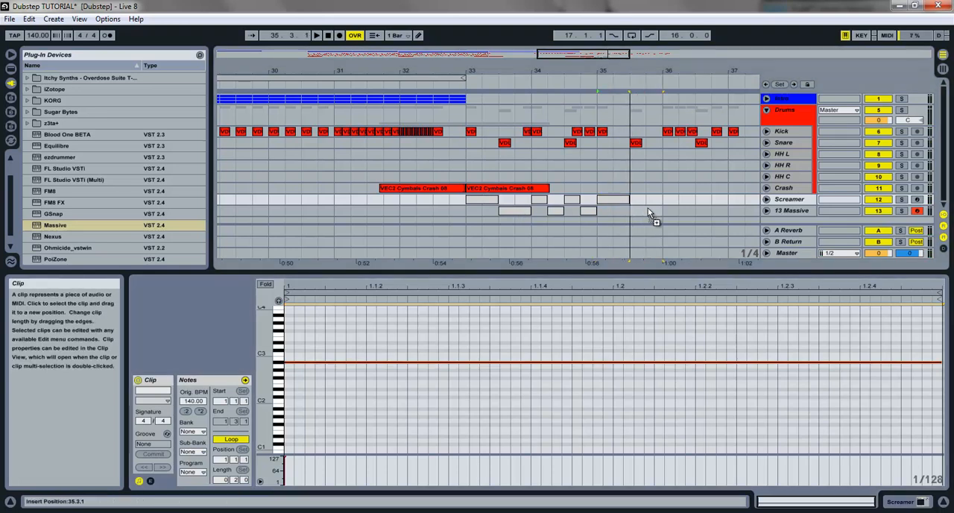
{"action": "left_click_drag", "start_coordinate": [648, 208], "coordinate": [648, 209]}
{"action": "left_click", "coordinate": [573, 201]}
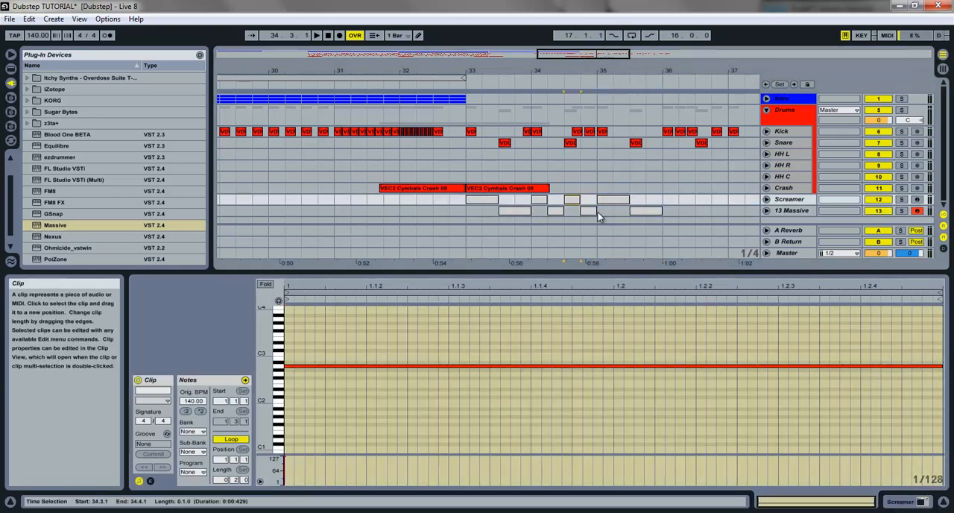
{"action": "left_click", "coordinate": [555, 211], "text": "shift"}
{"action": "left_click_drag", "start_coordinate": [555, 210], "coordinate": [703, 207]}
{"action": "left_click", "coordinate": [453, 207]}
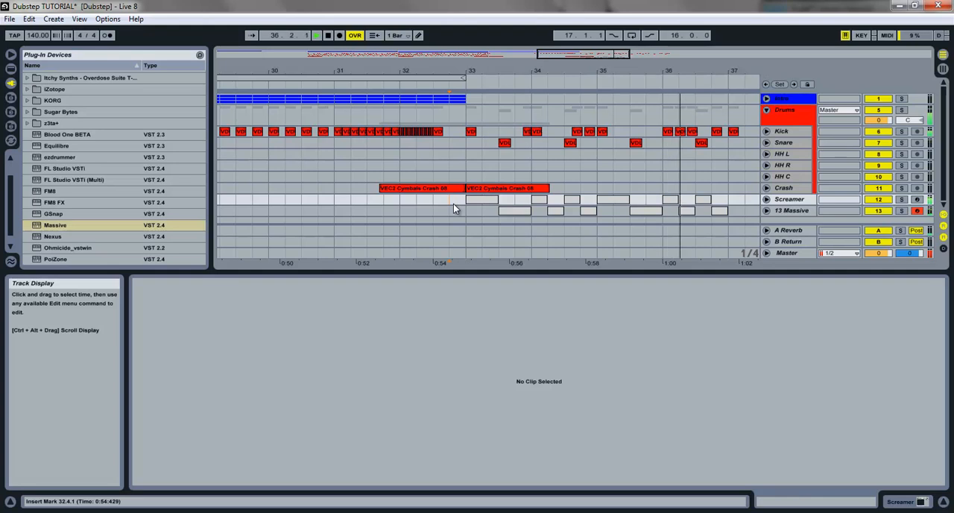
Step: Rename the 13 Massive track as Yupyupyup
{"action": "left_click", "coordinate": [792, 212]}
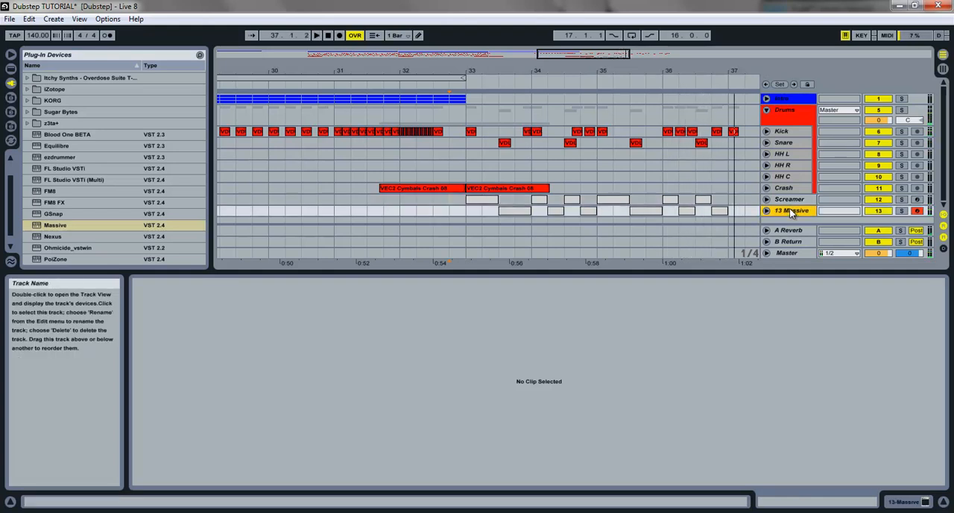
{"action": "type", "text": "Yupyupyup"}
{"action": "key", "text": "Return"}
Step: Collapse the Drums group and add a new Massive instrument track below Yupyupyup, closing its plug-in window
{"action": "left_click", "coordinate": [766, 109]}
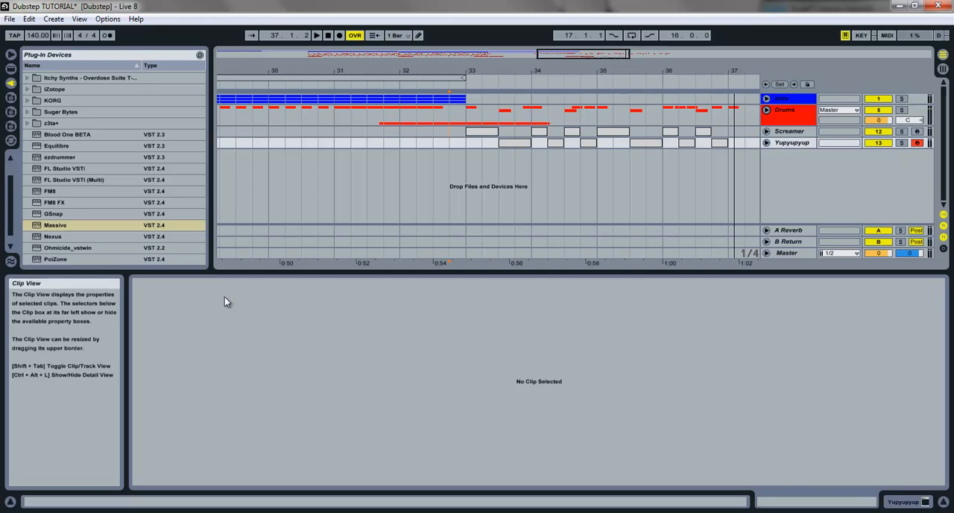
{"action": "left_click_drag", "start_coordinate": [57, 227], "coordinate": [535, 170]}
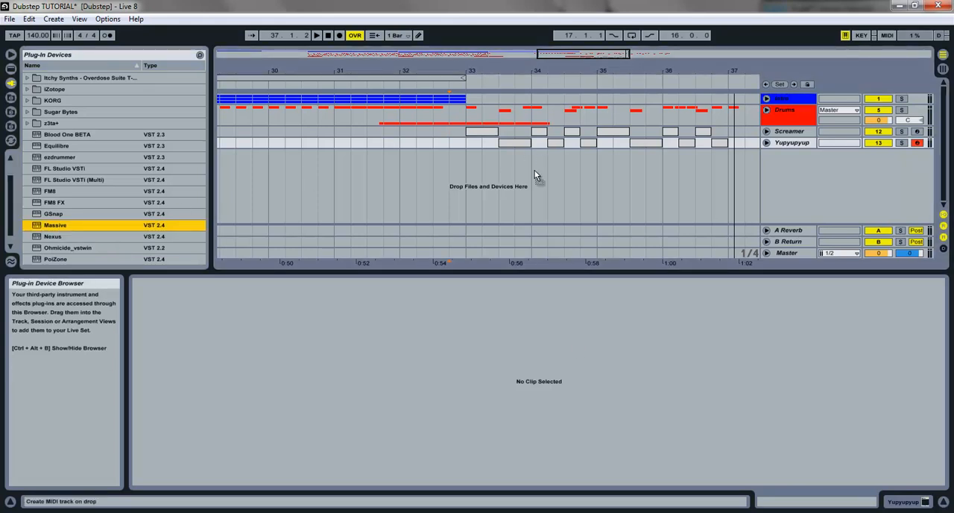
{"action": "left_click", "coordinate": [763, 41]}
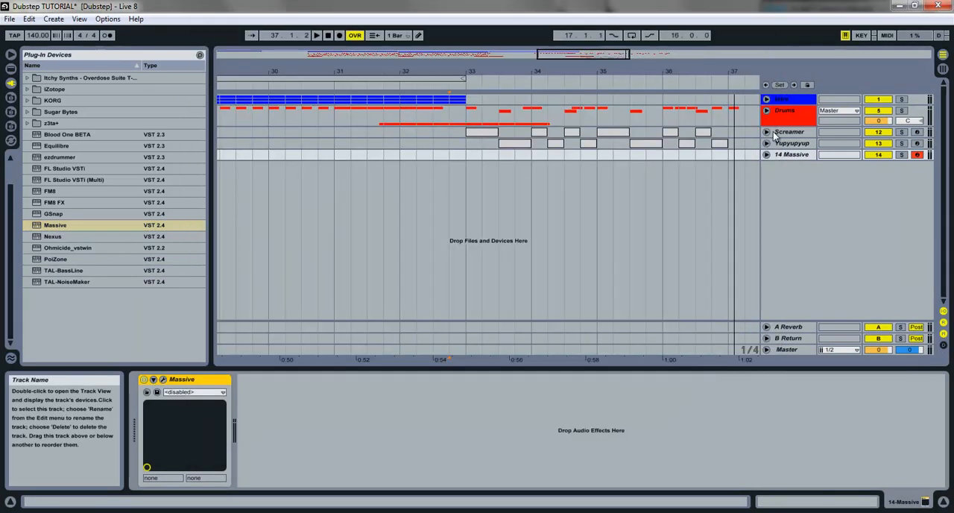
Step: Arm the Yupyupyup track, raise the Low Shelf in its Massive EQ slightly, and close the plug-in window
{"action": "left_click", "coordinate": [791, 143]}
{"action": "left_click", "coordinate": [164, 380]}
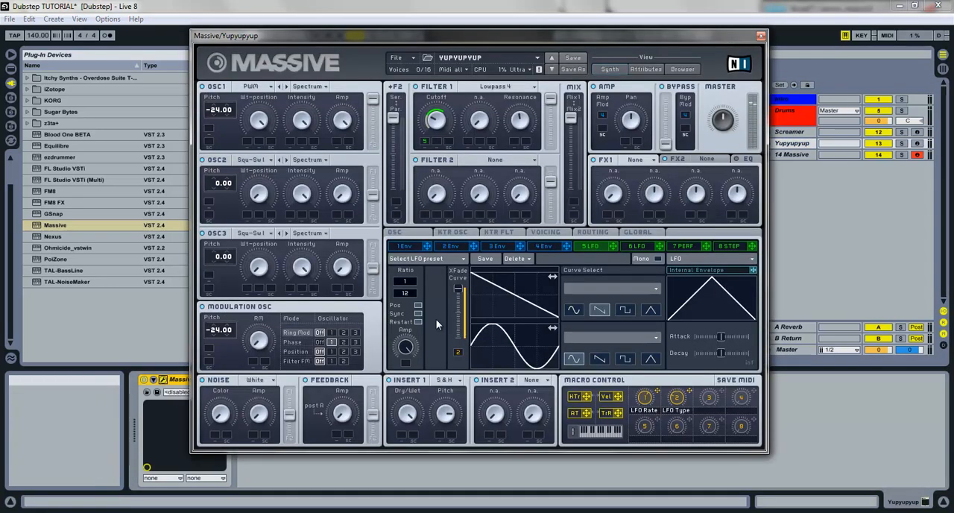
{"action": "left_click", "coordinate": [739, 161]}
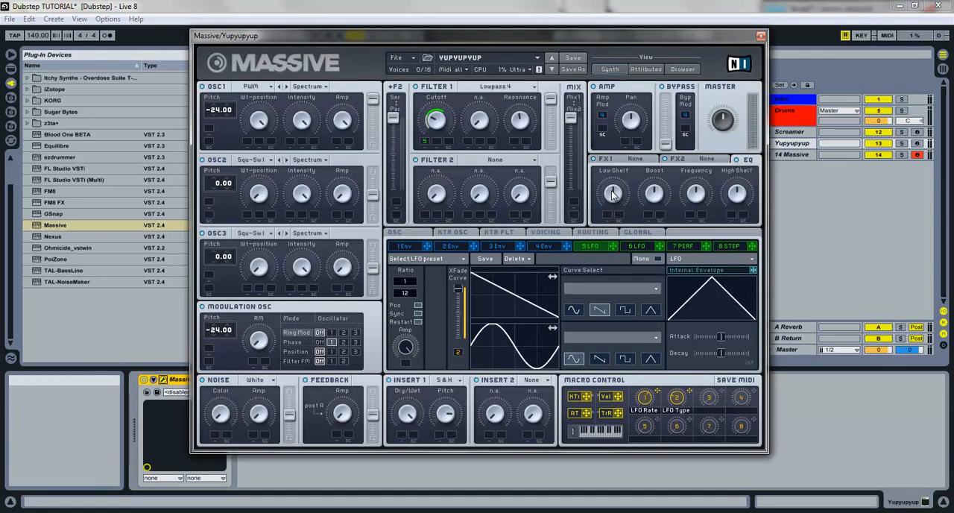
{"action": "left_click", "coordinate": [918, 144]}
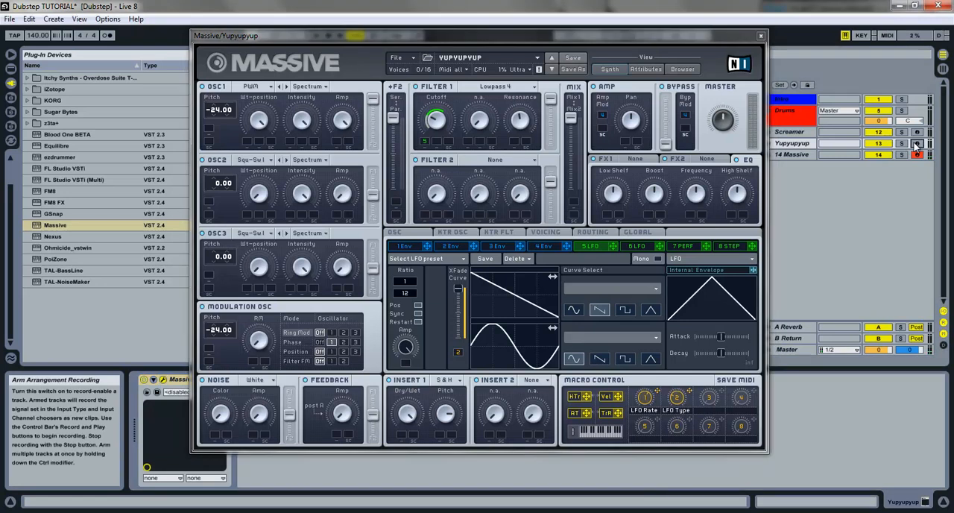
{"action": "left_click", "coordinate": [606, 190]}
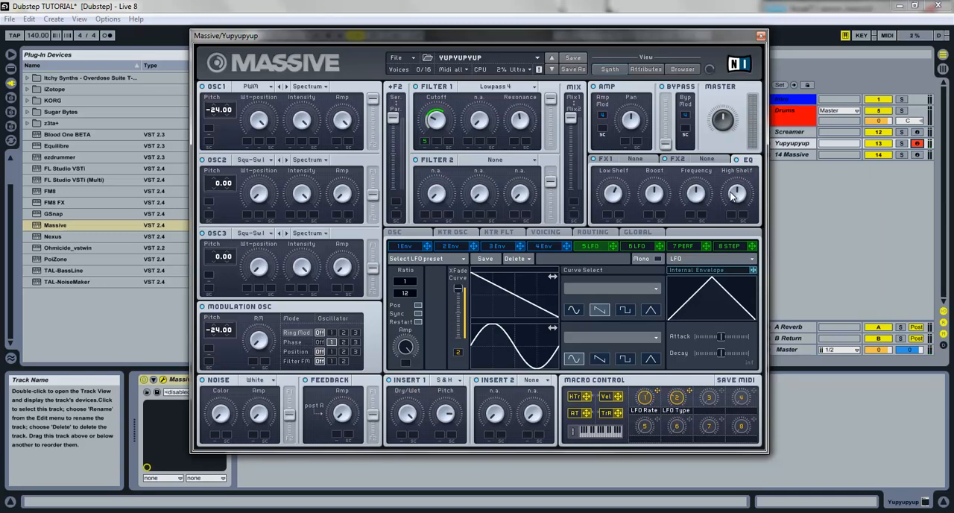
{"action": "left_click", "coordinate": [761, 36]}
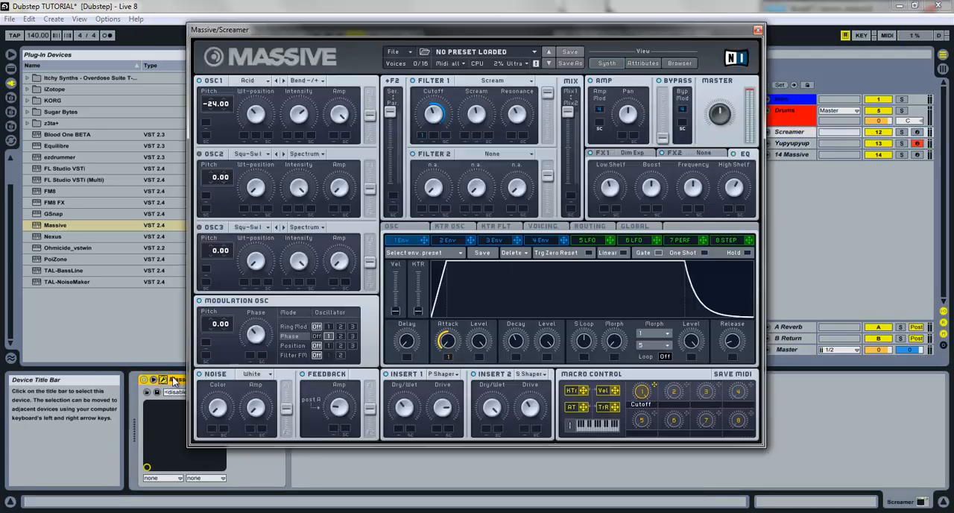
Step: Adjust the Low Shelf in the Screamer patch's EQ with the track armed, and close the plug-in window
{"action": "left_click", "coordinate": [163, 380]}
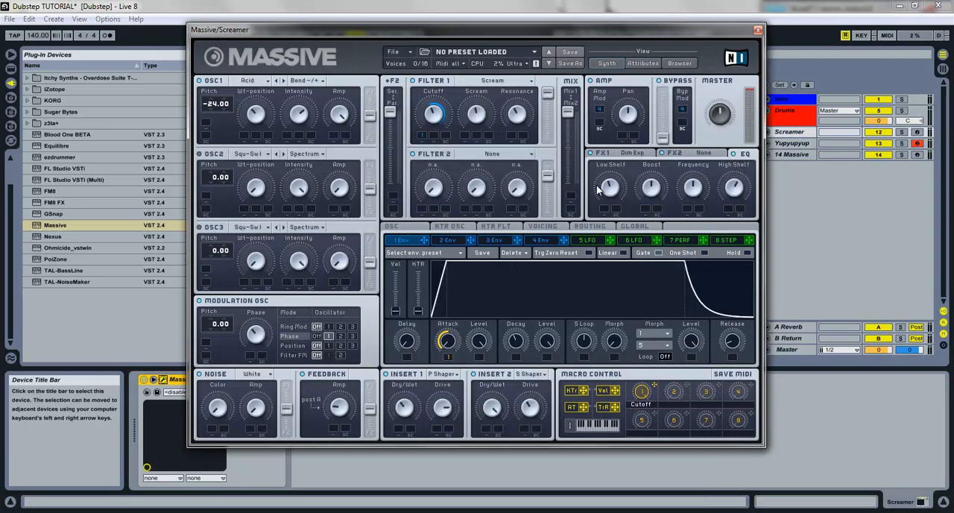
{"action": "left_click", "coordinate": [918, 132]}
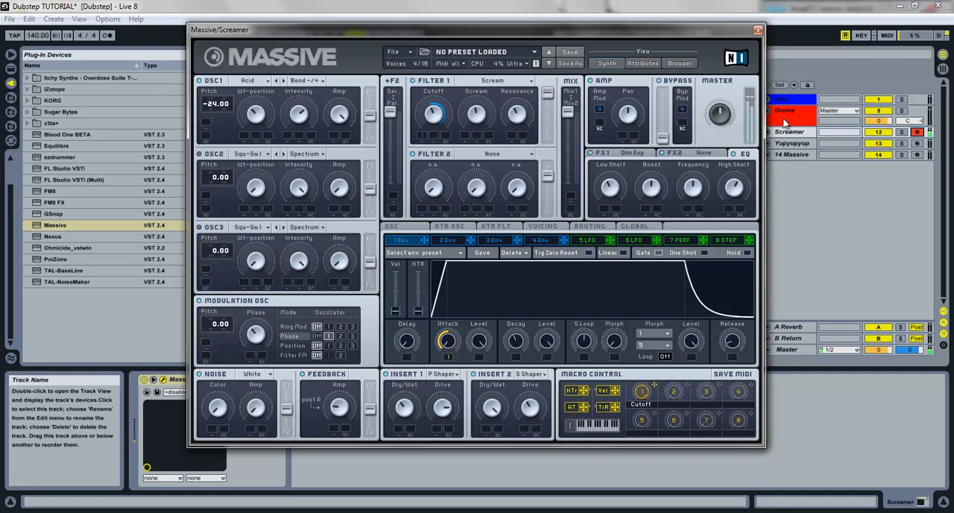
{"action": "left_click", "coordinate": [758, 31]}
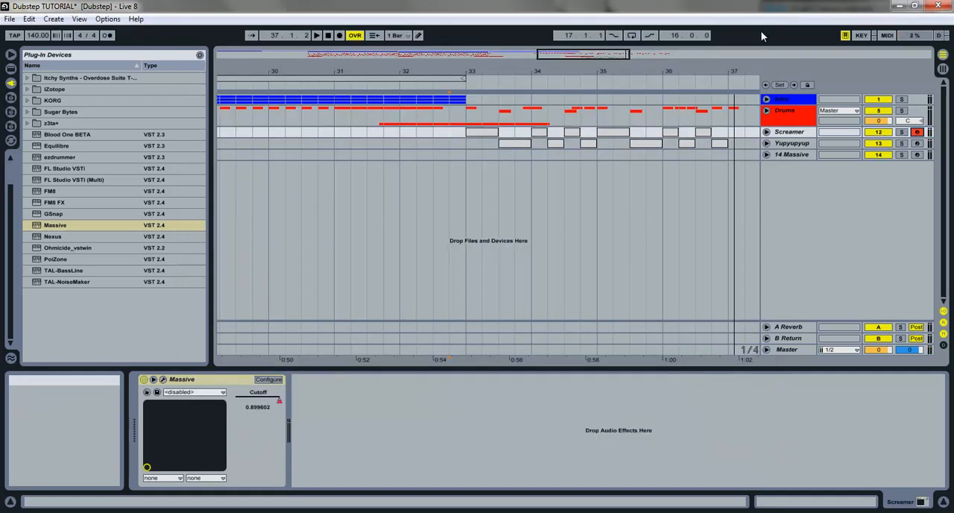
Step: Rename the 14 Massive track as Sub Bass
{"action": "left_click", "coordinate": [795, 154]}
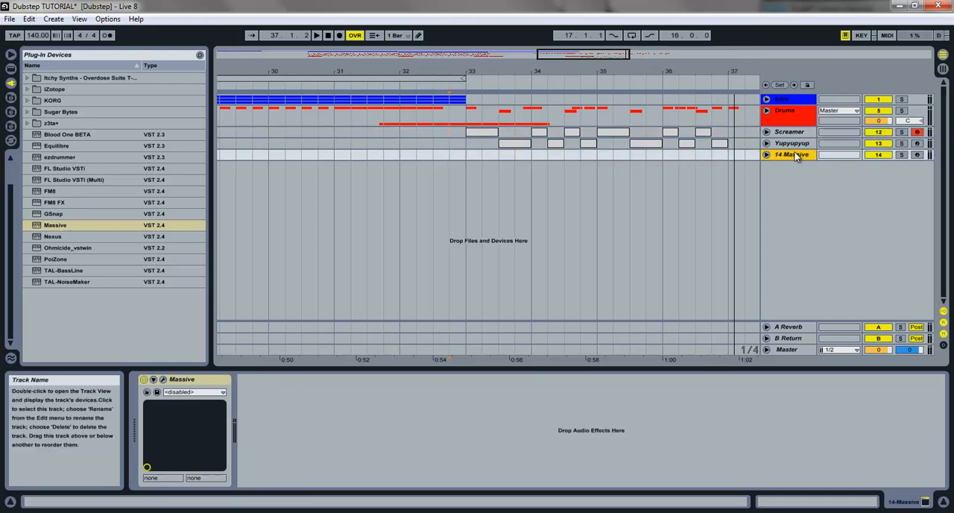
{"action": "key", "text": "ctrl+r"}
{"action": "type", "text": "S"}
{"action": "type", "text": "Bass"}
{"action": "key", "text": "Return"}
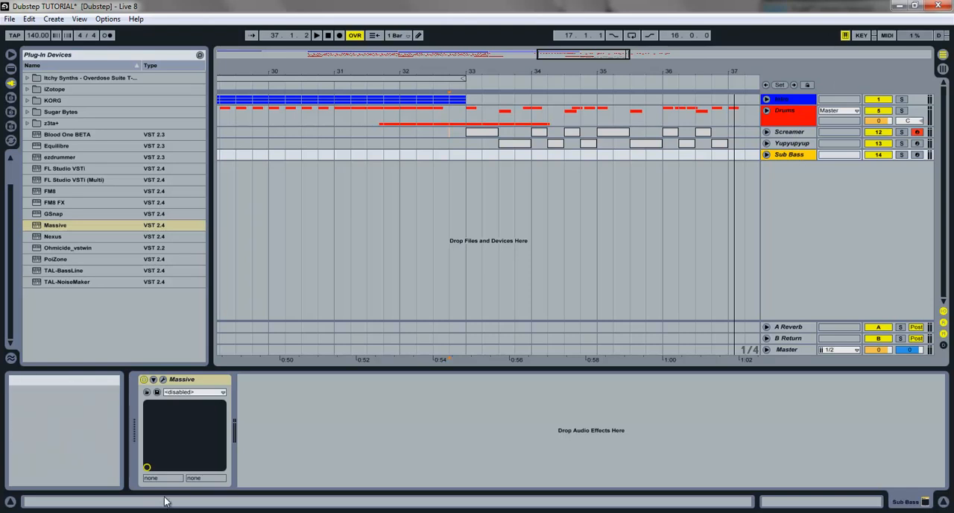
{"action": "key", "text": "F9"}
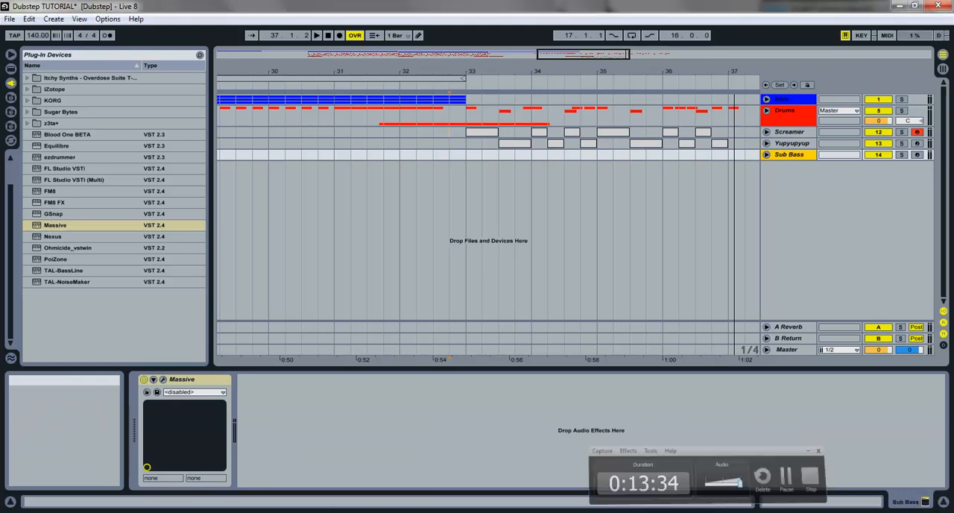
Step: Unfold the Sub Bass track, copy the Screamer clips from bars 33 to 36 onto it at the same positions, and play them
{"action": "left_click", "coordinate": [766, 155]}
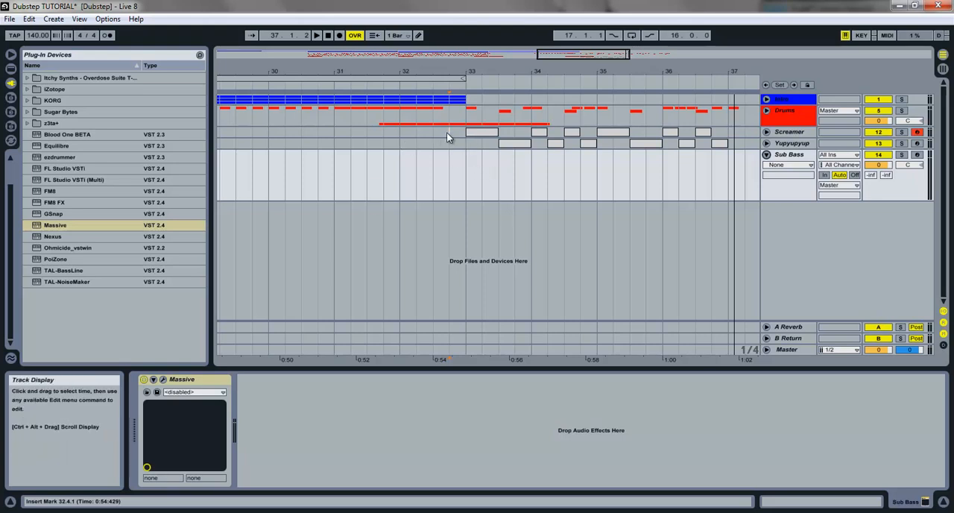
{"action": "left_click_drag", "start_coordinate": [450, 133], "coordinate": [712, 132]}
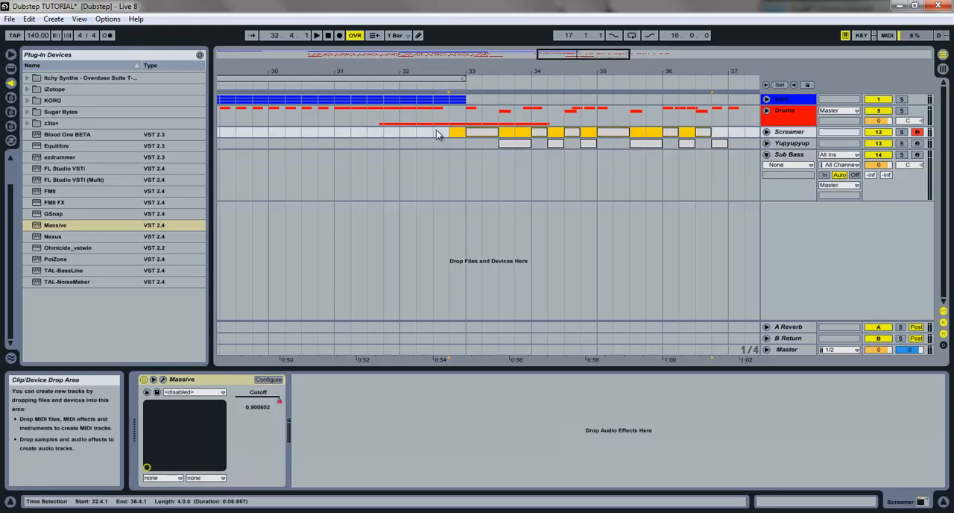
{"action": "left_click", "coordinate": [480, 131]}
{"action": "left_click_drag", "start_coordinate": [473, 136], "coordinate": [479, 158]}
{"action": "left_click", "coordinate": [462, 188]}
{"action": "key", "text": "space"}
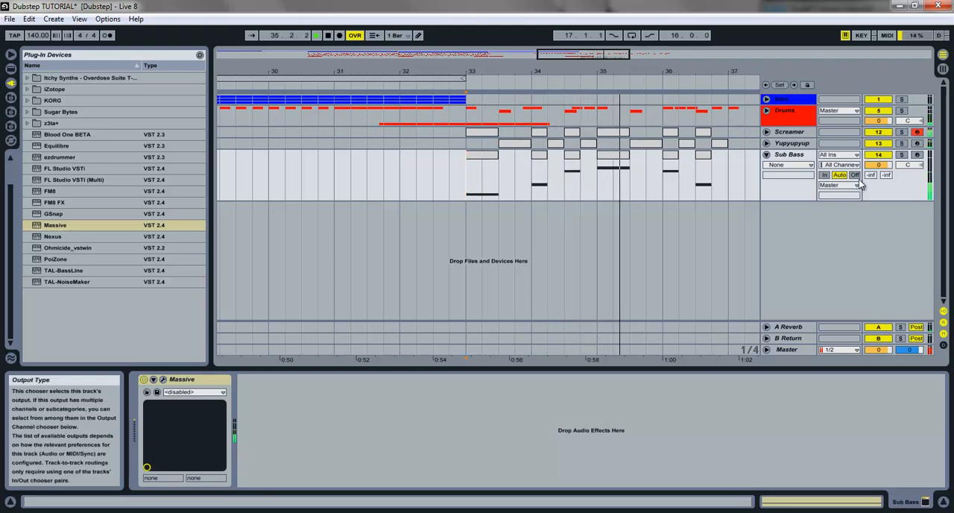
{"action": "key", "text": "space"}
Step: Raise the sustain of envelope 4 in the Sub Bass Massive patch almost to full level and arm the track
{"action": "left_click", "coordinate": [162, 383]}
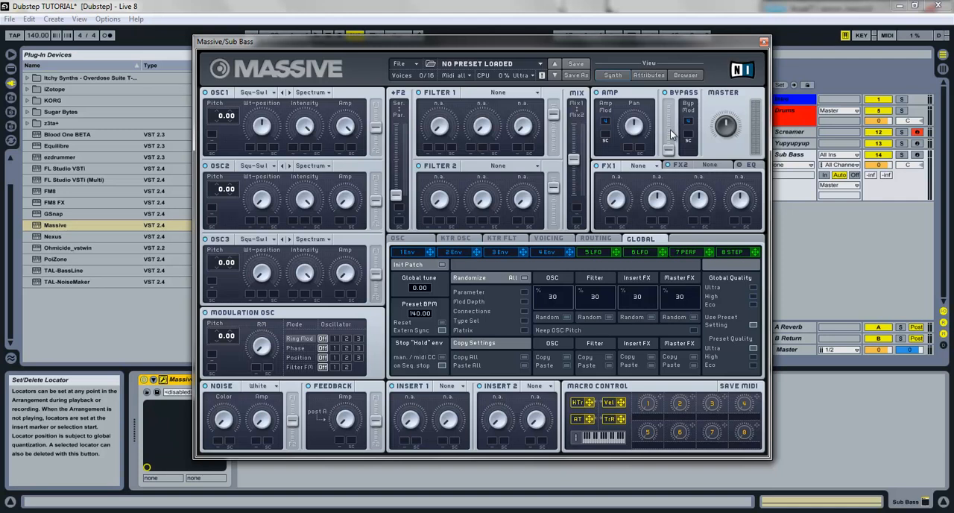
{"action": "left_click", "coordinate": [498, 251]}
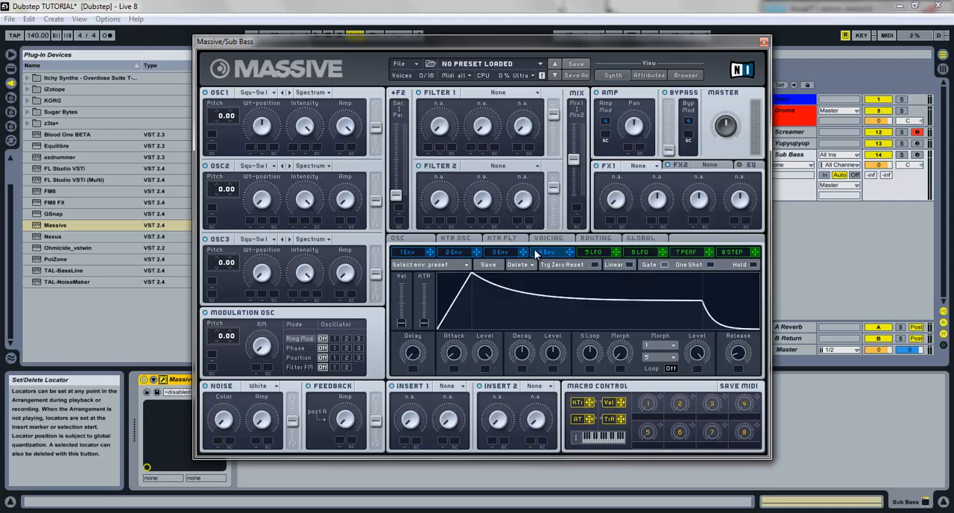
{"action": "left_click_drag", "start_coordinate": [543, 292], "coordinate": [540, 272]}
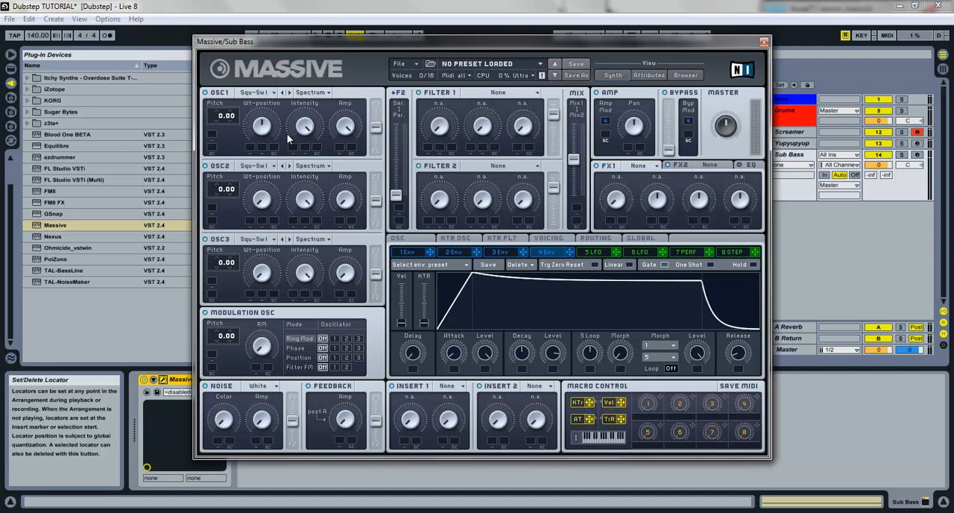
{"action": "left_click", "coordinate": [917, 154]}
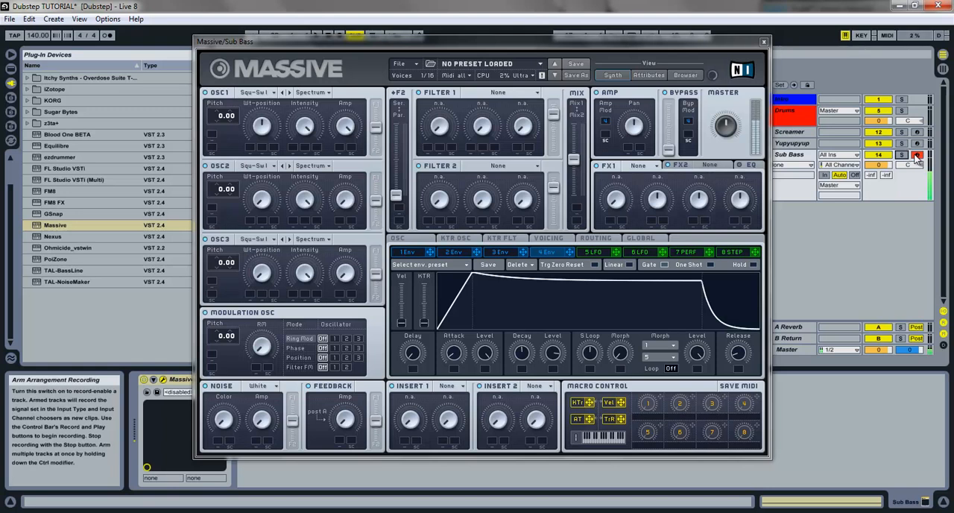
Step: Set OSC1 of the Sub Bass patch to the Sin-Square wavetable with a lower Wt-position and a pitch of -24.00
{"action": "left_click", "coordinate": [265, 93]}
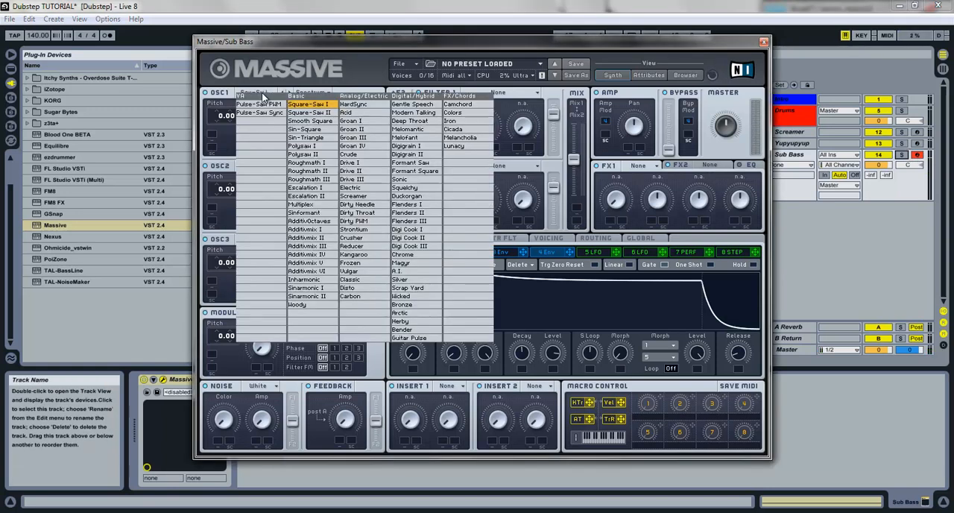
{"action": "left_click", "coordinate": [298, 130]}
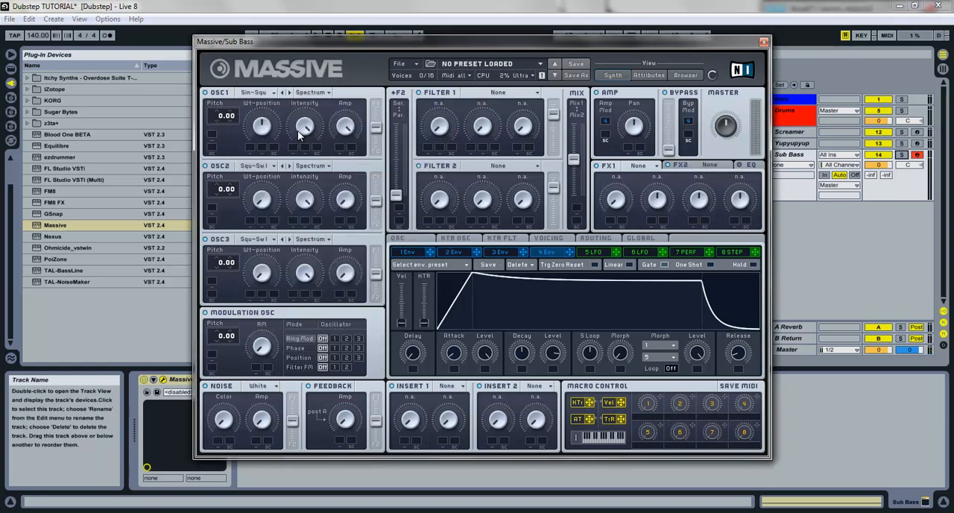
{"action": "left_click_drag", "start_coordinate": [266, 125], "coordinate": [263, 138]}
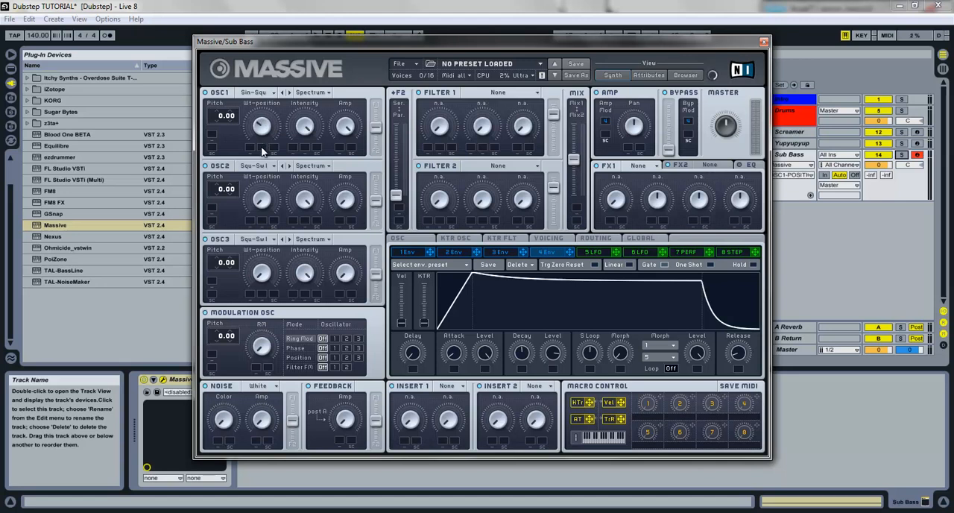
{"action": "key", "text": "a"}
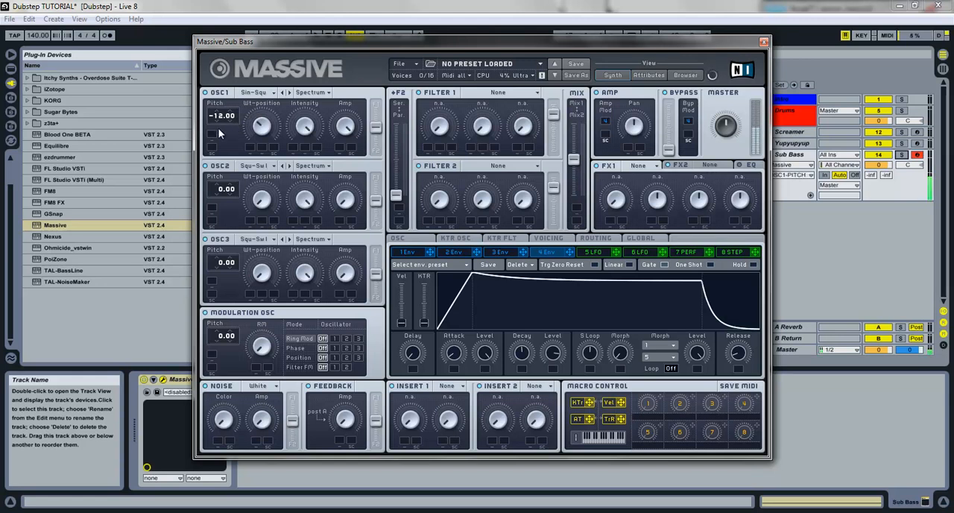
{"action": "left_click_drag", "start_coordinate": [218, 128], "coordinate": [219, 138]}
Step: Load the Dimension Expander in FX1 of the Sub Bass patch and turn its Size down to minimum
{"action": "left_click", "coordinate": [634, 167]}
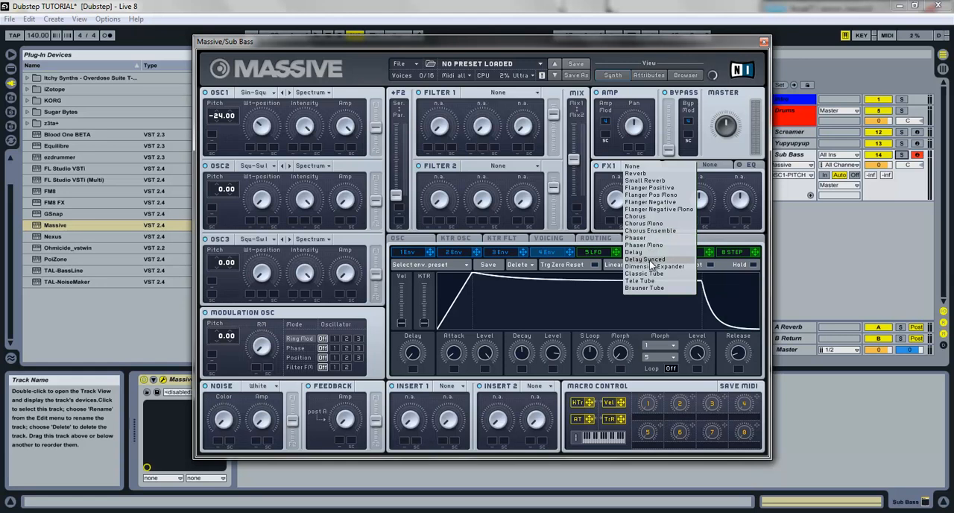
{"action": "left_click", "coordinate": [651, 267]}
{"action": "double_click", "coordinate": [623, 199]}
{"action": "left_click_drag", "start_coordinate": [653, 200], "coordinate": [648, 252]}
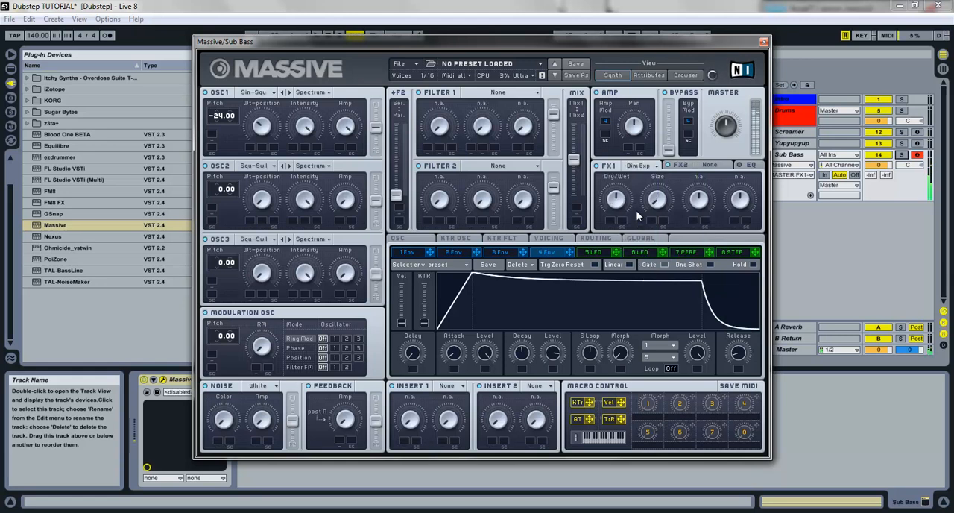
Step: Set the voicing of the Sub Bass patch to Monophon with the Legato Triller trigger
{"action": "left_click", "coordinate": [549, 239]}
{"action": "left_click", "coordinate": [444, 318]}
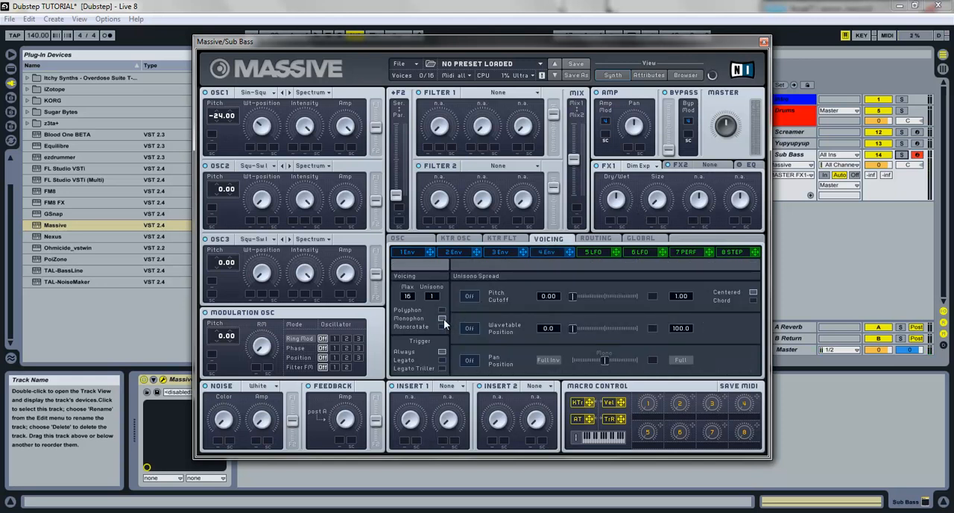
{"action": "left_click", "coordinate": [442, 368]}
Step: Load Lowpass 4 in Filter 1 of the Sub Bass patch, adjust its cutoff, lower the resonance and raise the filter output to full
{"action": "left_click", "coordinate": [506, 94]}
{"action": "left_click", "coordinate": [493, 101]}
{"action": "left_click_drag", "start_coordinate": [442, 124], "coordinate": [444, 119]}
{"action": "left_click_drag", "start_coordinate": [524, 125], "coordinate": [526, 155]}
{"action": "left_click_drag", "start_coordinate": [553, 114], "coordinate": [550, 99]}
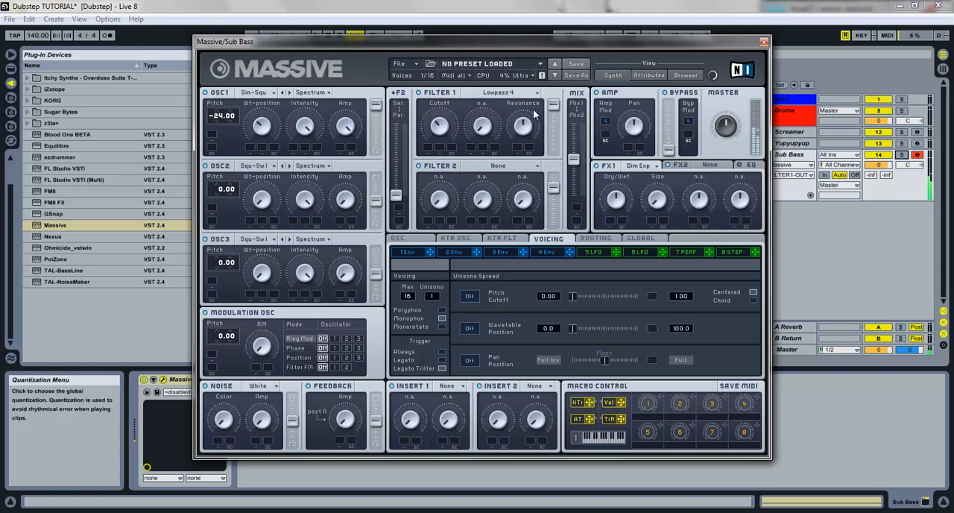
{"action": "left_click_drag", "start_coordinate": [523, 128], "coordinate": [522, 155]}
{"action": "left_click_drag", "start_coordinate": [446, 136], "coordinate": [425, 108]}
Step: Enable the EQ of the Sub Bass patch, boost its Low Shelf slightly, cut the High Shelf, and close the plug-in window
{"action": "left_click", "coordinate": [750, 170]}
{"action": "left_click", "coordinate": [618, 198]}
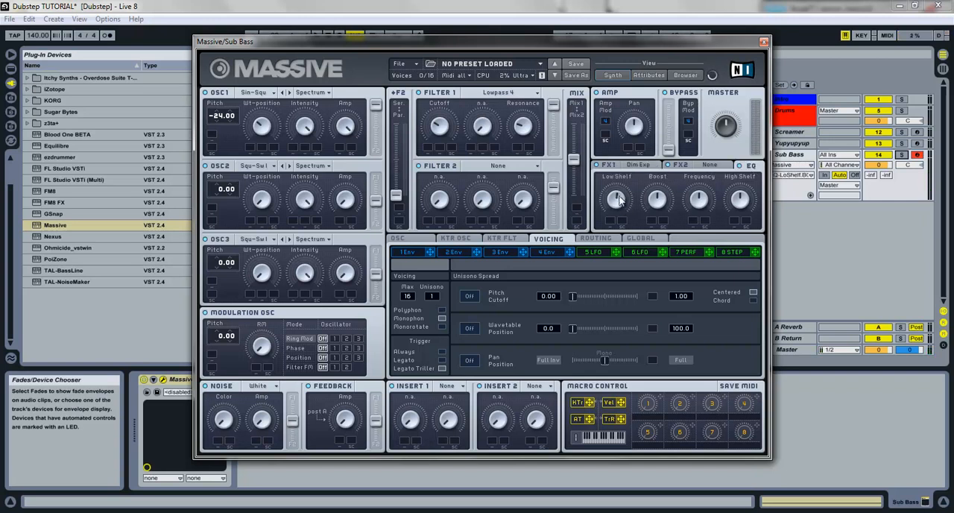
{"action": "left_click", "coordinate": [747, 203]}
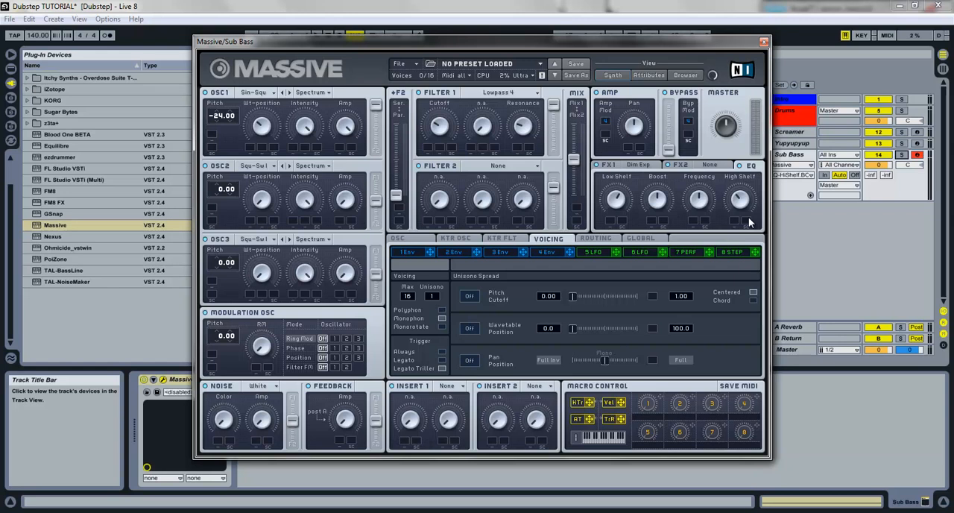
{"action": "left_click", "coordinate": [764, 42]}
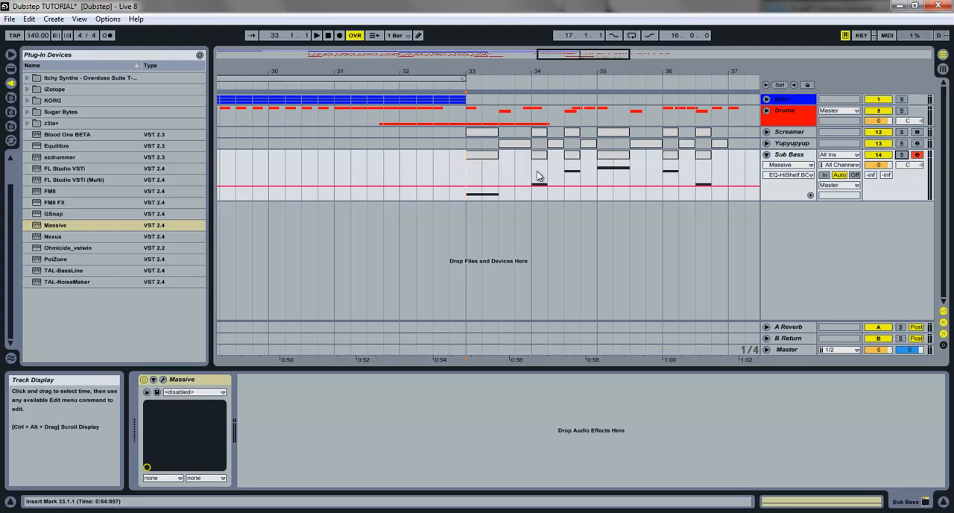
Step: Play the bass pattern with the drums from bar 33, stop playback and disarm the Sub Bass track
{"action": "key", "text": "space"}
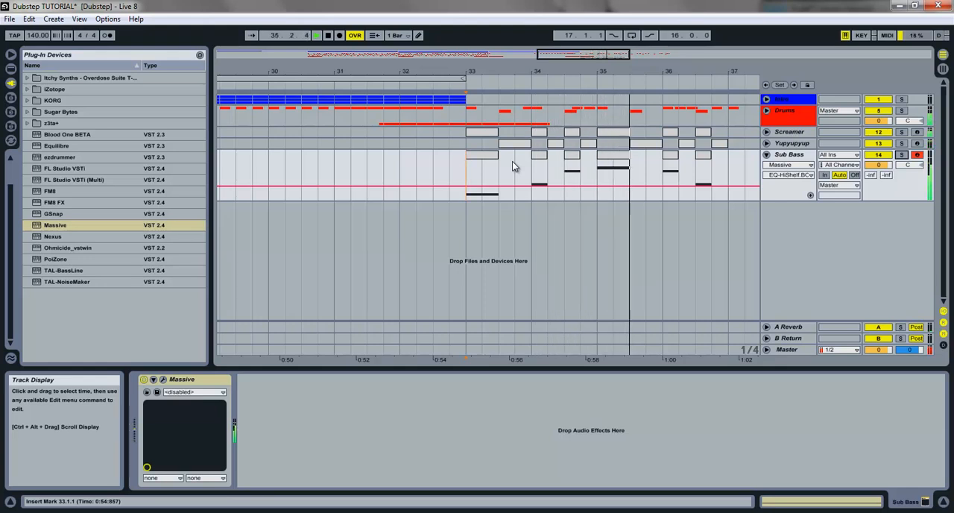
{"action": "key", "text": "space"}
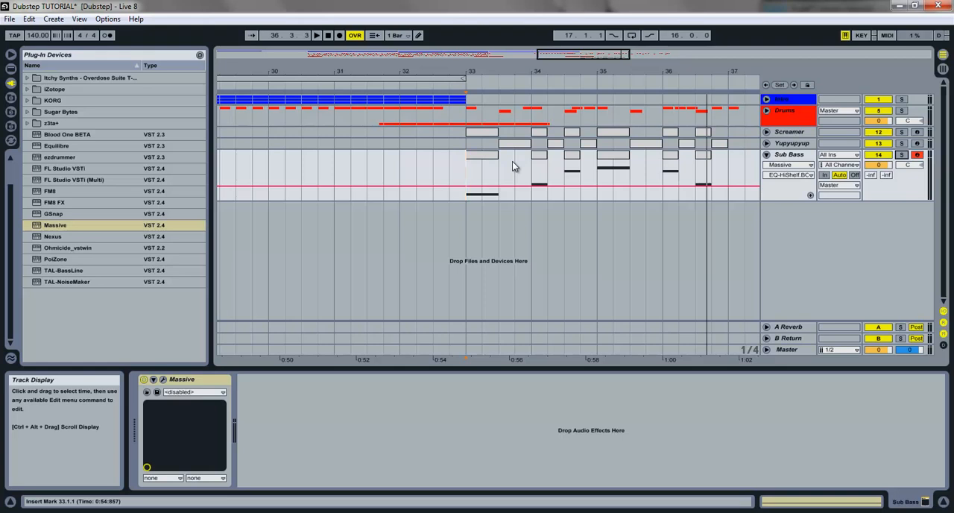
{"action": "left_click", "coordinate": [917, 156]}
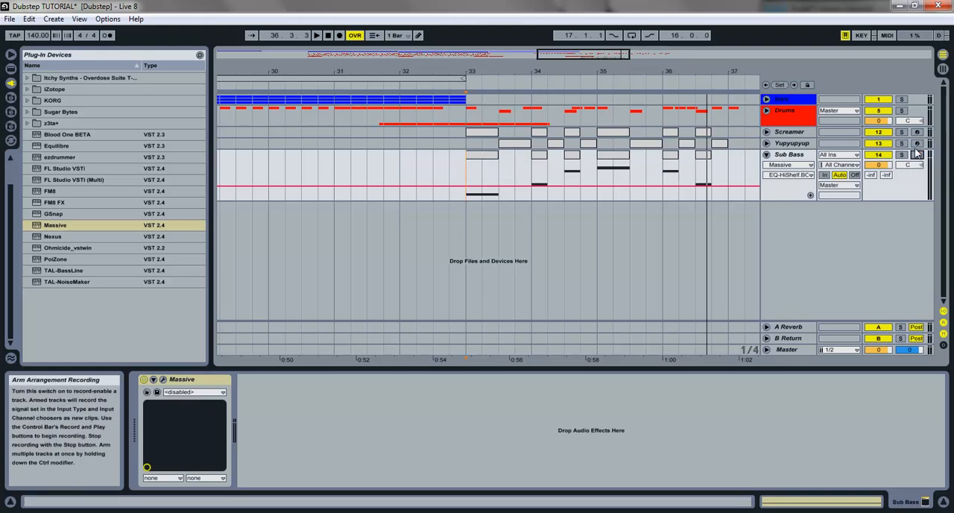
Step: Solo the Screamer and Sub Bass tracks individually and together to compare how they sound, then clear the solos
{"action": "left_click", "coordinate": [903, 133]}
{"action": "key", "text": "space"}
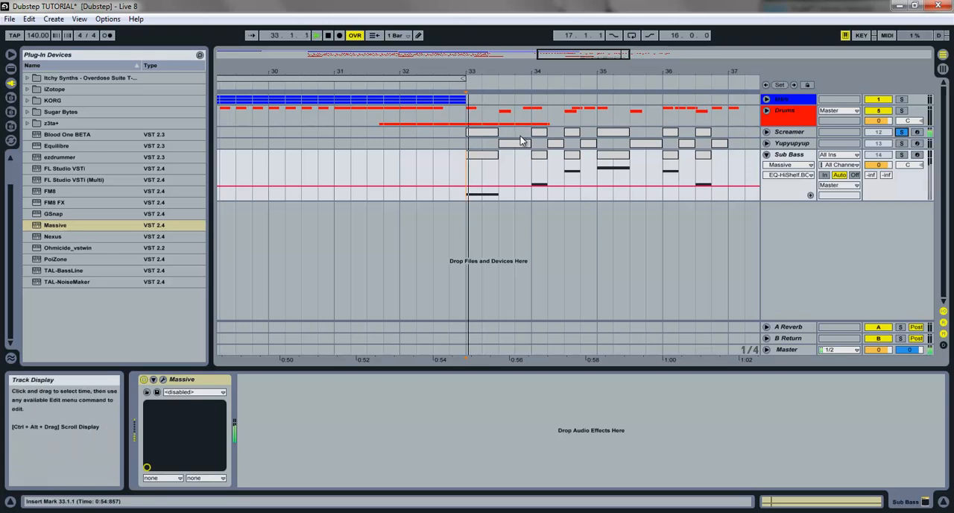
{"action": "left_click", "coordinate": [902, 155]}
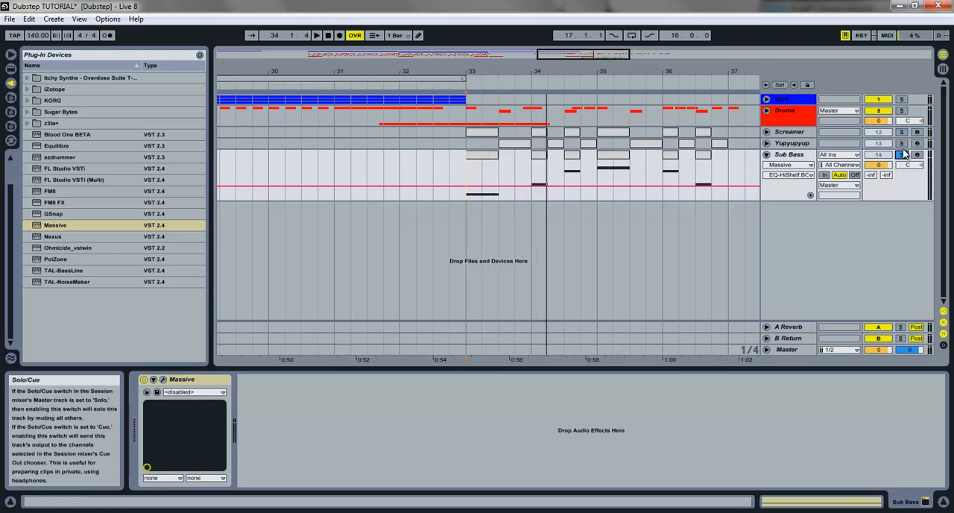
{"action": "left_click", "coordinate": [902, 133]}
{"action": "key", "text": "space"}
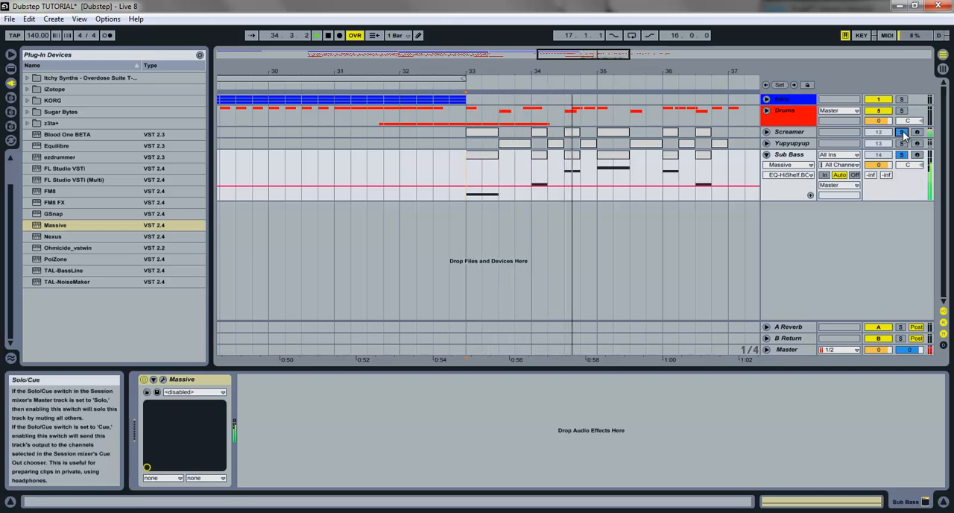
{"action": "left_click", "coordinate": [902, 132]}
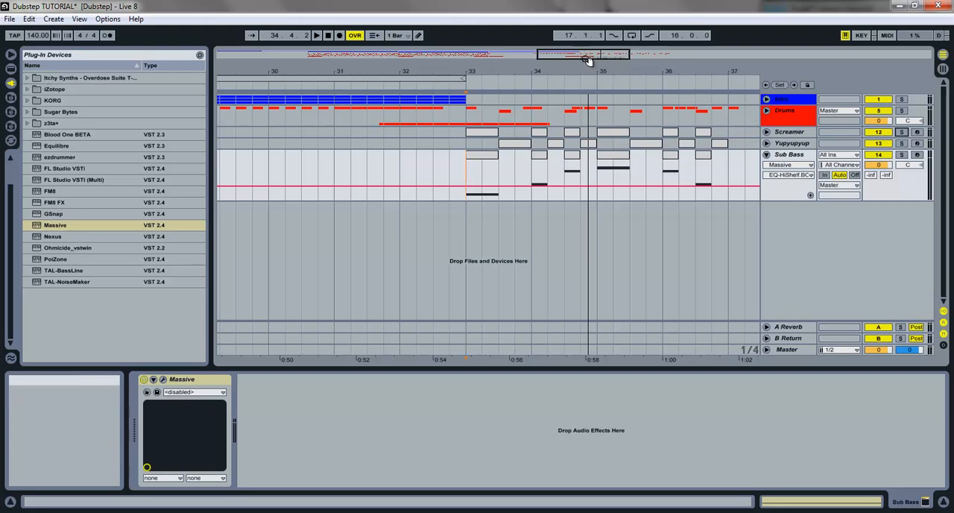
Step: Lower the mixer volumes to -12.8 dB for Screamer, -8.7 dB for Yupyupyup and -10.3 dB for Sub Bass
{"action": "left_click_drag", "start_coordinate": [578, 61], "coordinate": [545, 167]}
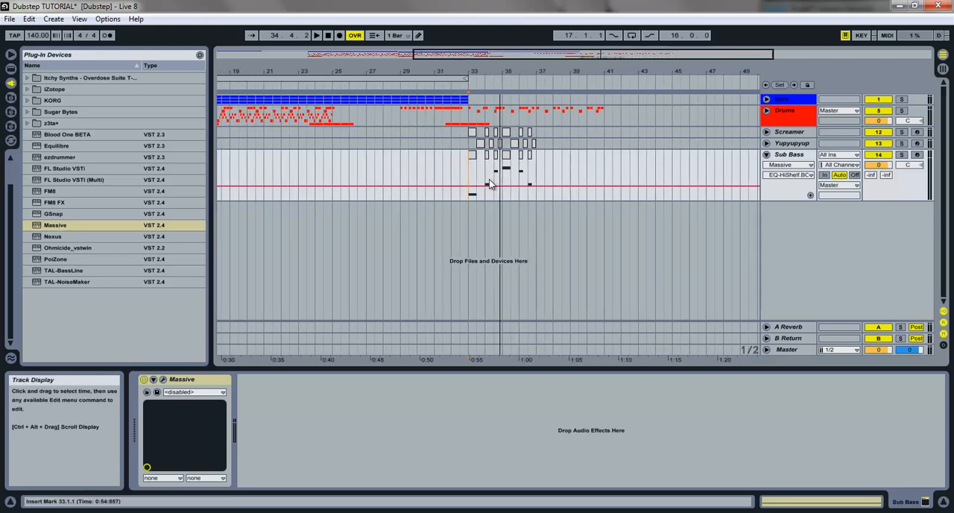
{"action": "key", "text": "space"}
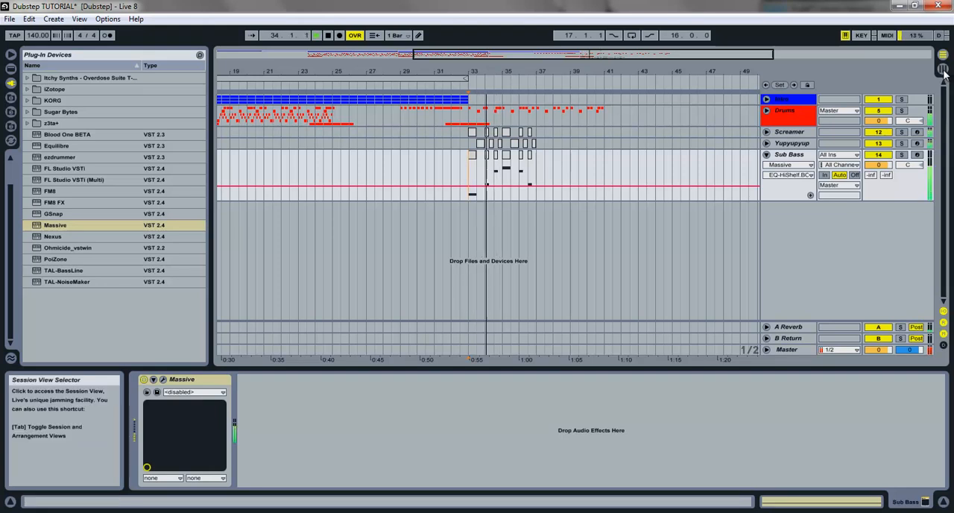
{"action": "left_click", "coordinate": [944, 69]}
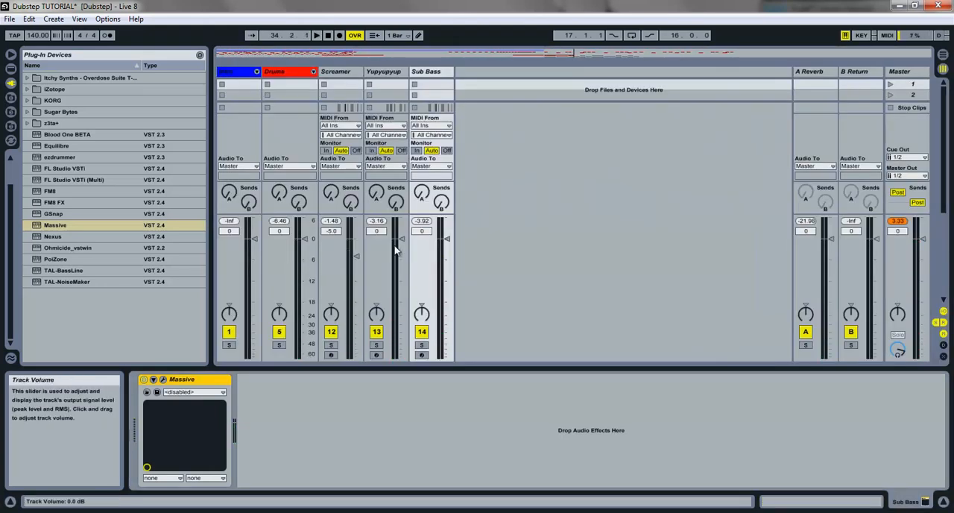
{"action": "left_click_drag", "start_coordinate": [355, 258], "coordinate": [356, 288]}
{"action": "left_click_drag", "start_coordinate": [401, 239], "coordinate": [401, 285]}
{"action": "left_click_drag", "start_coordinate": [446, 240], "coordinate": [447, 277]}
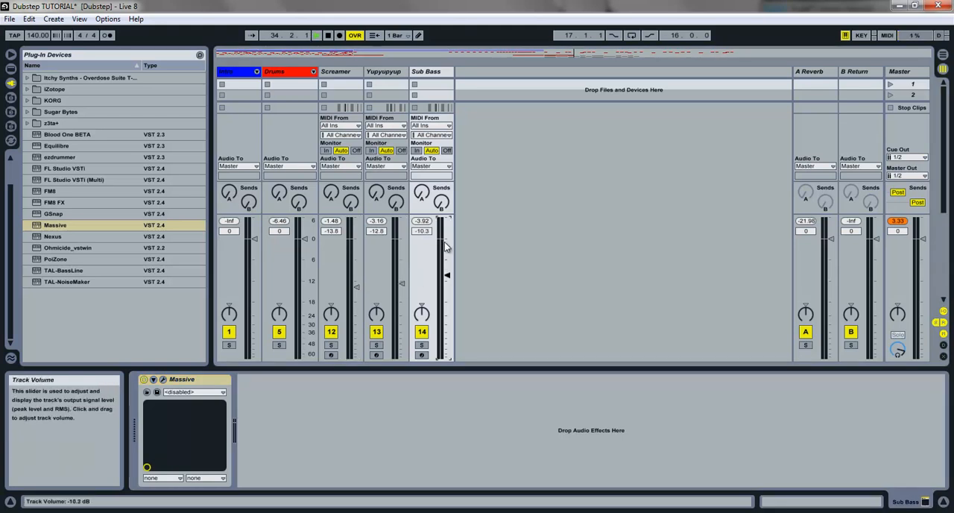
{"action": "key", "text": "space"}
{"action": "left_click_drag", "start_coordinate": [356, 287], "coordinate": [398, 273]}
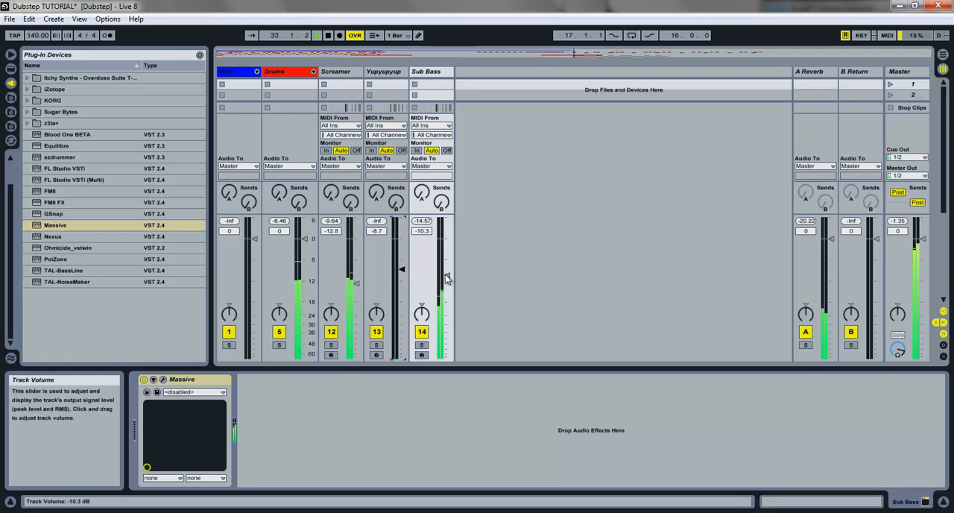
Step: Copy the Screamer, Yupyupyup and Sub Bass clips starting at bar 33 to bar 37 in the arrangement and save the set
{"action": "left_click", "coordinate": [943, 54]}
{"action": "left_click_drag", "start_coordinate": [553, 188], "coordinate": [471, 143]}
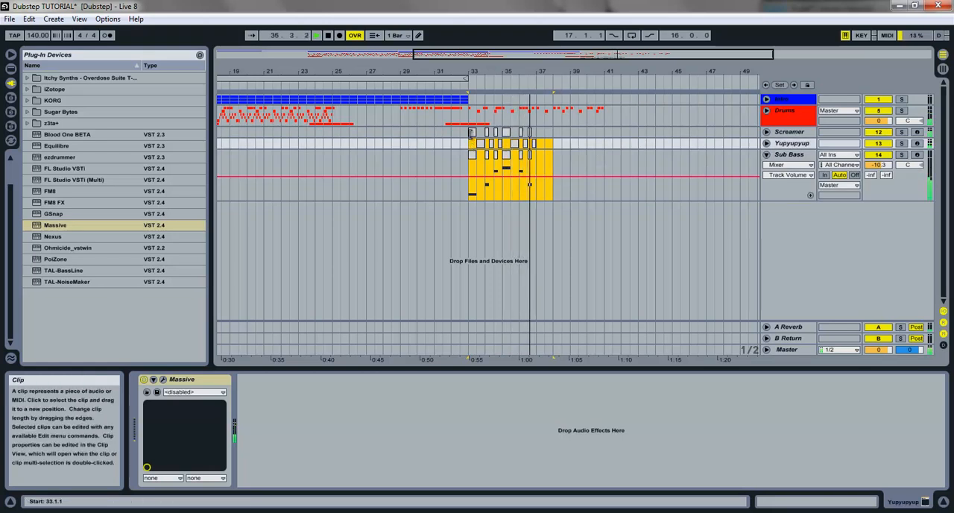
{"action": "key", "text": "space"}
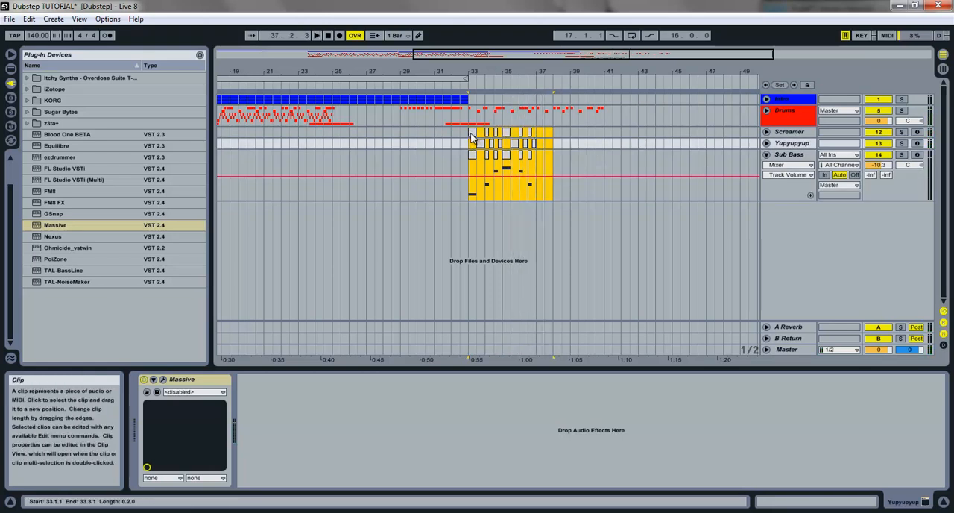
{"action": "left_click", "coordinate": [471, 134]}
{"action": "left_click_drag", "start_coordinate": [472, 136], "coordinate": [538, 137]}
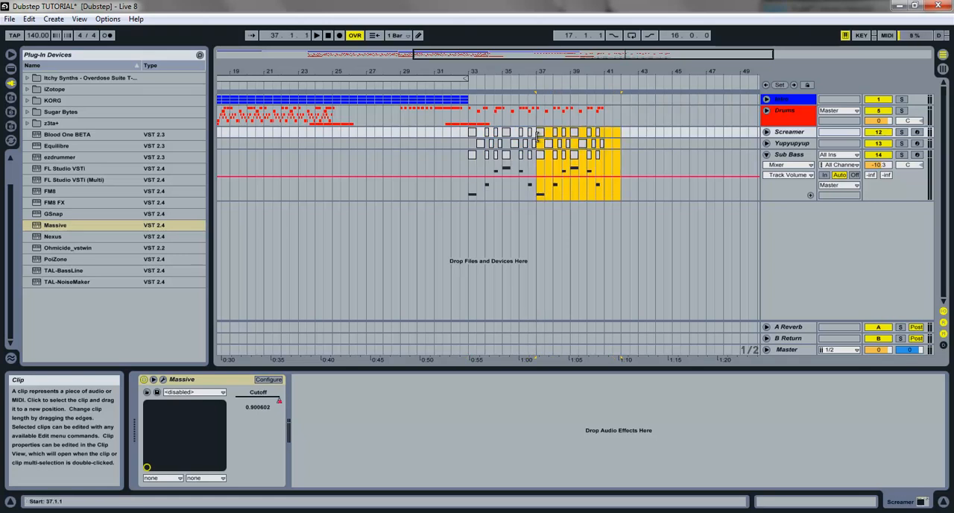
{"action": "key", "text": "ctrl+s"}
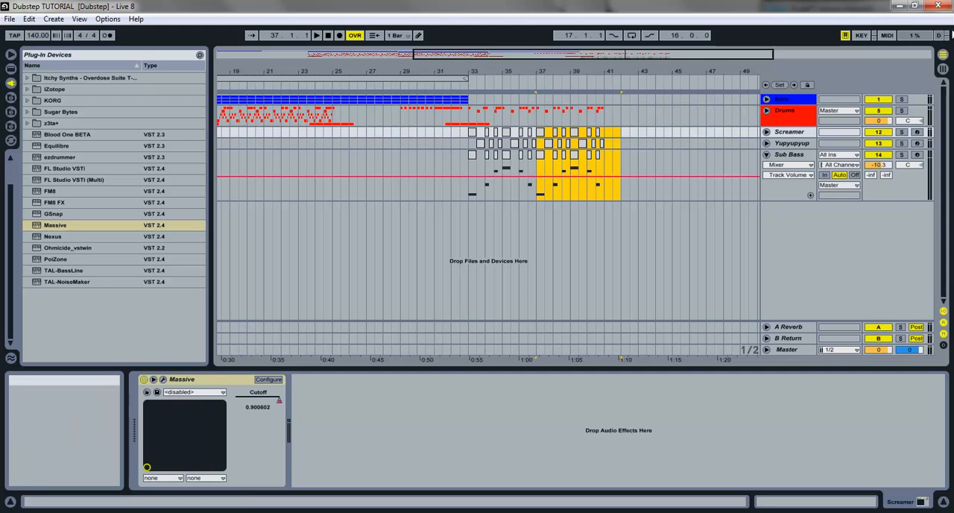
Step: During playback from bar 37, raise the Sub Bass volume to -8.8 dB and the Screamer volume to -12.5 dB in the mixer
{"action": "left_click", "coordinate": [943, 68]}
{"action": "key", "text": "space"}
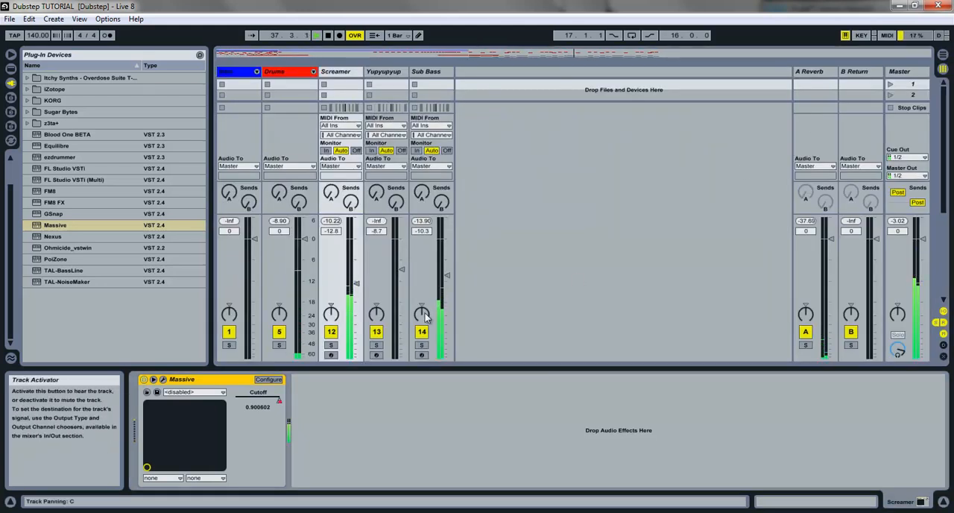
{"action": "left_click_drag", "start_coordinate": [446, 279], "coordinate": [445, 272]}
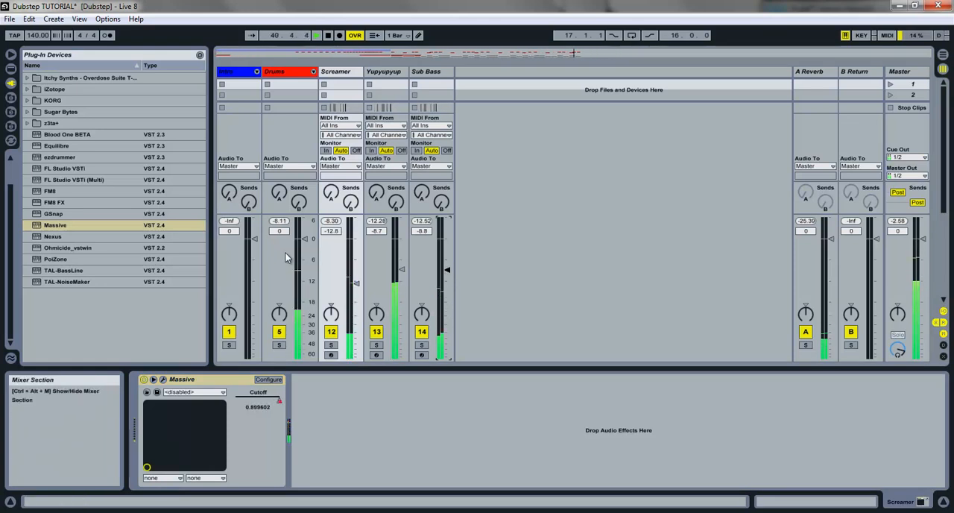
{"action": "left_click_drag", "start_coordinate": [357, 284], "coordinate": [358, 281]}
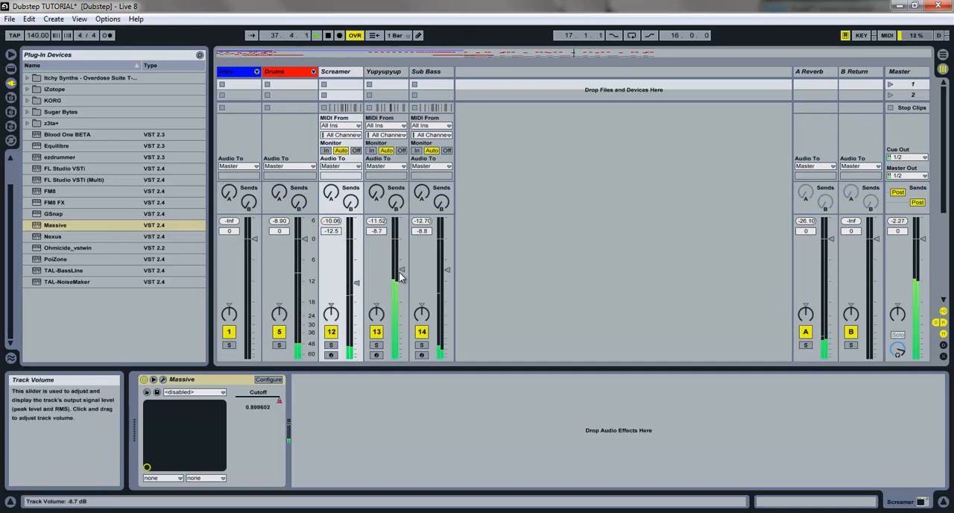
Step: Set the Yupyupyup track volume to -8.5 dB
{"action": "left_click", "coordinate": [381, 233]}
{"action": "type", "text": "-8.5"}
{"action": "key", "text": "Return"}
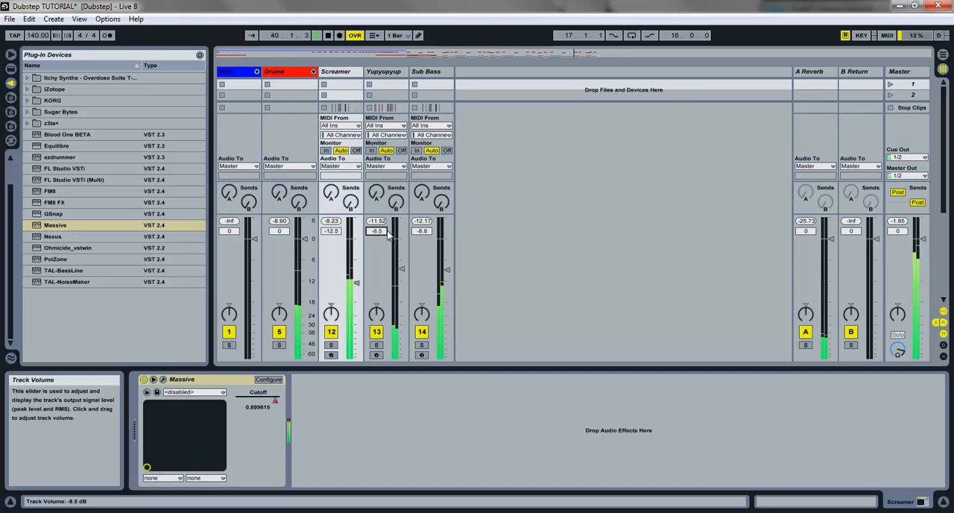
Step: Try the Sub Bass track volume at -8 dB, settle it at -7.5 dB and stop playback
{"action": "left_click", "coordinate": [418, 233]}
{"action": "type", "text": "-8"}
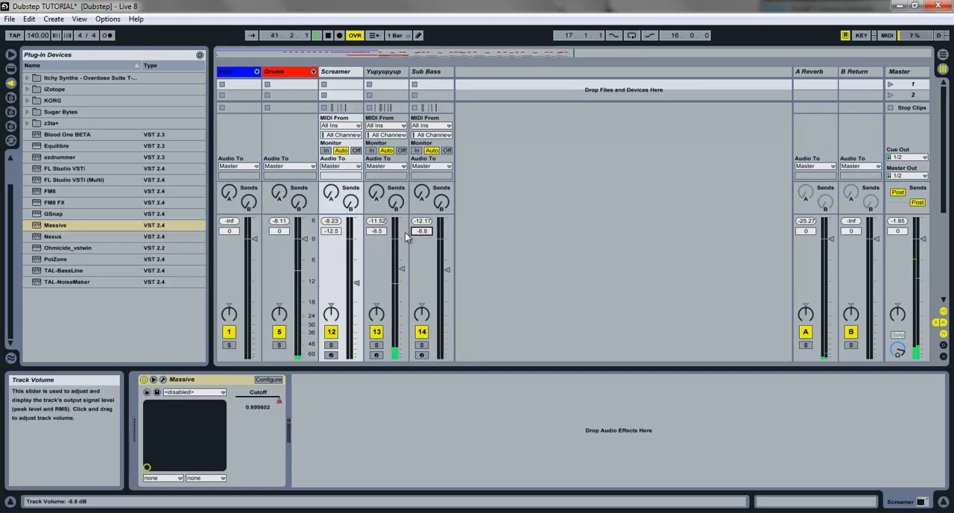
{"action": "key", "text": "Return"}
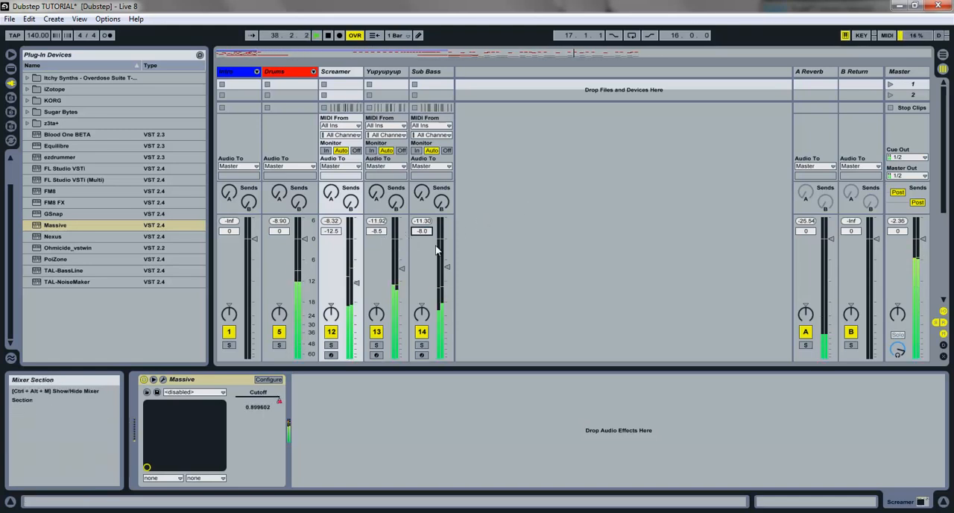
{"action": "left_click", "coordinate": [420, 233]}
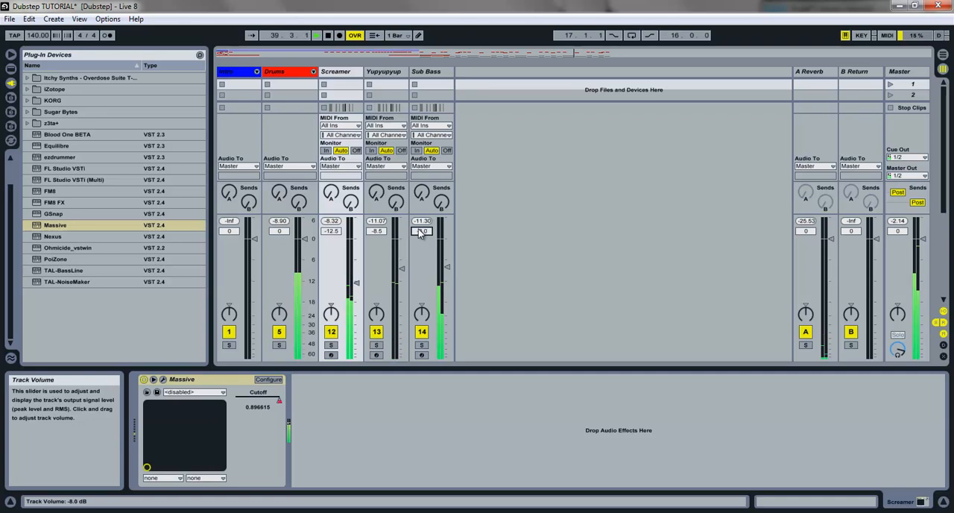
{"action": "type", "text": "-7.5"}
{"action": "key", "text": "Return"}
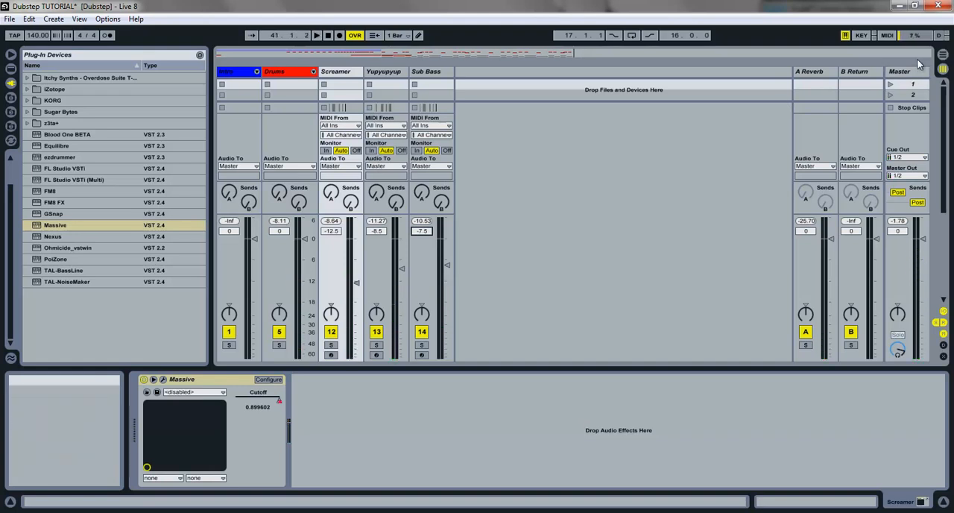
{"action": "key", "text": "space"}
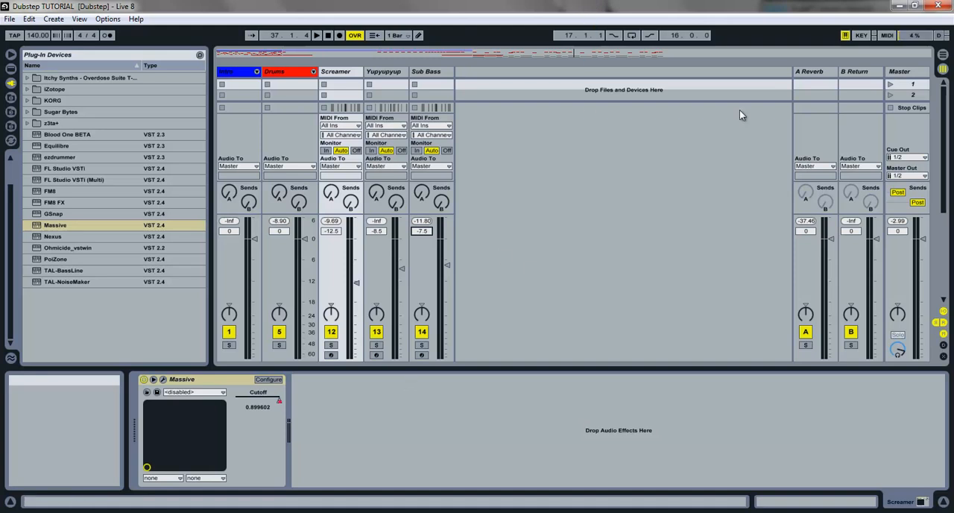
Step: Return to the Arrangement View and place the insert marker at bar 38 on the Sub Bass track
{"action": "left_click", "coordinate": [944, 54]}
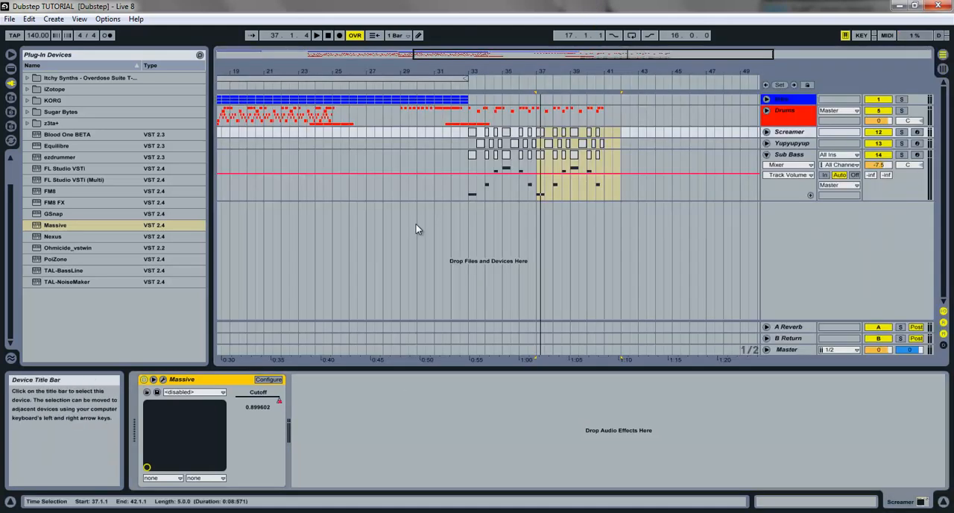
{"action": "left_click", "coordinate": [562, 190]}
{"action": "left_click", "coordinate": [554, 193]}
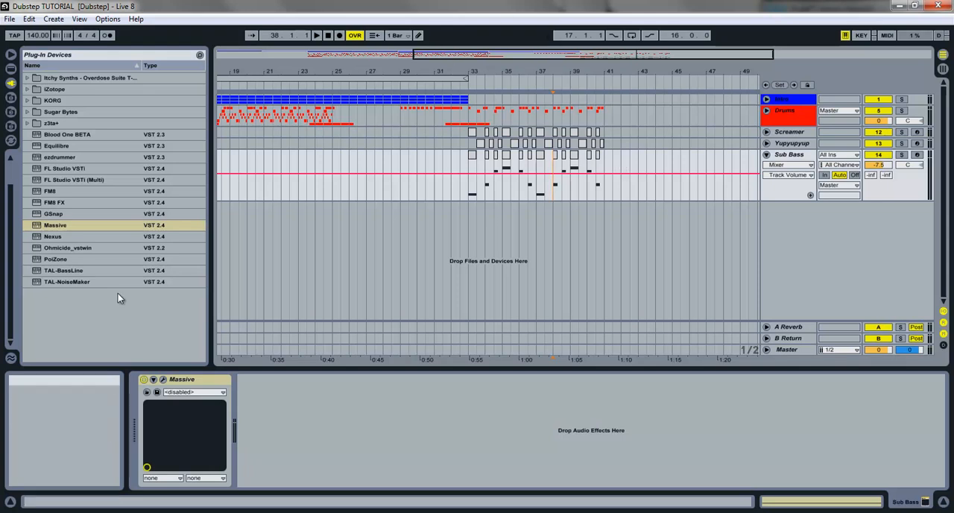
{"action": "left_click", "coordinate": [429, 512]}
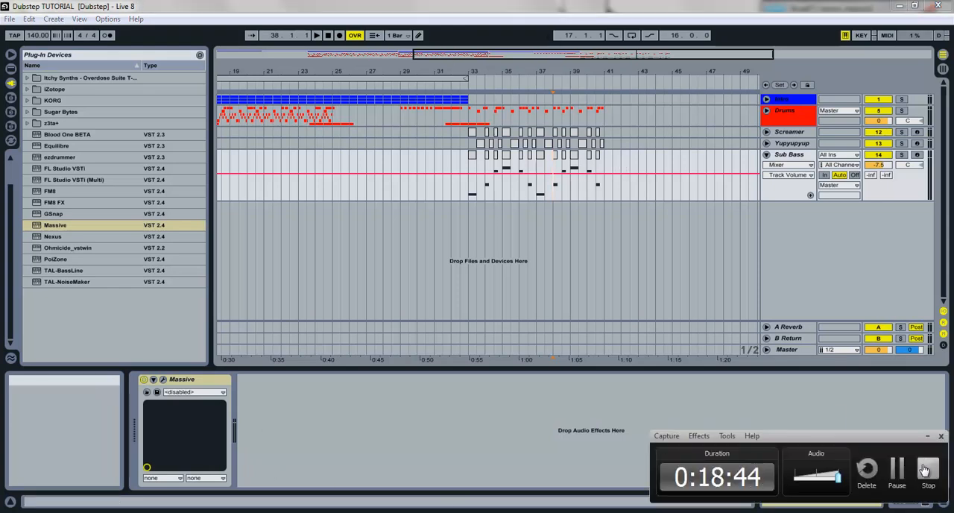